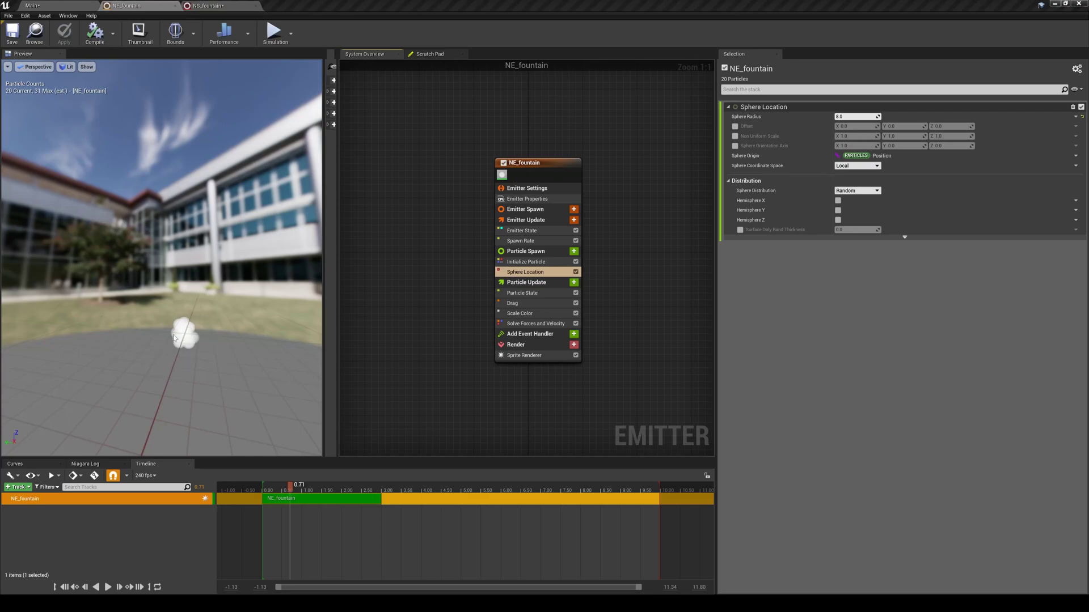
Play the emitter preview and scrub the timeline back to about 0.61 seconds
click(107, 587)
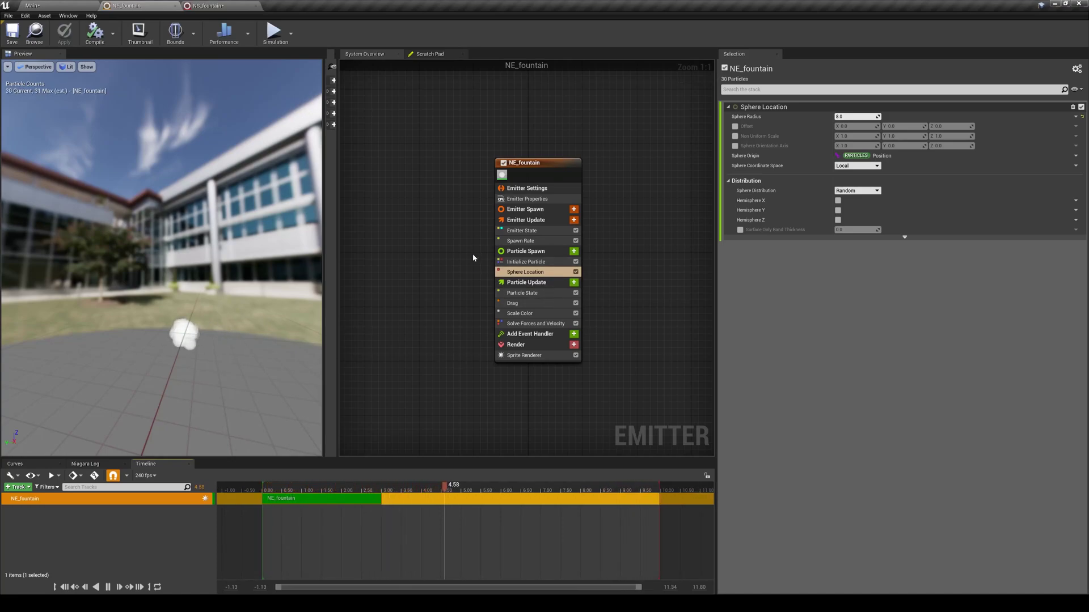
click(315, 491)
drag(315, 493, 286, 487)
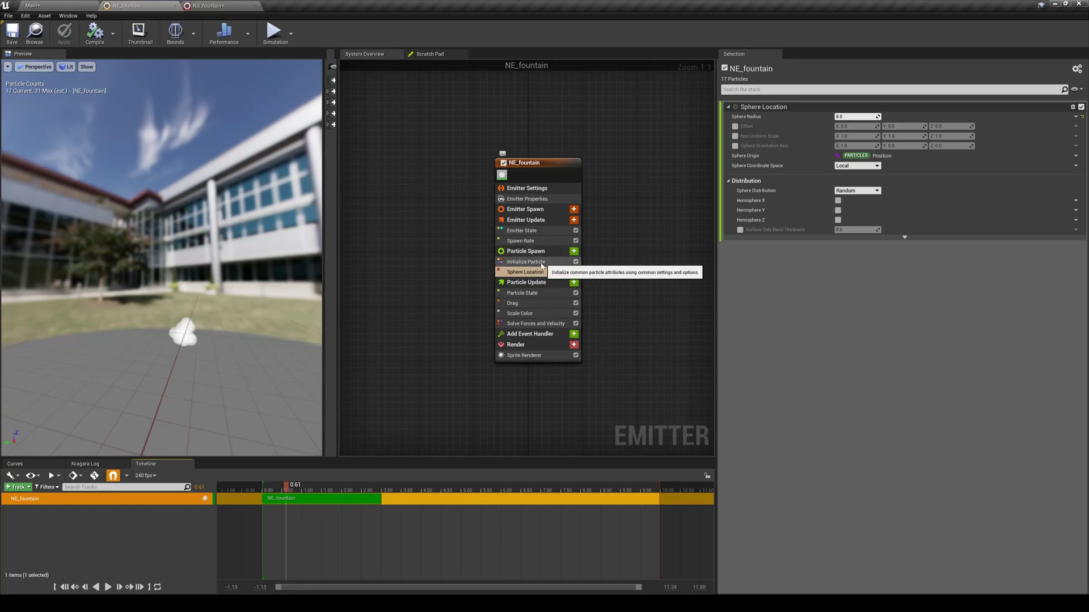
click(574, 252)
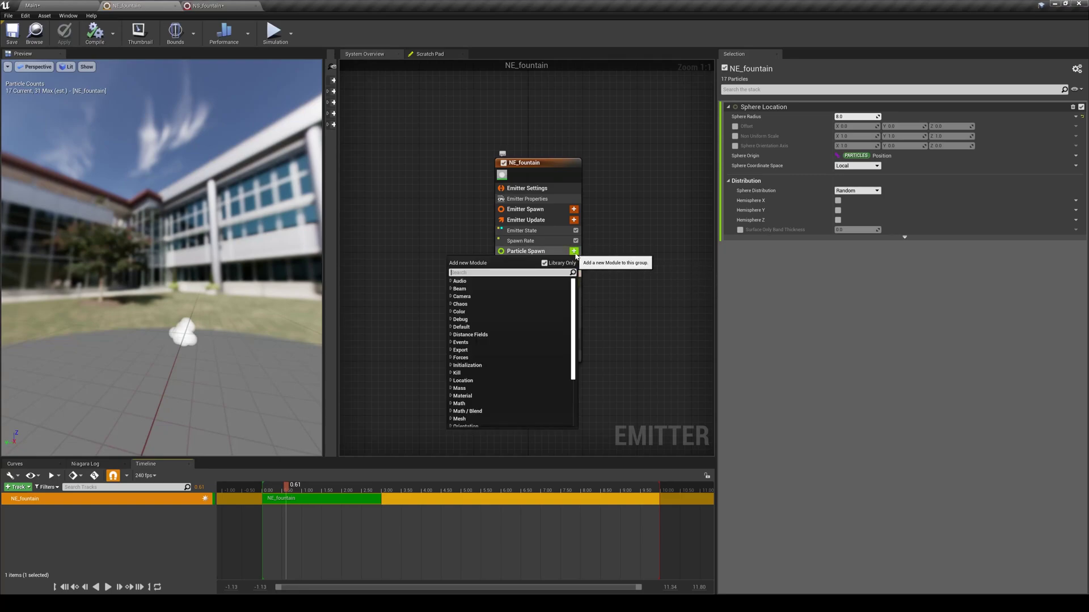
text(ini)
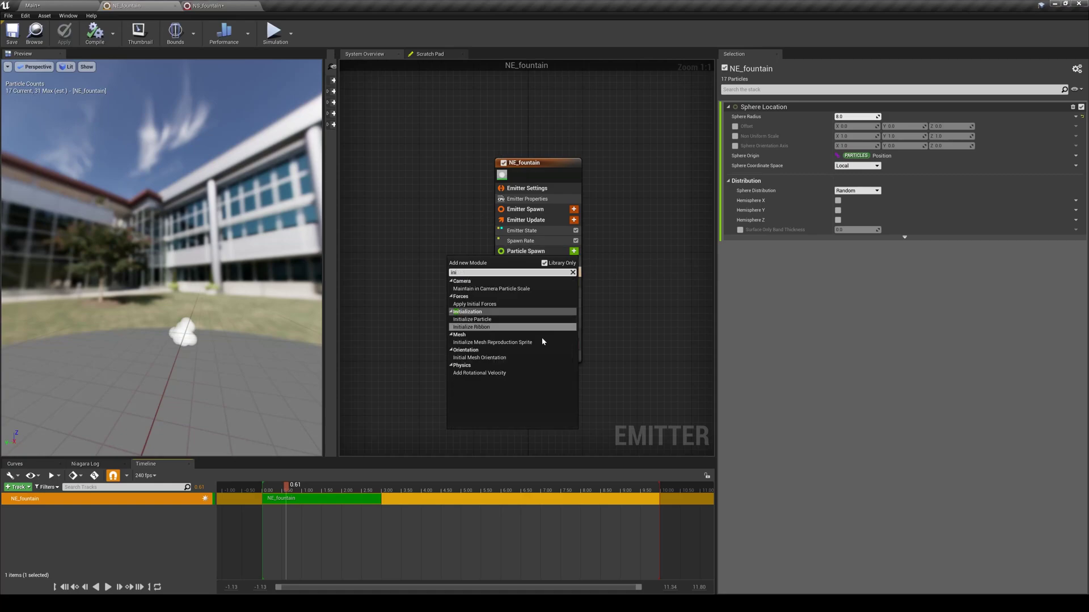
click(650, 254)
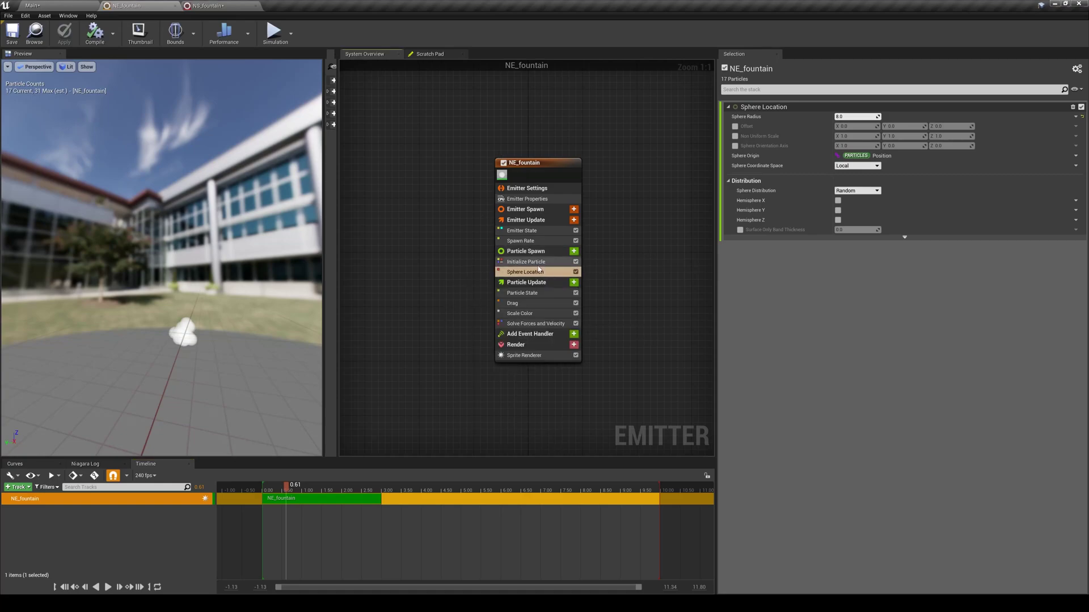
Review the settings of the Initialize Particle and Sphere Location modules in the Particle Spawn group
click(538, 263)
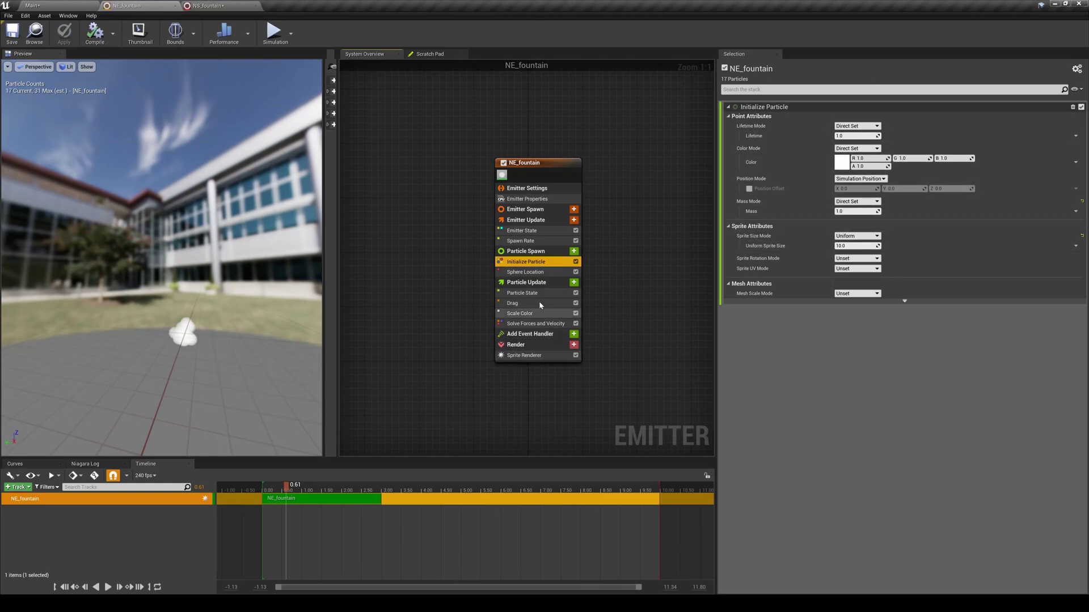
click(539, 273)
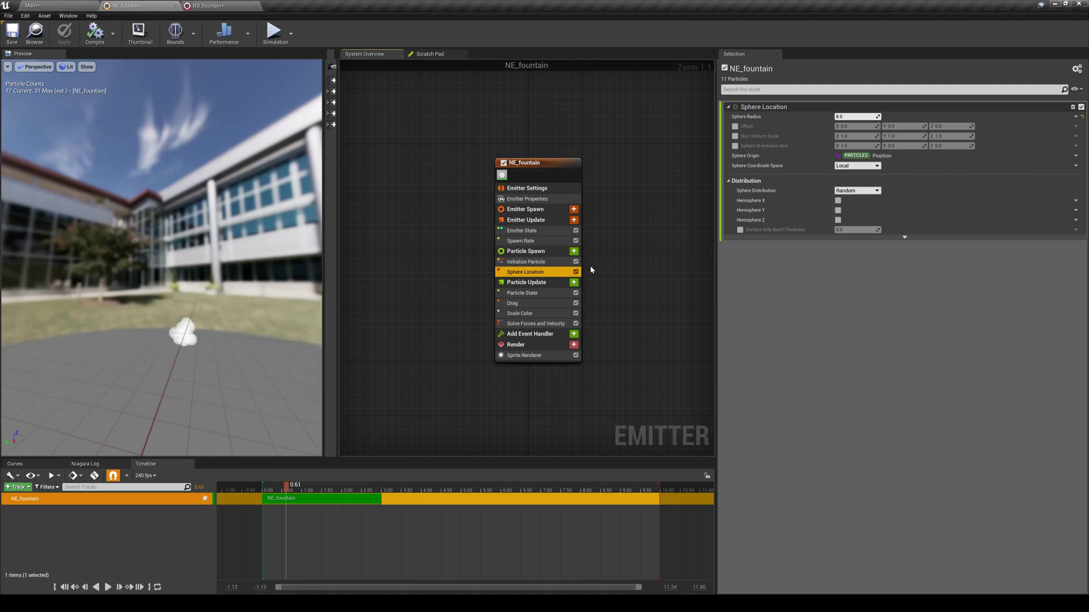
click(526, 262)
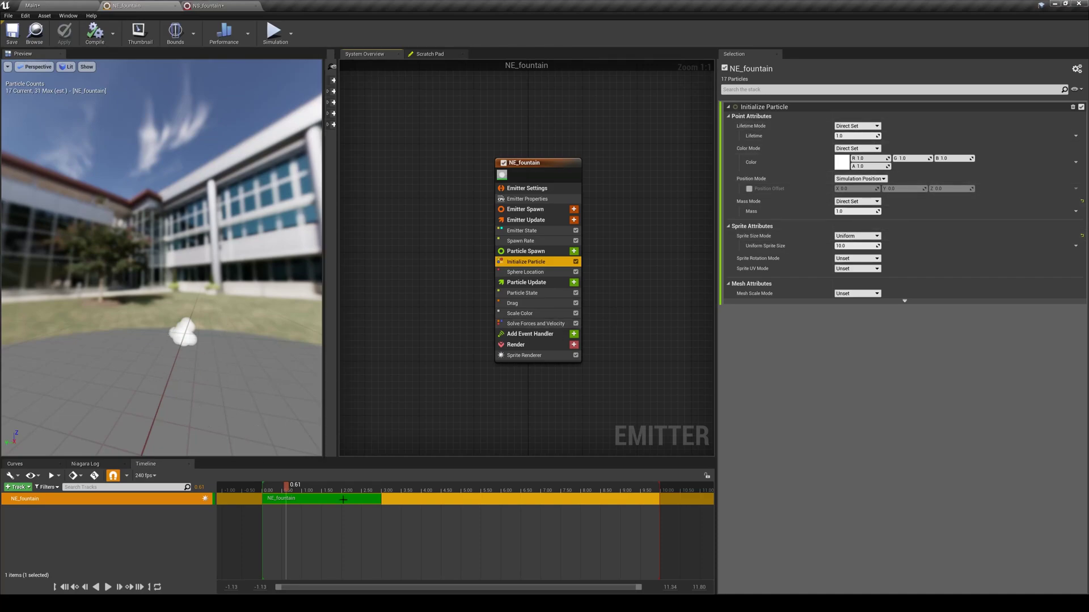
Shorten the timeline's playback range to about 4.25 seconds and set the emitter's spawn rate to 60
mouse_move(660, 488)
mouse_down()
mouse_move(416, 490)
mouse_move(435, 486)
mouse_up()
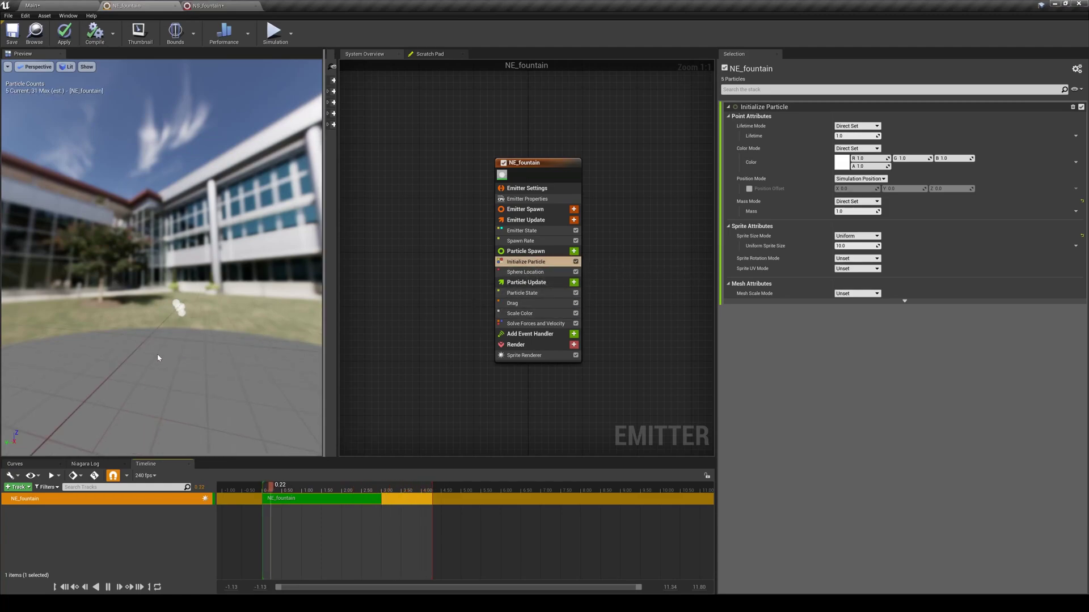
click(520, 240)
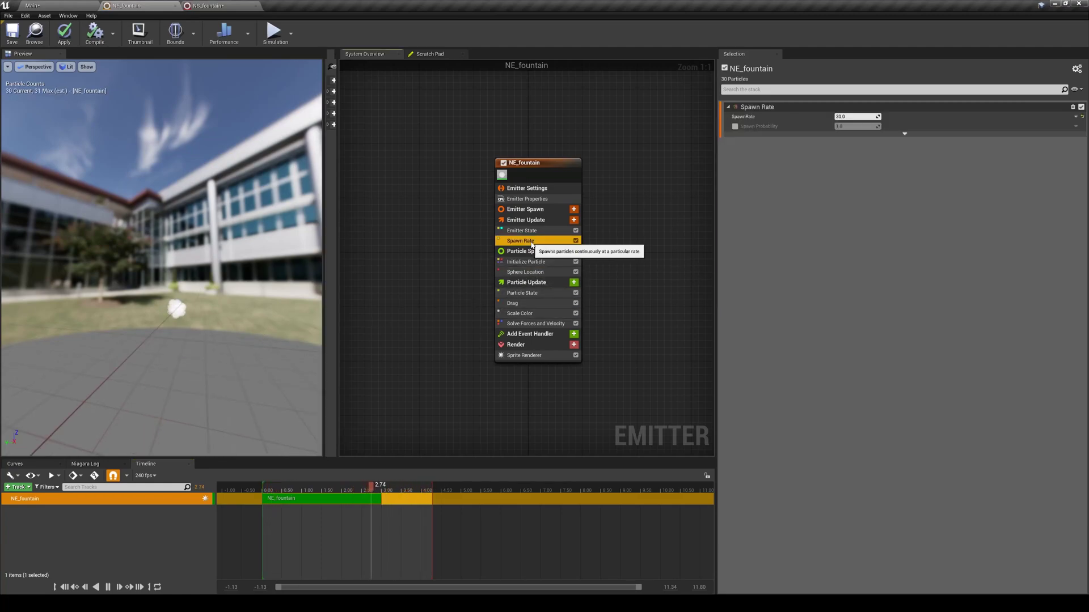
click(861, 117)
text(60)
key(Return)
mouse_move(166, 339)
mouse_down()
mouse_move(196, 339)
mouse_move(148, 342)
mouse_up()
mouse_move(148, 342)
right_down()
mouse_move(173, 342)
mouse_move(162, 342)
right_up()
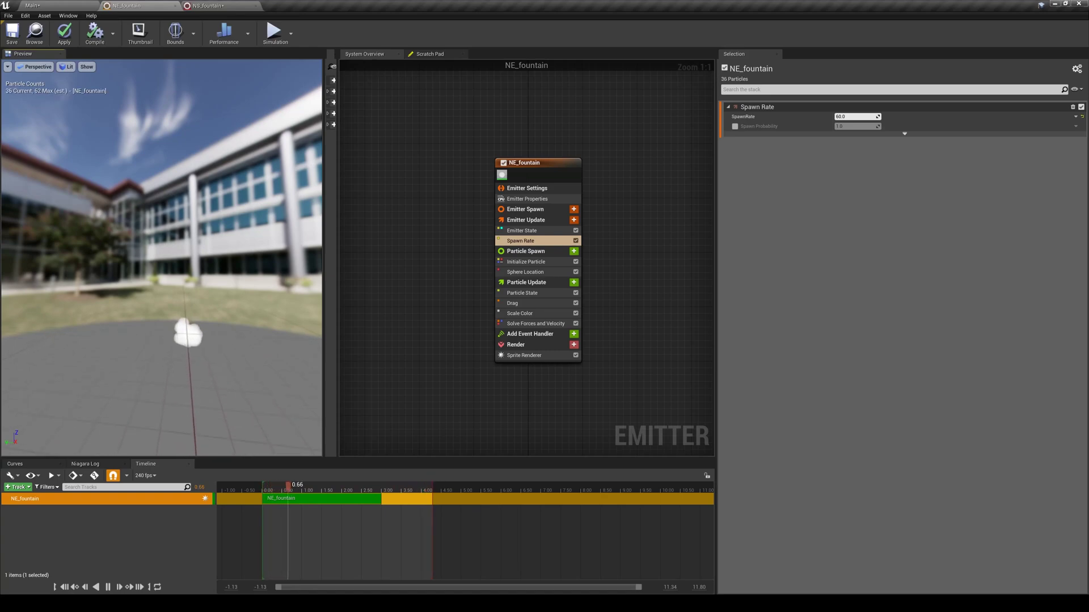
Examine the Lifetime Mode options of Initialize Particle and scrub the preview to about 1.11 seconds
click(553, 264)
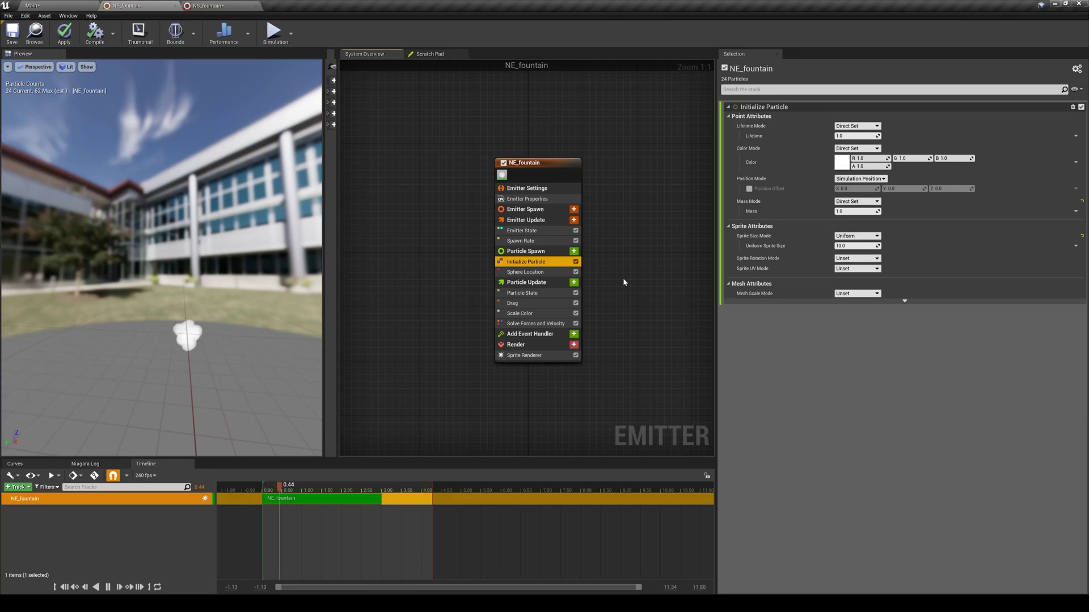
click(854, 128)
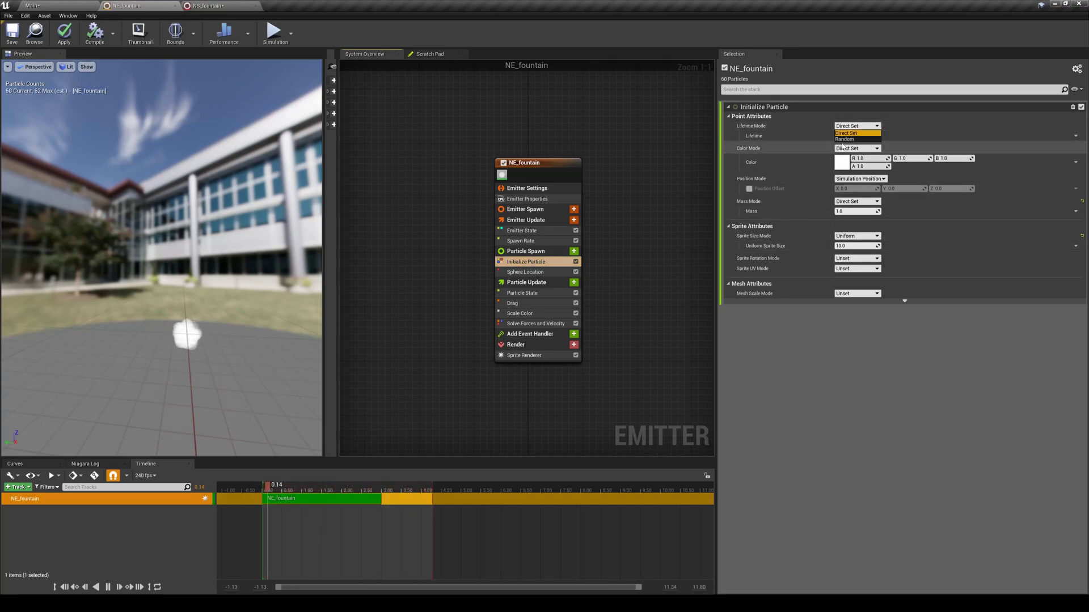
click(301, 488)
drag(288, 489, 306, 488)
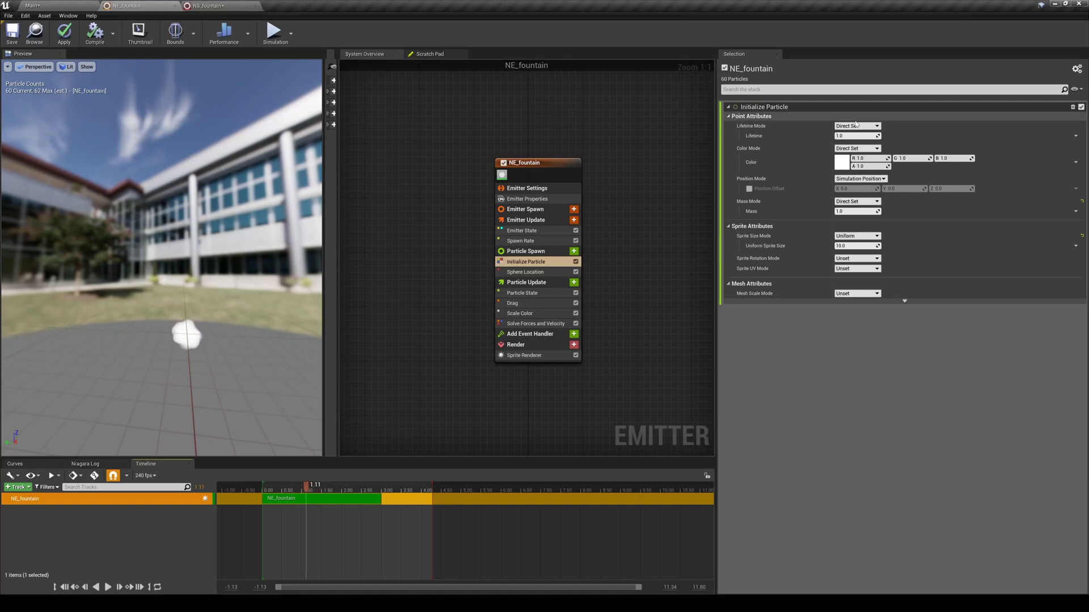
click(856, 127)
click(812, 143)
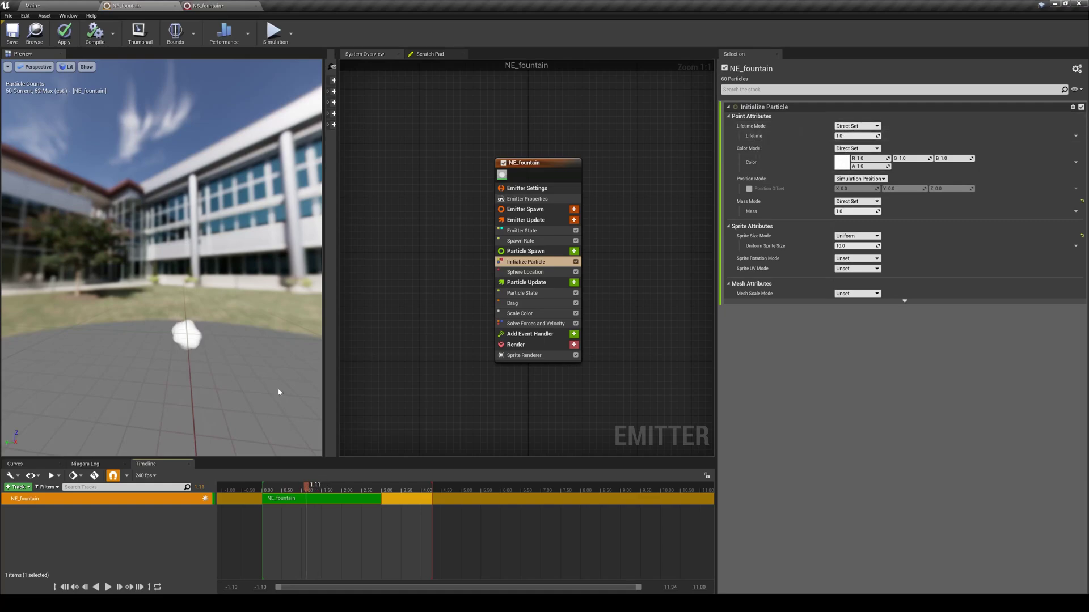
Resume the preview playback and set the particle lifetime to 2.0 in Initialize Particle
click(106, 589)
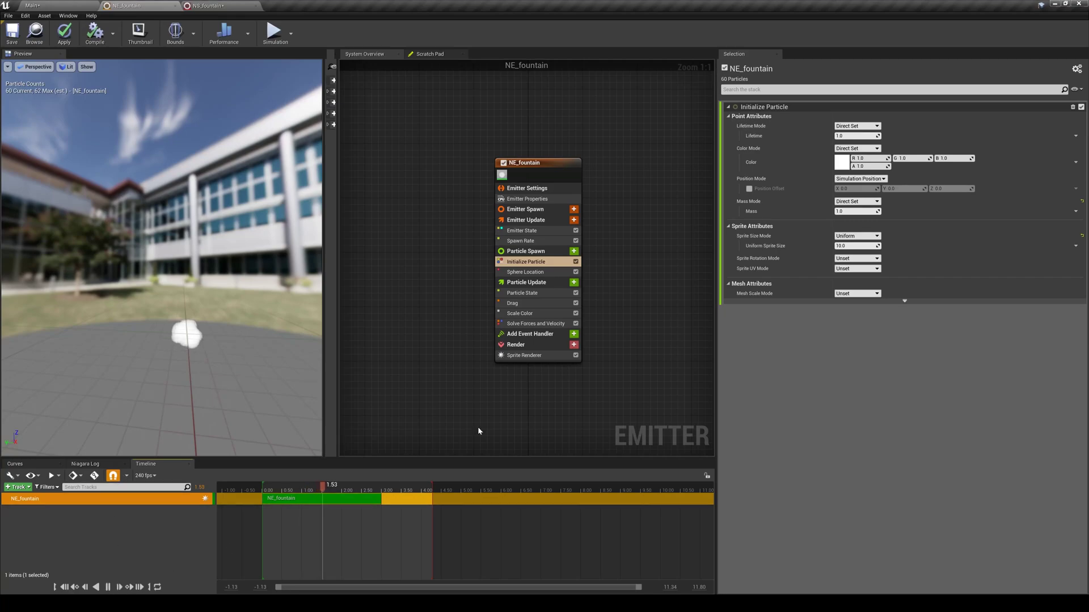
click(848, 136)
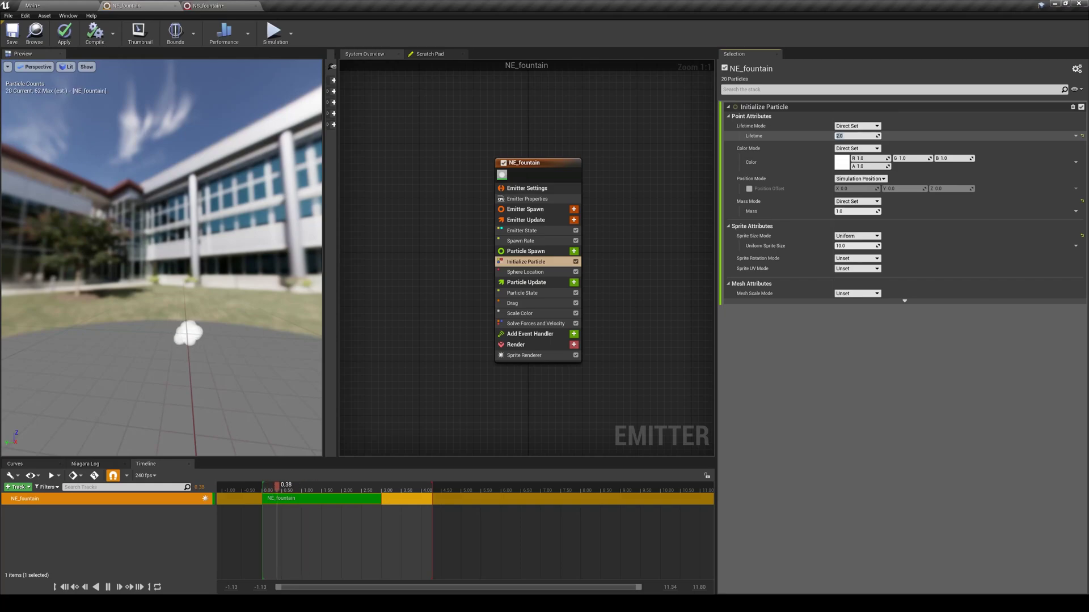
key(Return)
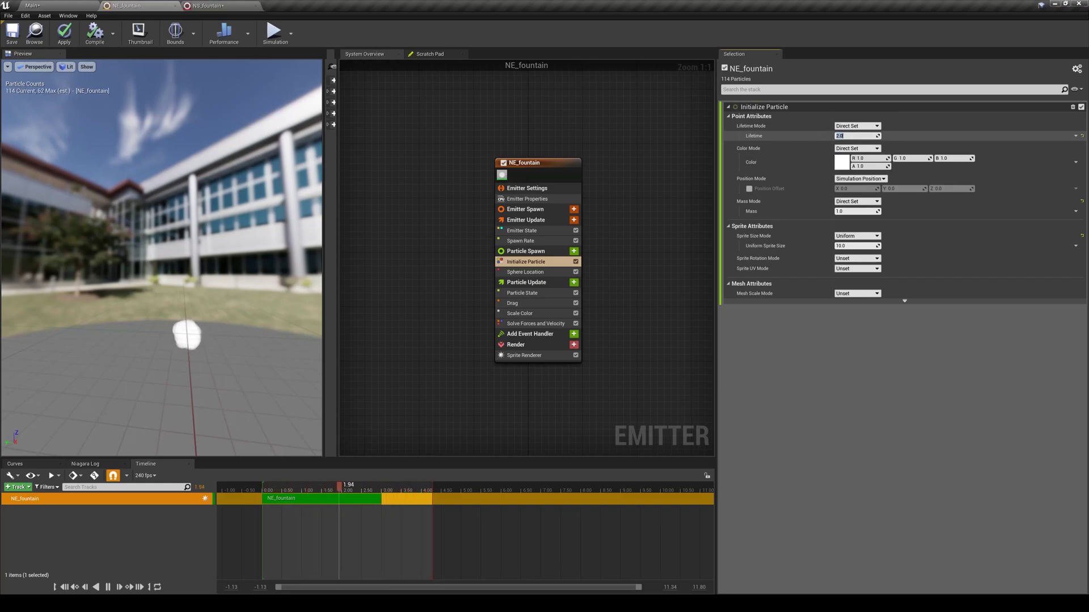
Set the particle color to orange-red with R 1.0, G 0.052315 and B 0.0
click(841, 165)
drag(924, 234, 936, 237)
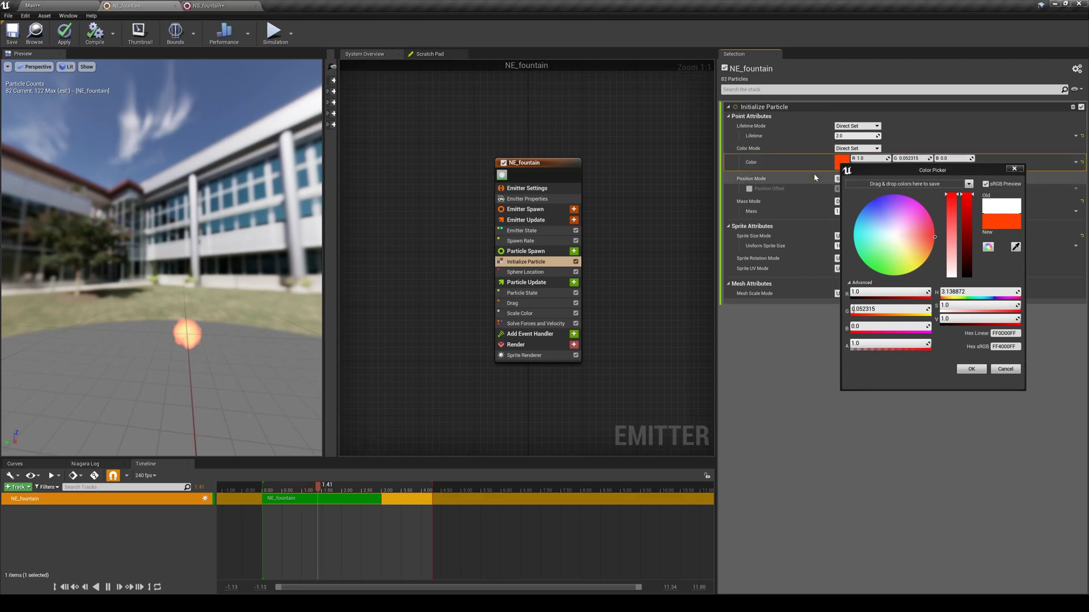
click(782, 180)
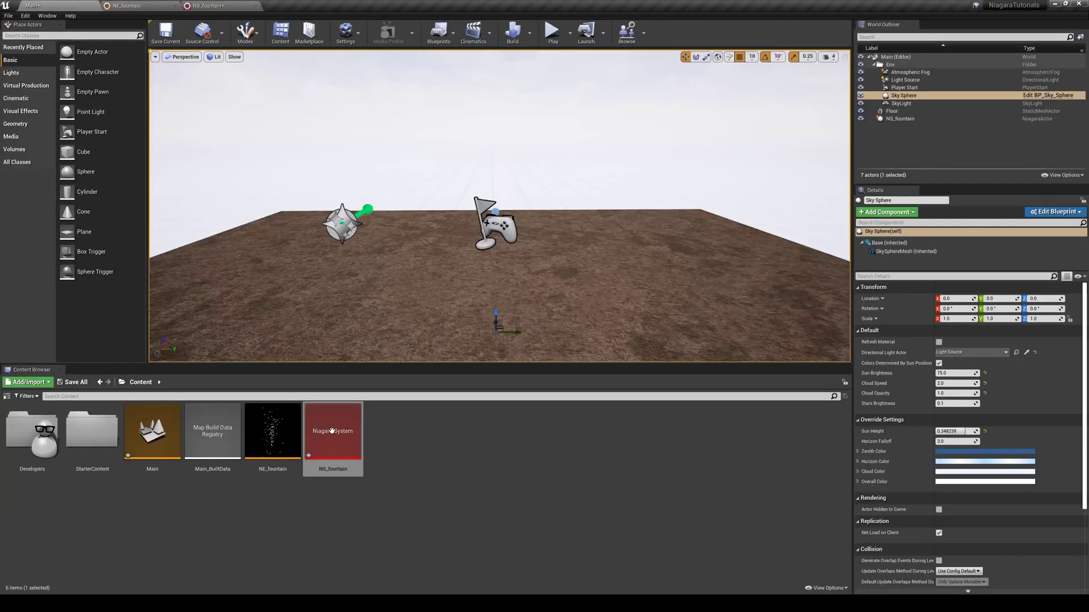
Place another NS_fountain system in the Main level at about X 210, Y 150, Z 80
drag(332, 431, 595, 207)
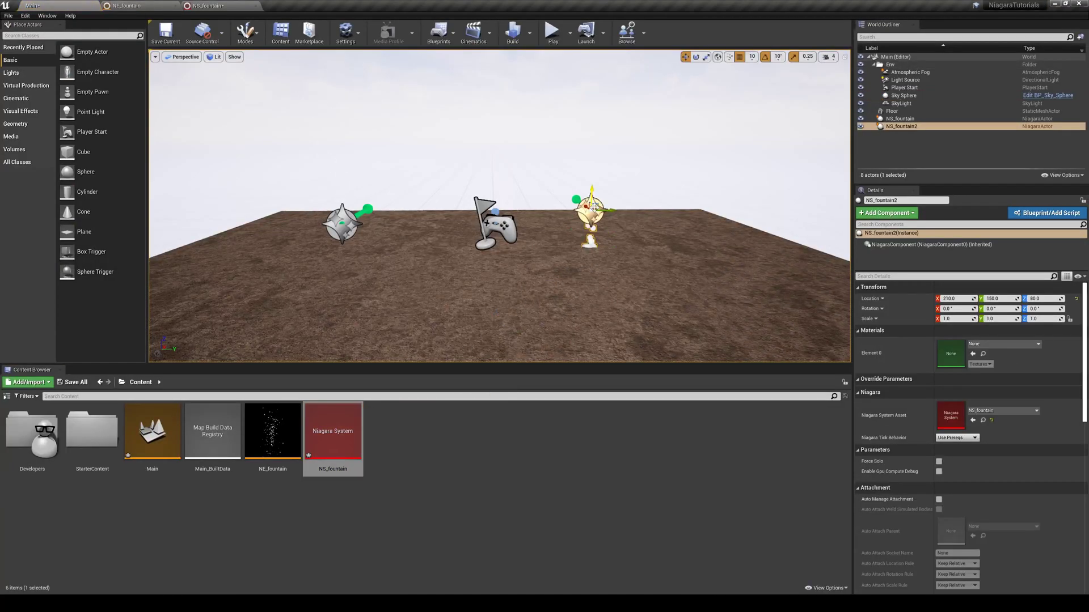
click(605, 225)
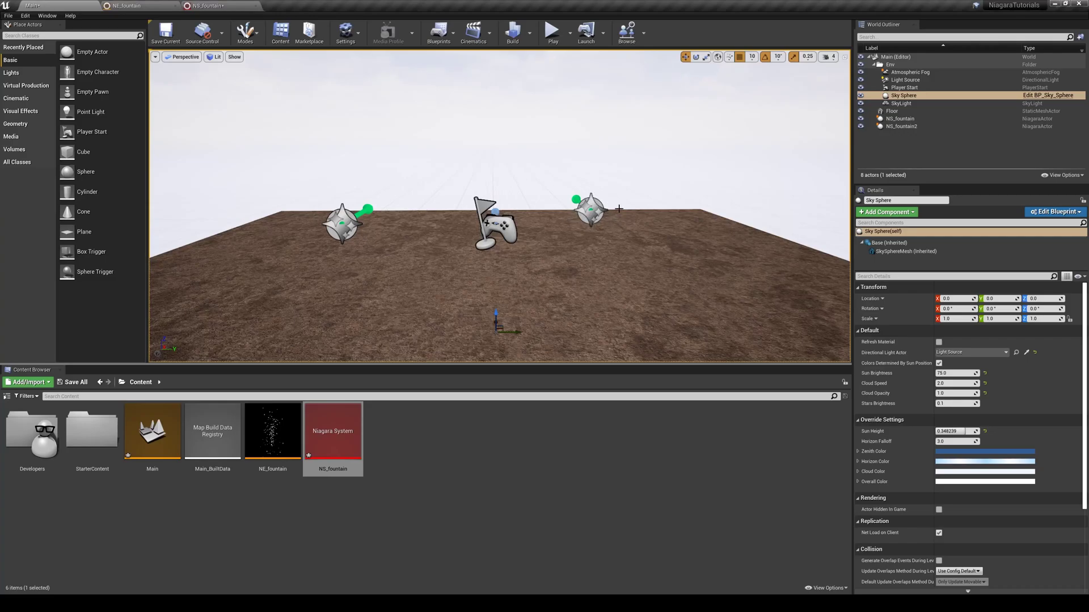
Save the NE_fountain emitter and compare its changes with the NS_fountain system
click(130, 6)
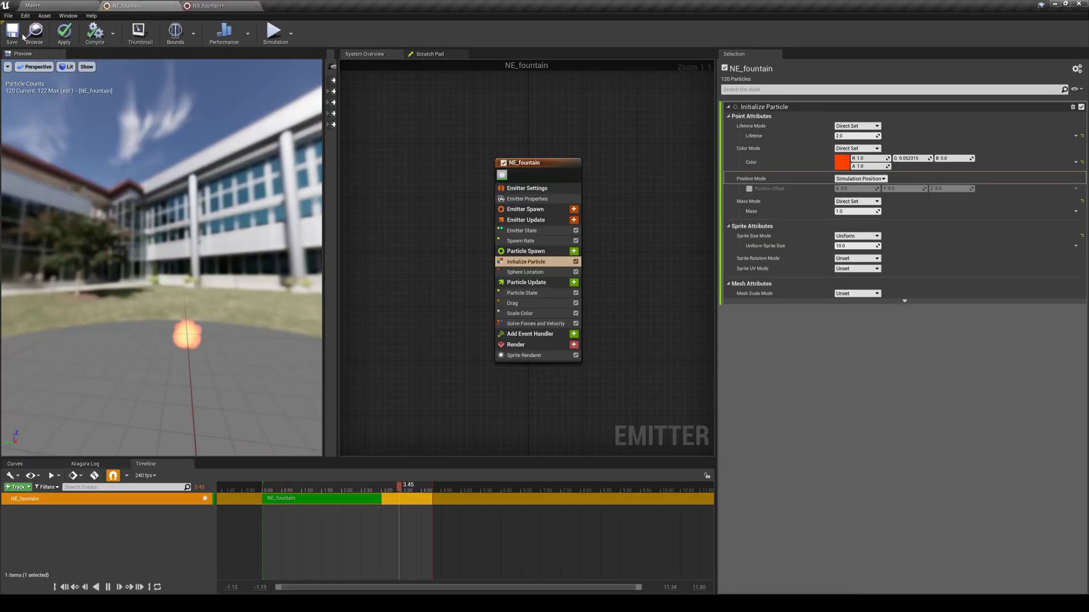
click(216, 6)
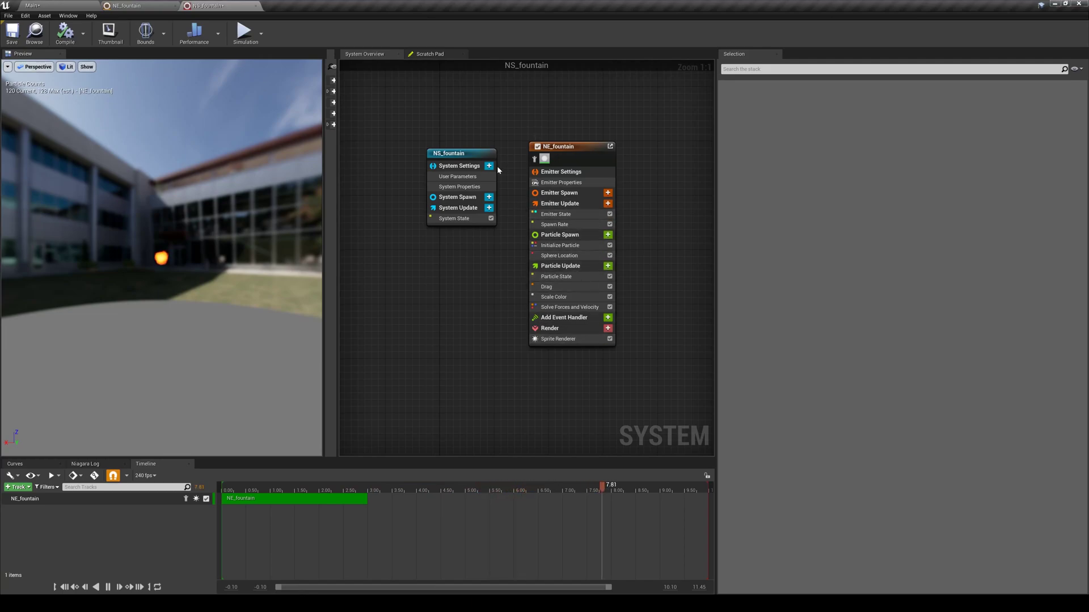
click(139, 6)
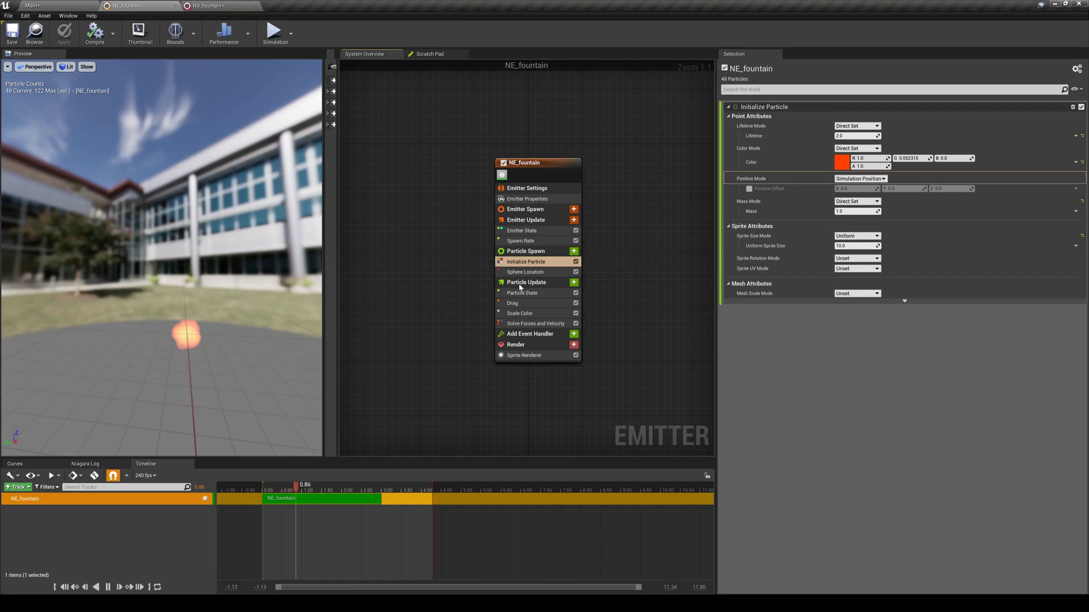
click(213, 6)
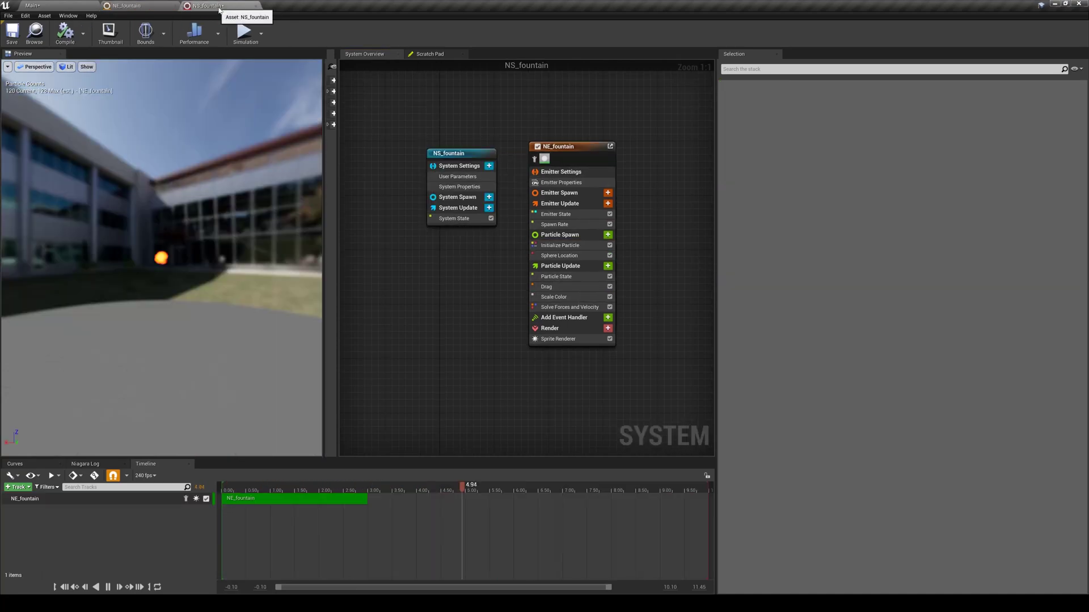
click(139, 5)
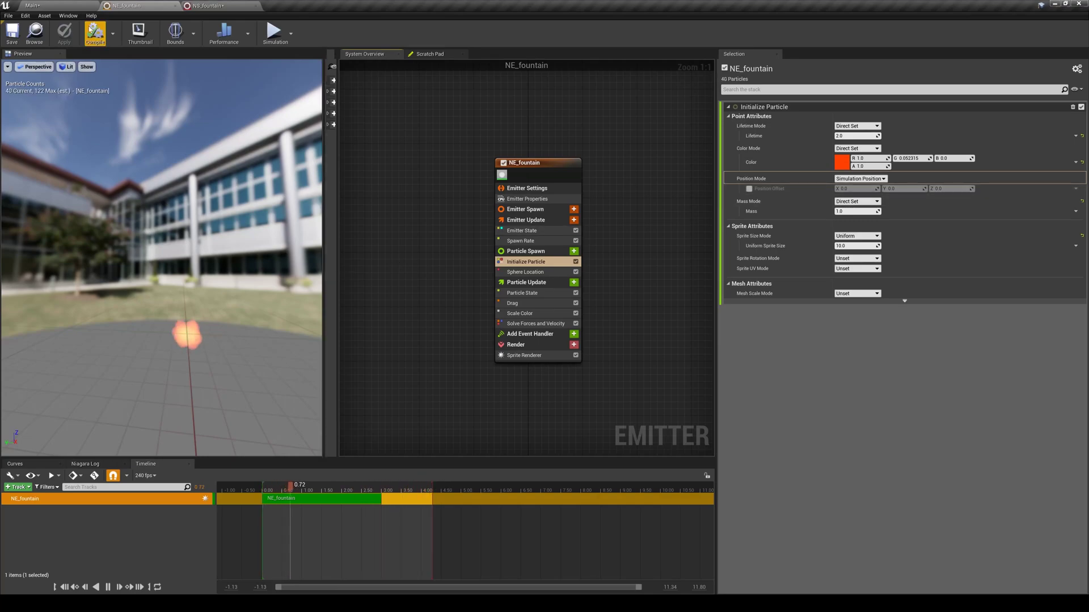
Reset the location of the NS_fountain2 actor in the Main level to its default of 0, 0, 0
click(60, 10)
click(589, 215)
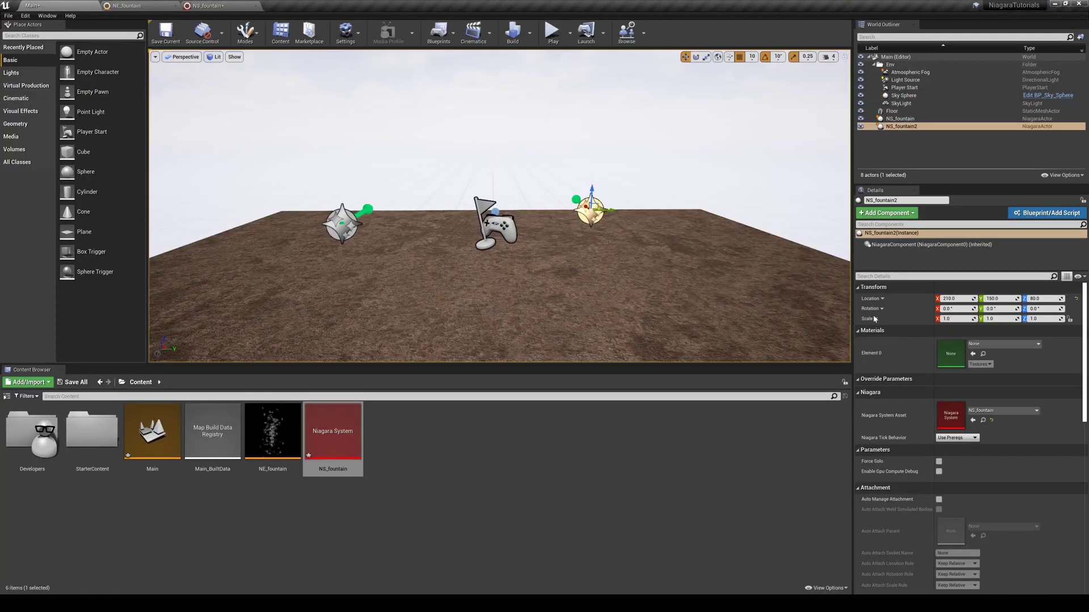
click(1077, 299)
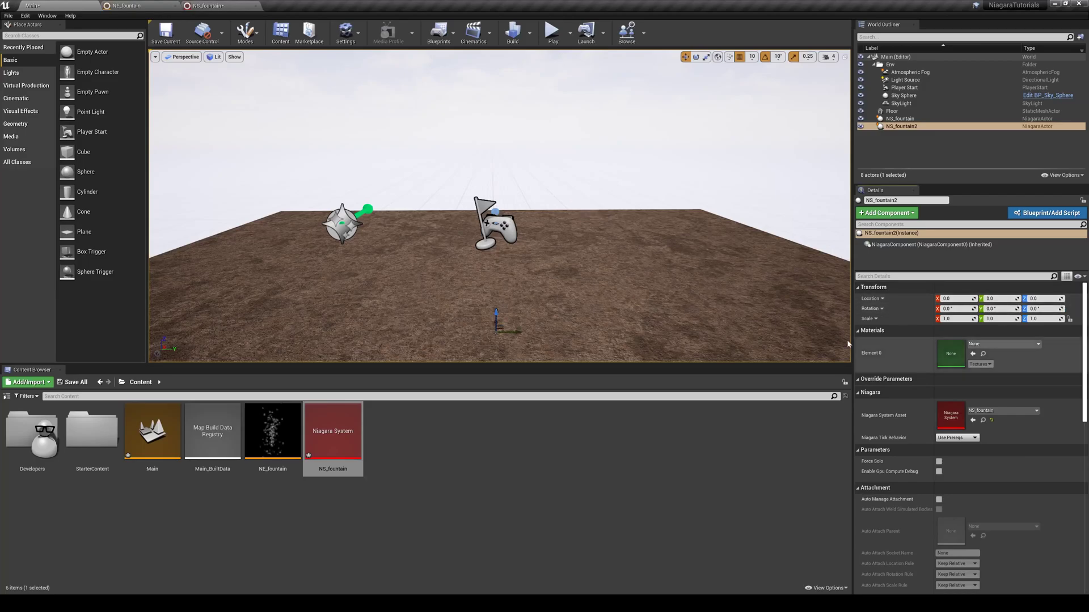
Enable the position offset in the NE_fountain emitter's Initialize Particle module and set its Z value to 50
click(143, 6)
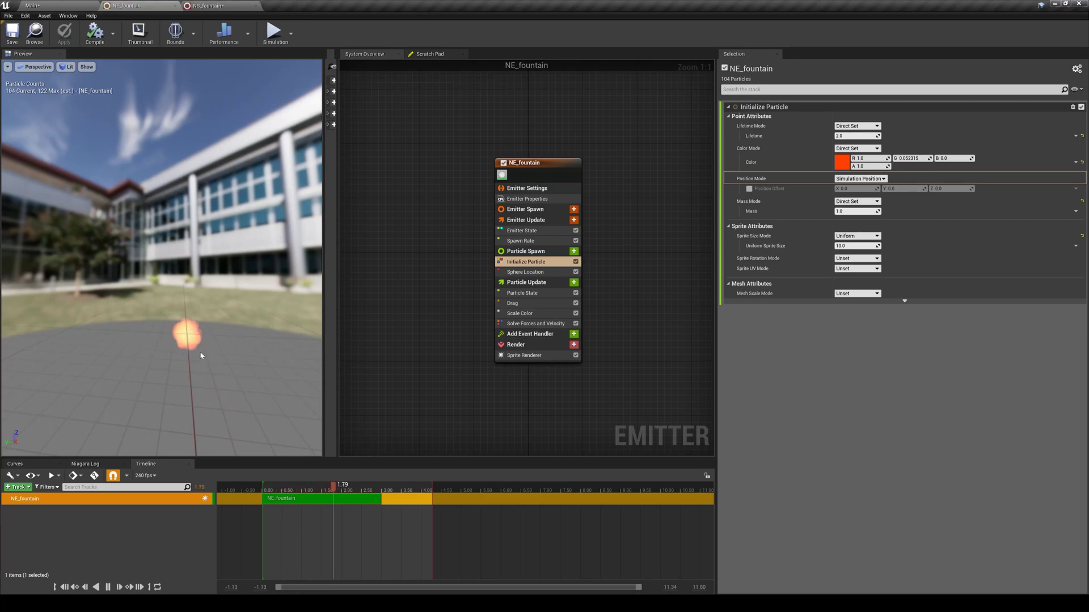
click(749, 188)
click(903, 188)
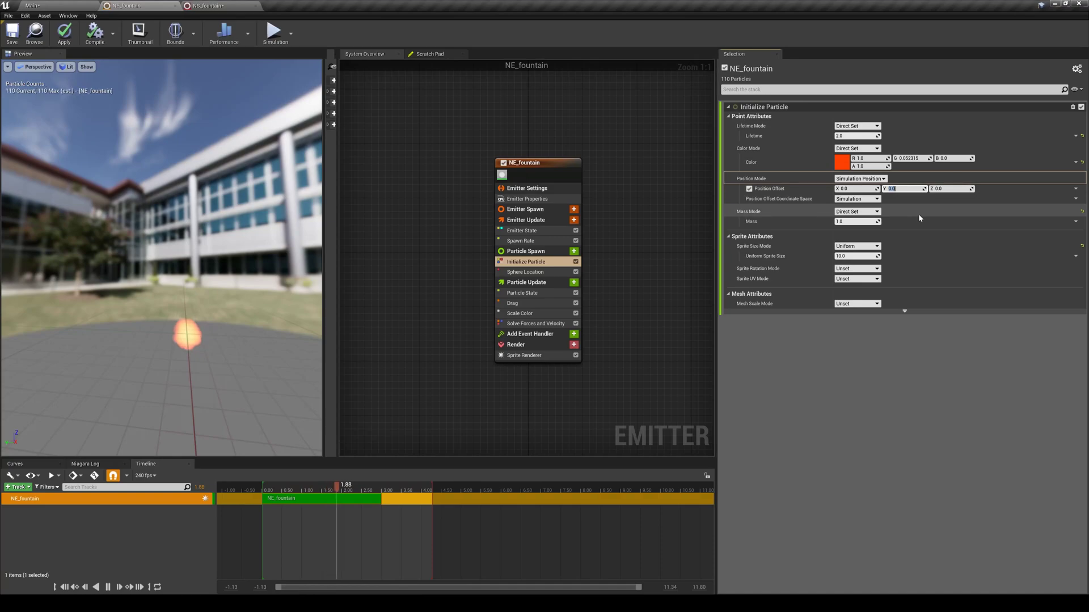
key(Tab)
text(5)
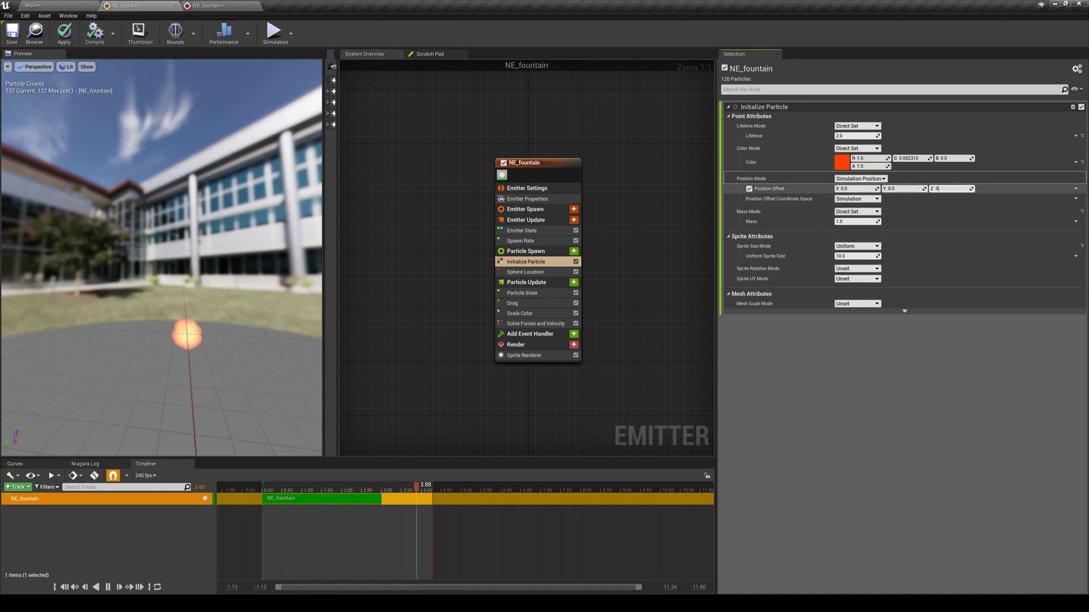
text(0)
key(Return)
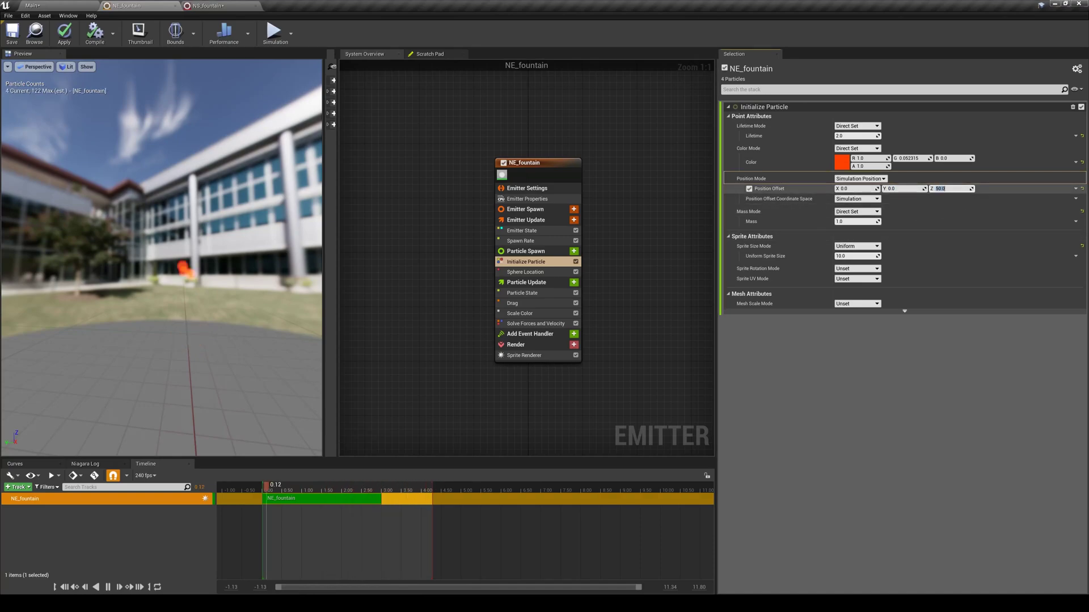
Check the Main level and save the NS_fountain system with the updated emitter
click(58, 4)
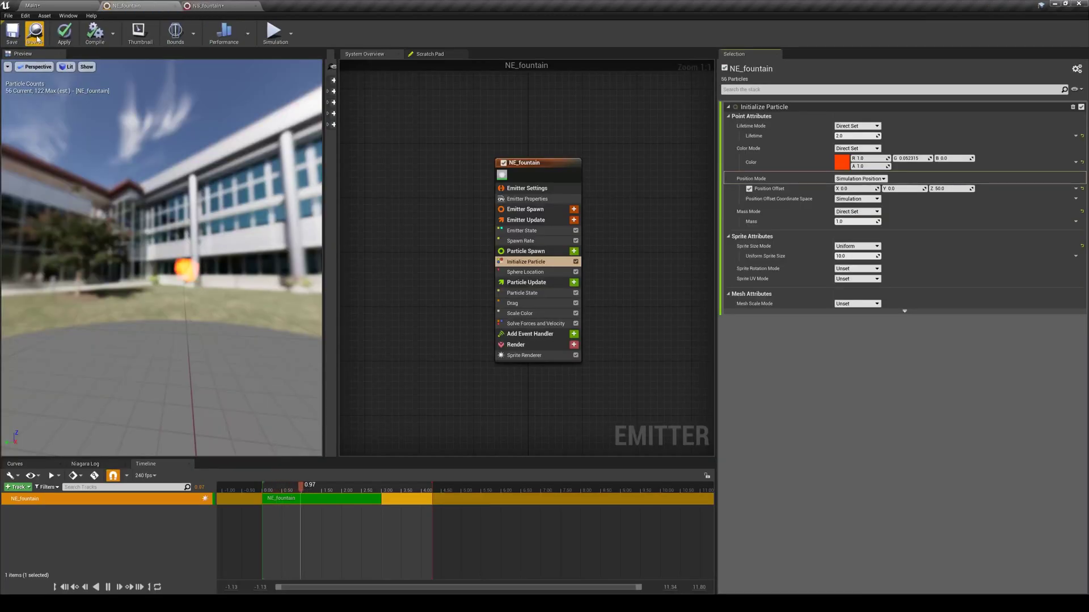
click(214, 6)
click(11, 34)
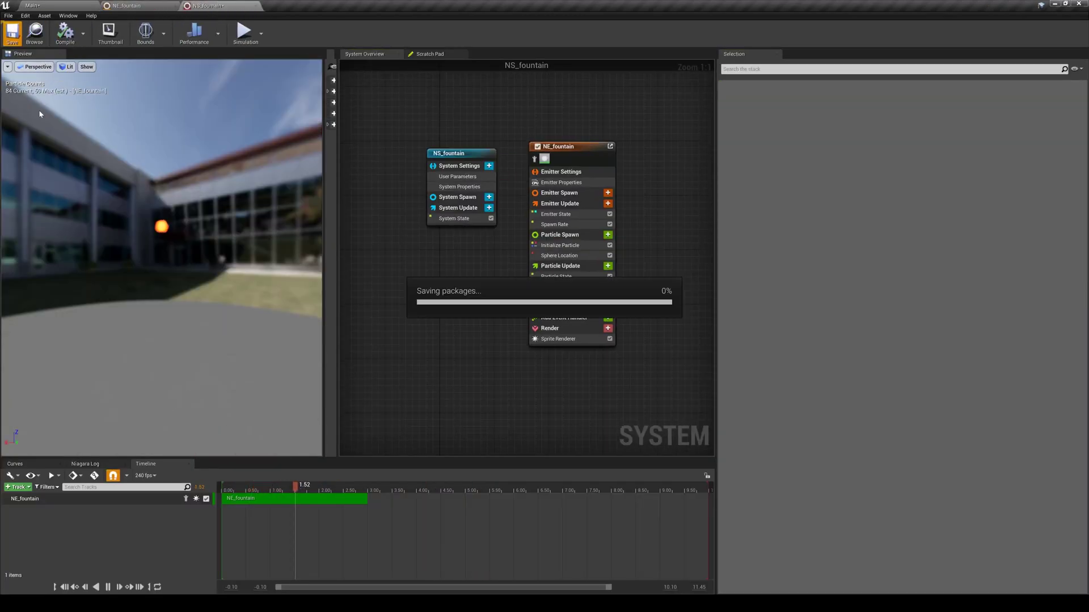
Check the Main level, set the Z position offset in NE_fountain's Initialize Particle module to 0, and disable the position offset
click(62, 5)
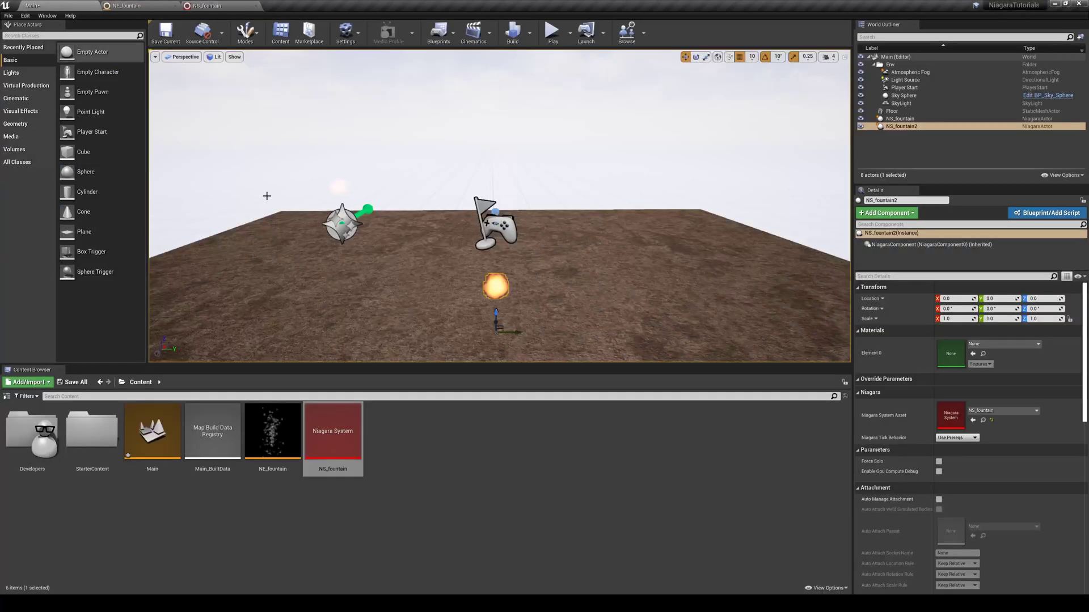
click(135, 5)
click(950, 189)
text(0)
key(Return)
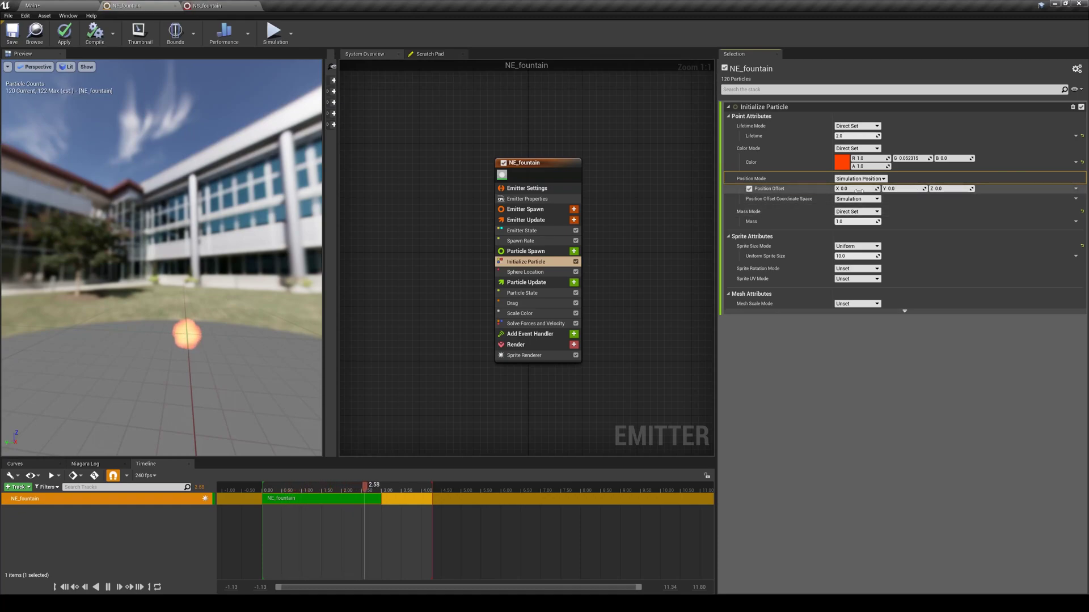
click(749, 189)
Set the Initialize Particle module's Position Mode to Direct Set and compare the NE_fountain emitter with the NS_fountain system
click(859, 179)
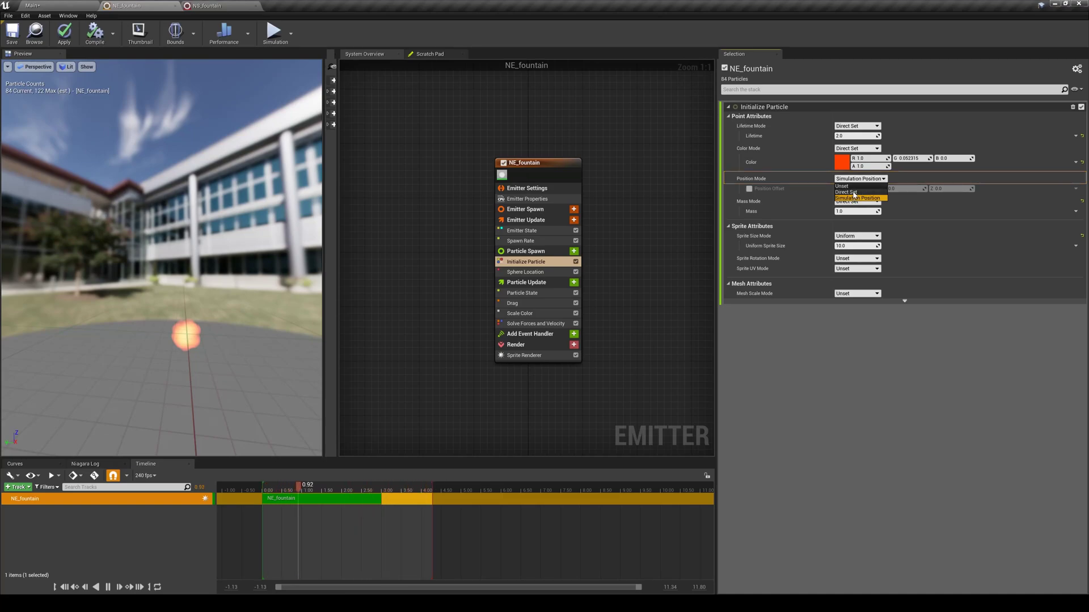
click(861, 192)
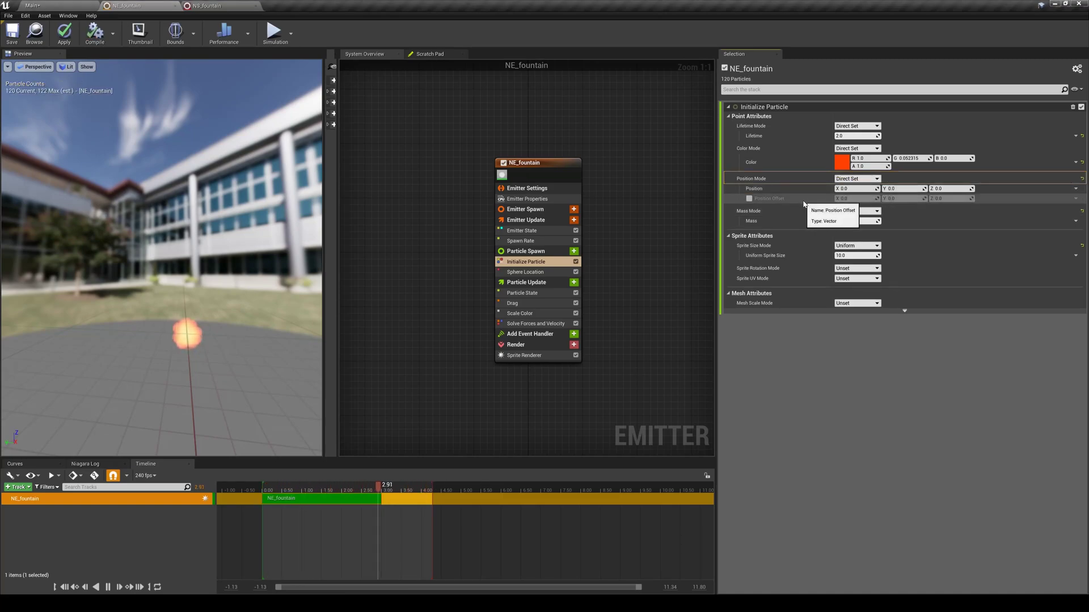
click(224, 5)
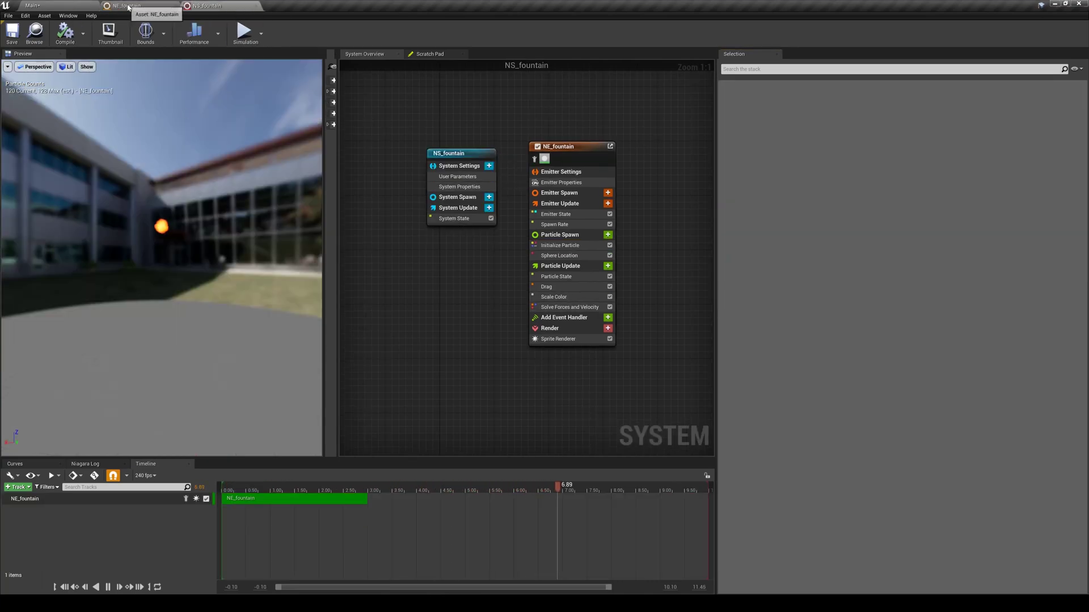
click(133, 5)
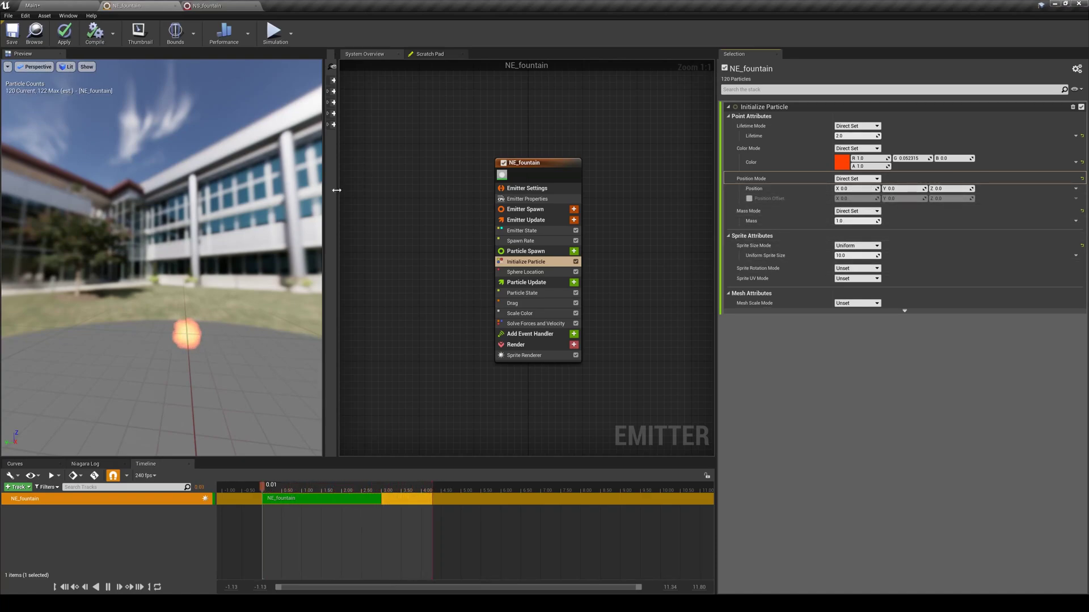
Open the Position Mode choices of NE_fountain's Initialize Particle module
click(856, 179)
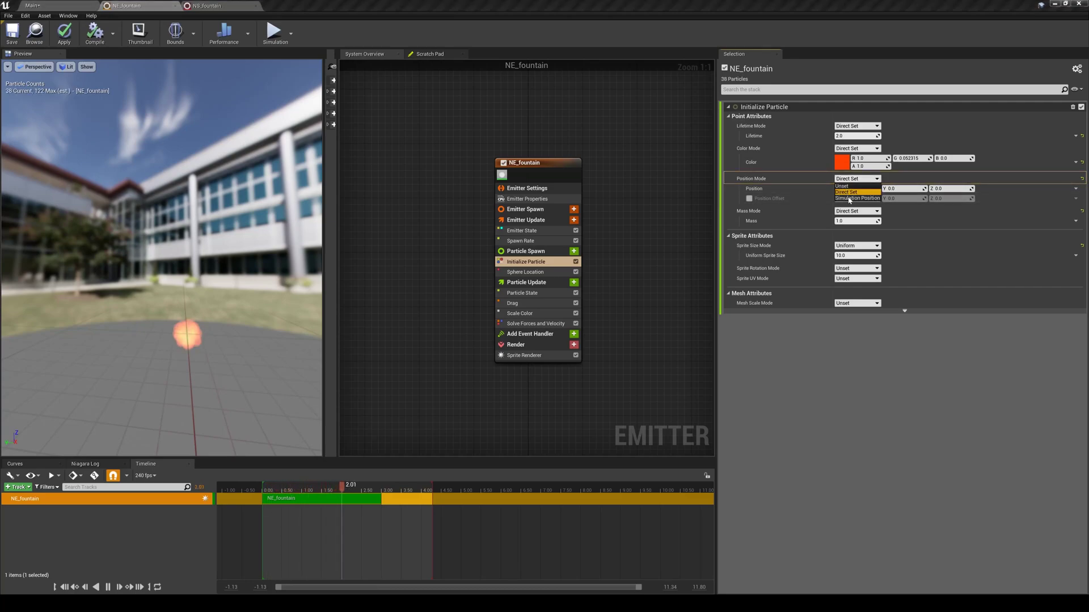
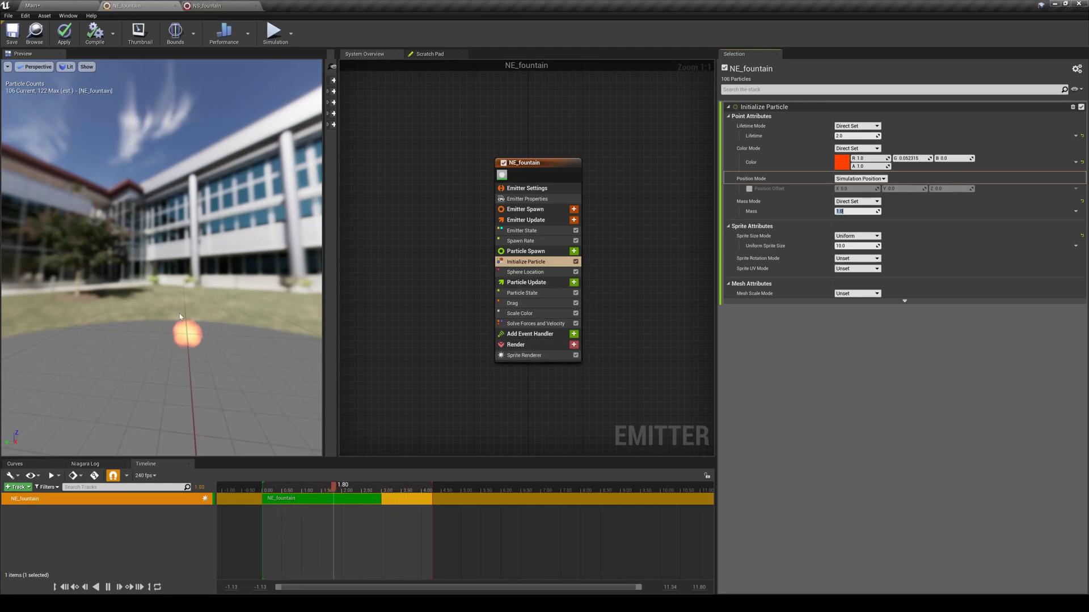
Collapse the Mesh Attributes of Initialize Particle, try Sprite Size Mode Unset, and return it to Uniform
click(539, 262)
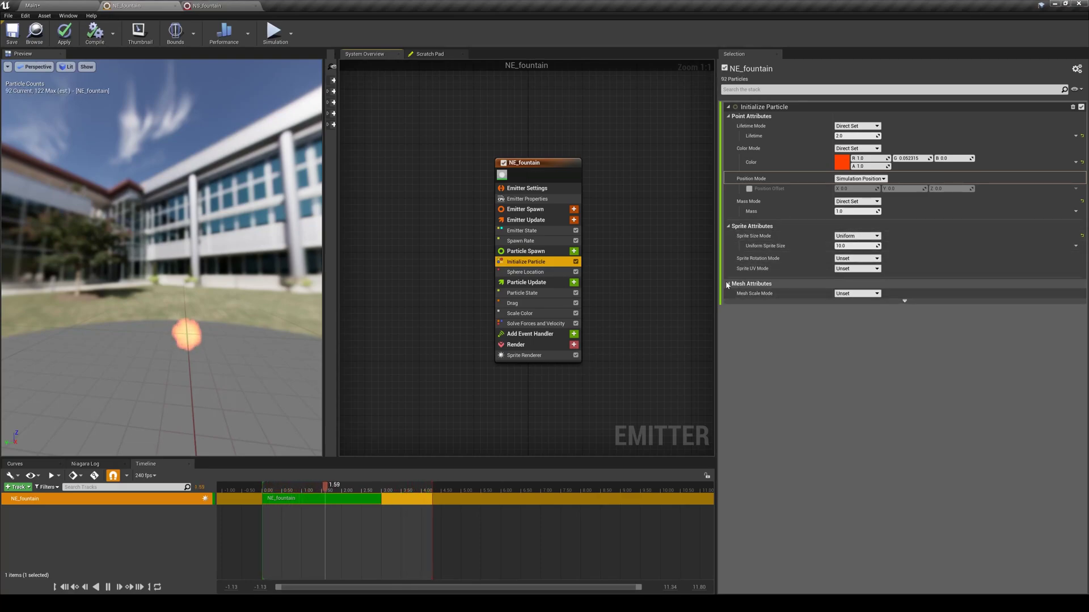
click(752, 283)
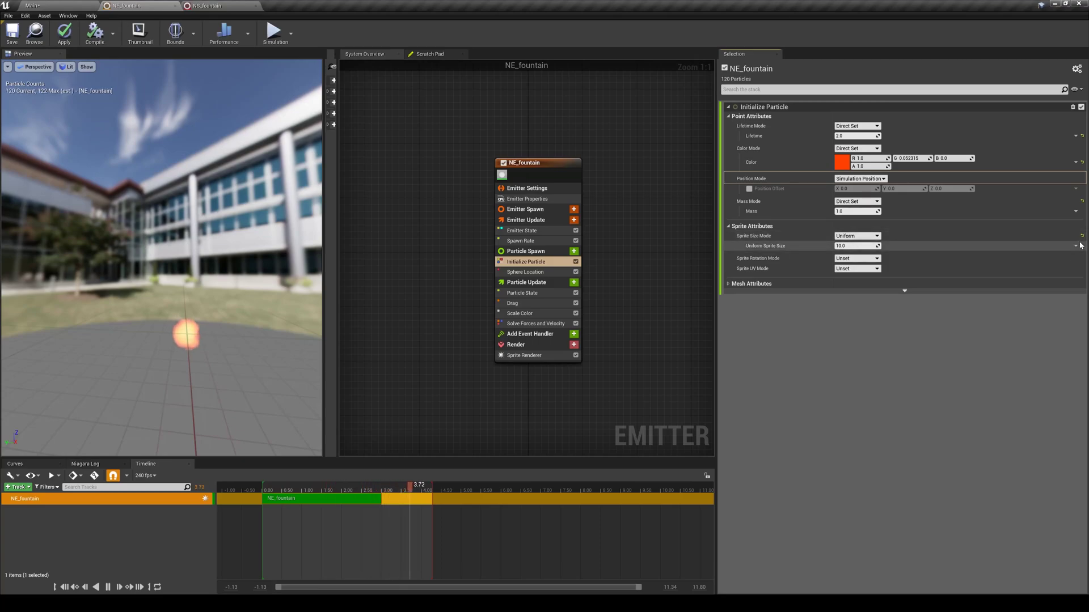
click(857, 236)
click(851, 244)
click(853, 237)
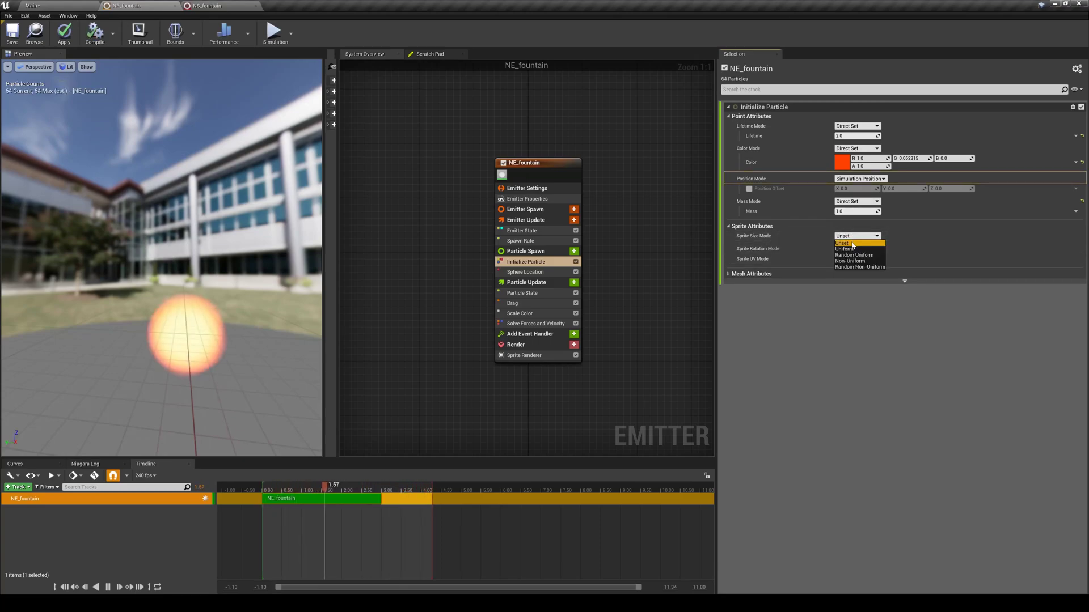
click(845, 249)
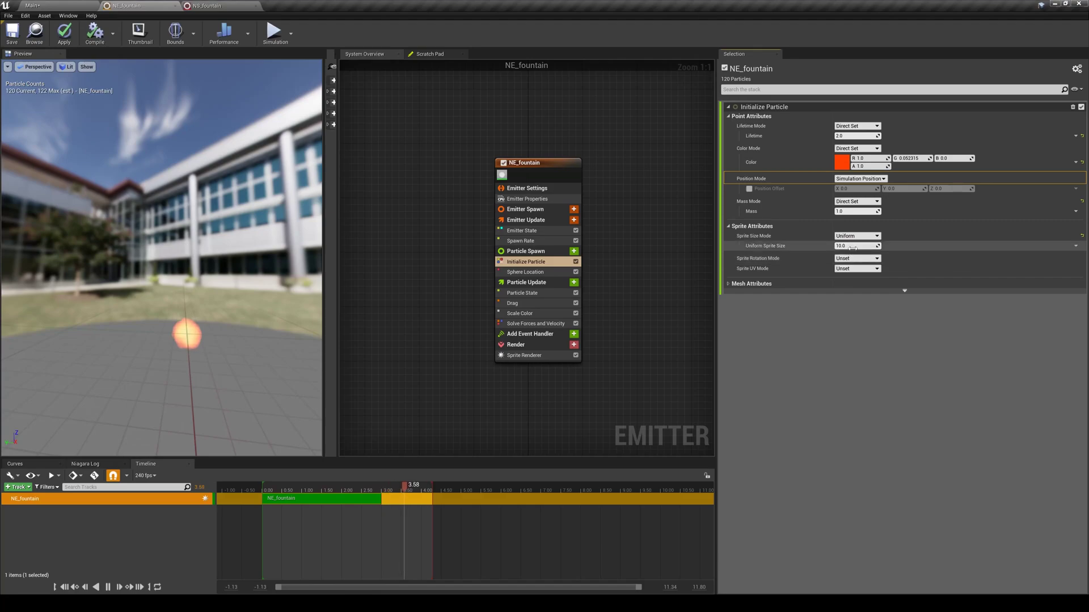
Set the Uniform Sprite Size to 2.0 and inspect the particles in the preview
click(852, 248)
text(2)
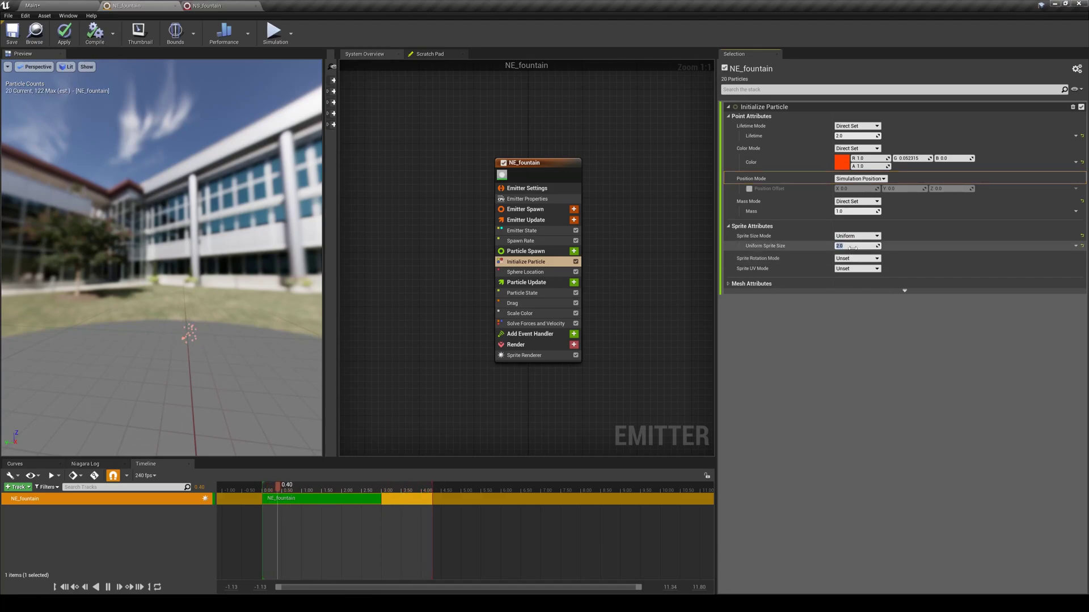
key(Return)
scroll(149, 358, up, 3)
scroll(163, 369, down, 3)
scroll(183, 337, up, 2)
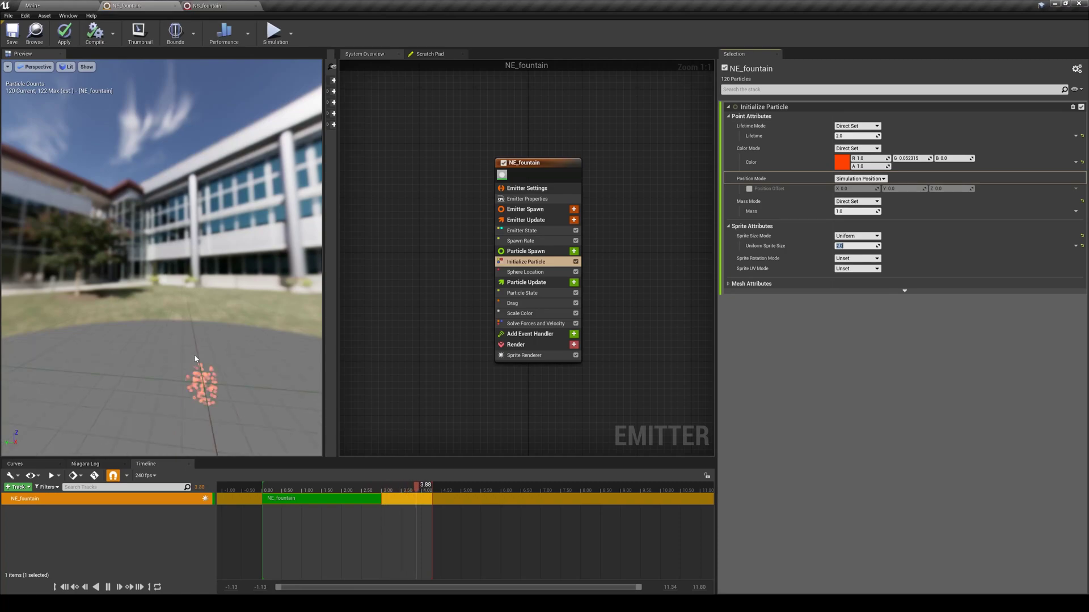
Set the Sprite Size Mode to Random Uniform with a minimum of 1.0 and a maximum of 5.0, and inspect the particles
click(861, 237)
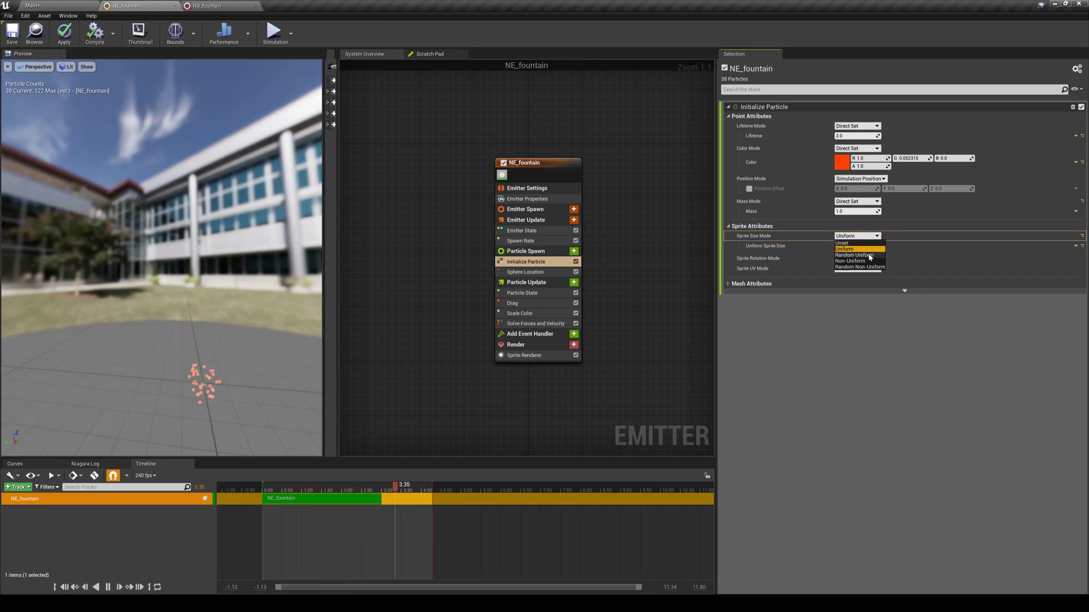
click(870, 255)
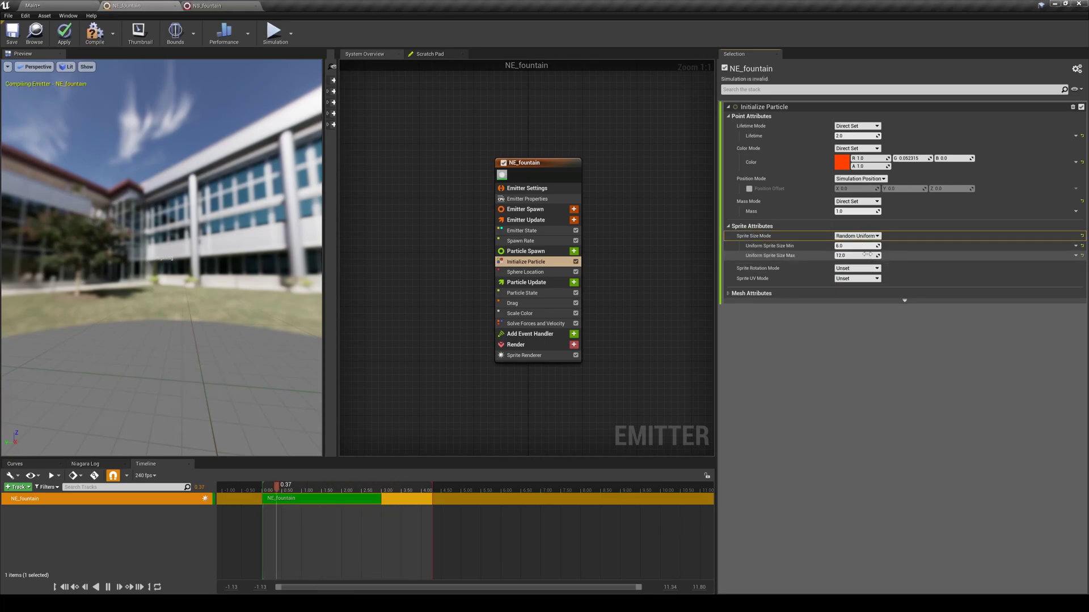
click(846, 245)
text(1)
click(858, 254)
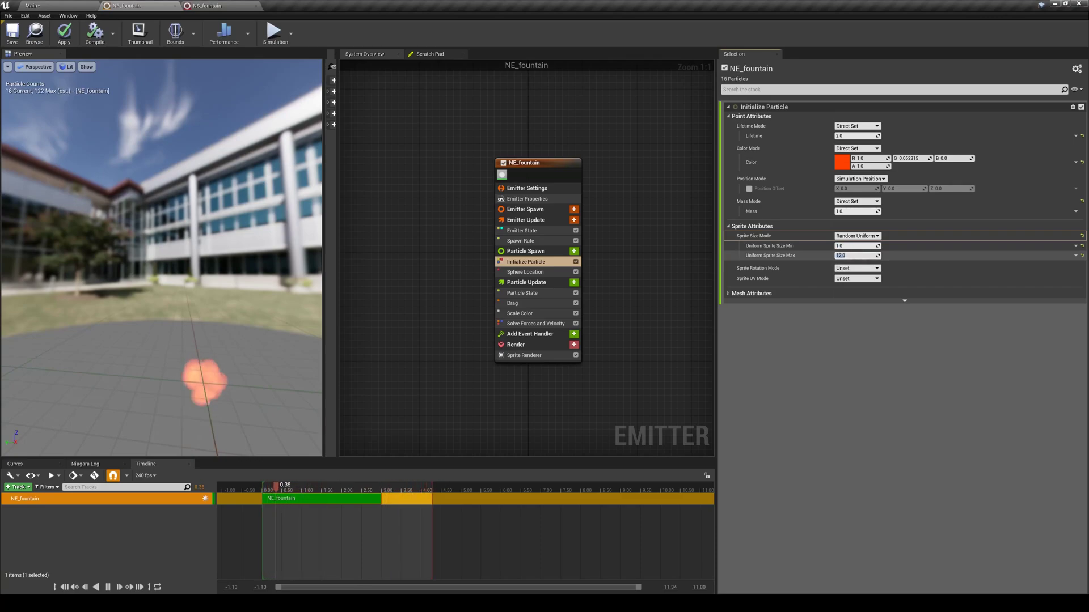
text(5)
key(Return)
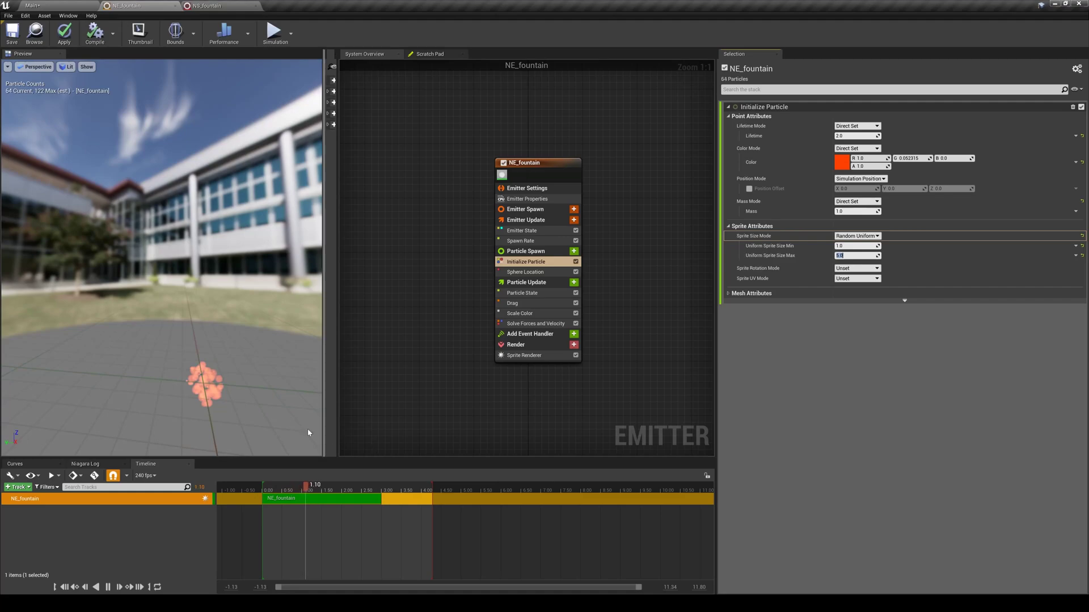
drag(243, 346, 183, 332)
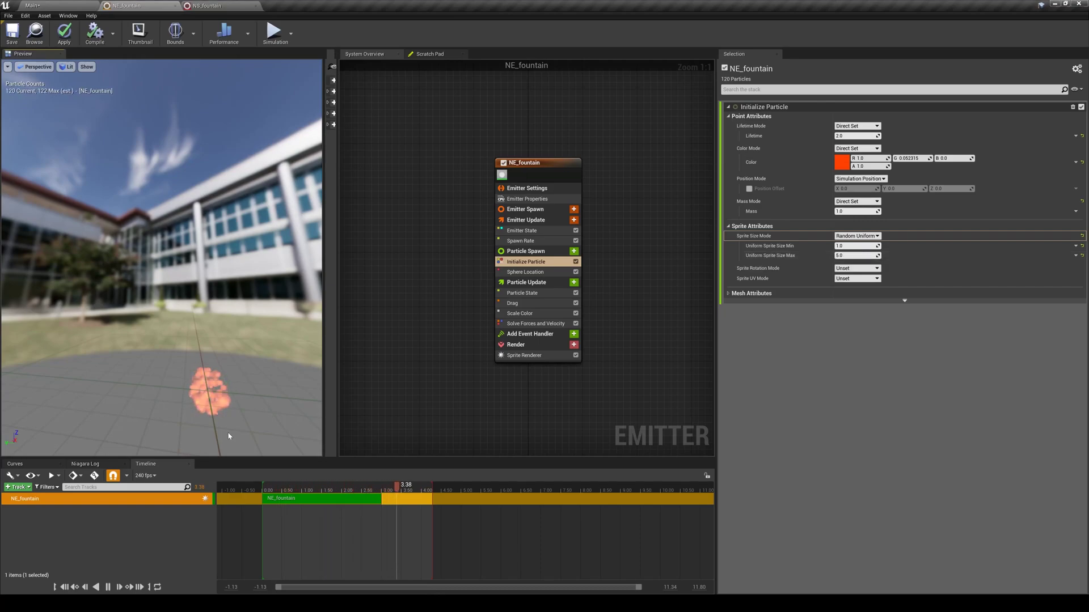
Set the Sprite Size Mode to Non-Uniform and try sprite sizes of X 2.0, Y 2.0 and X 10.0, Y 1.0
click(857, 236)
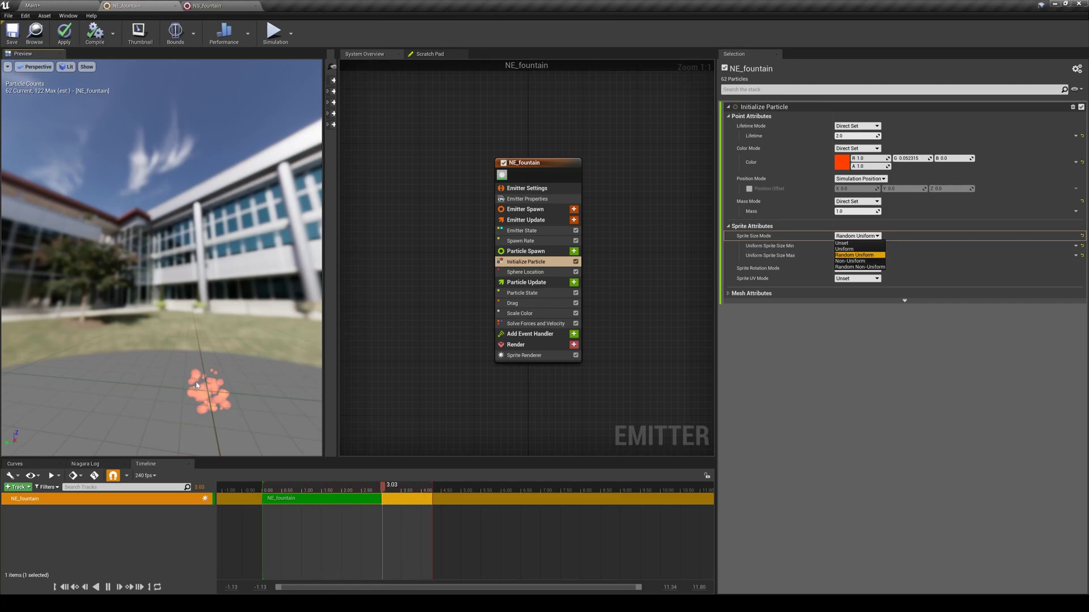
click(852, 262)
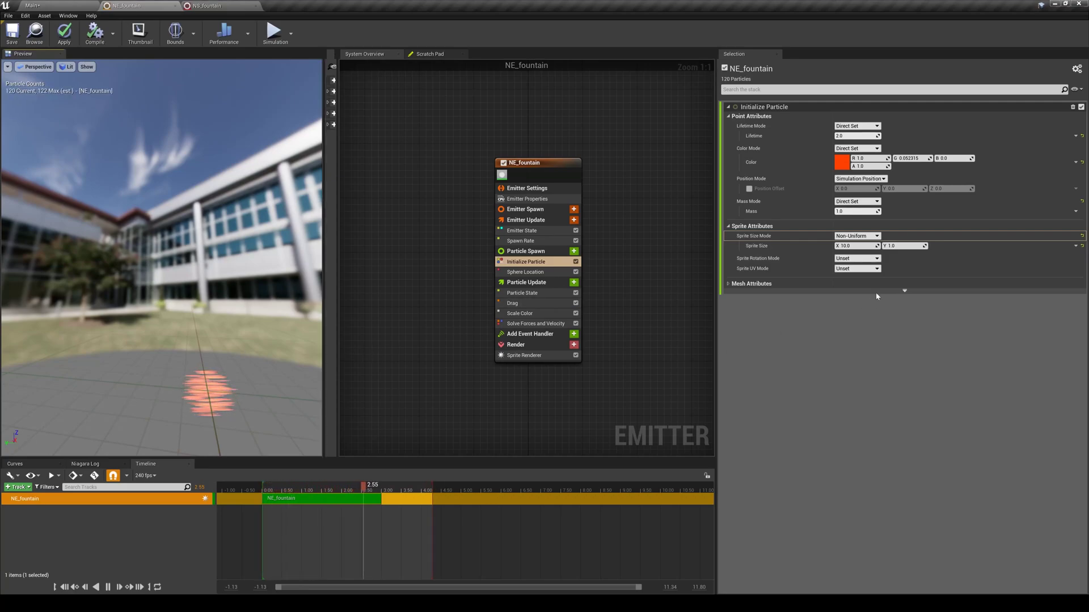
click(855, 248)
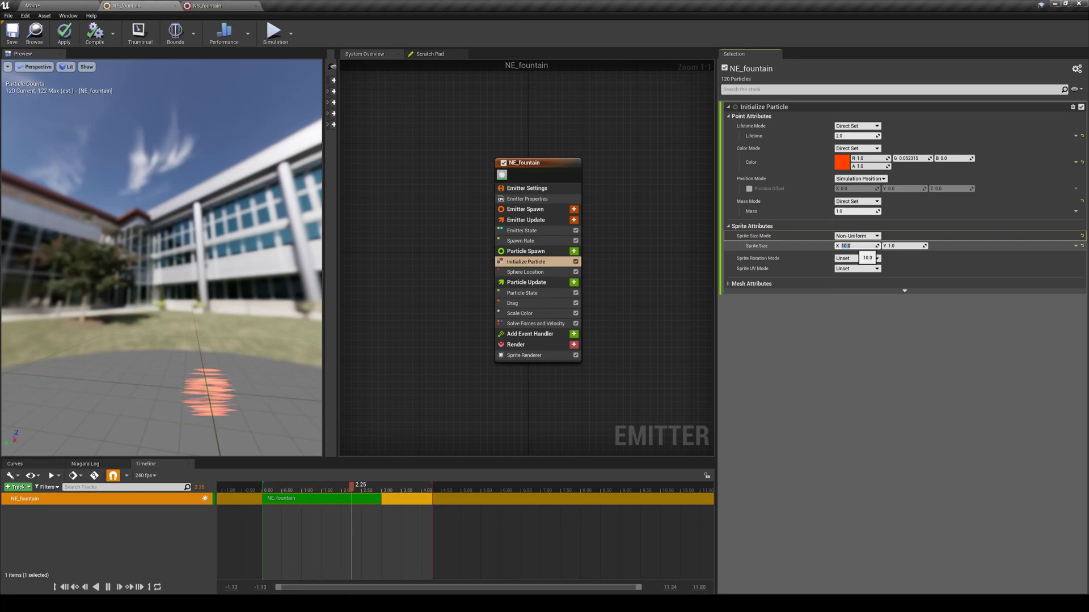
click(897, 250)
text(2)
key(Return)
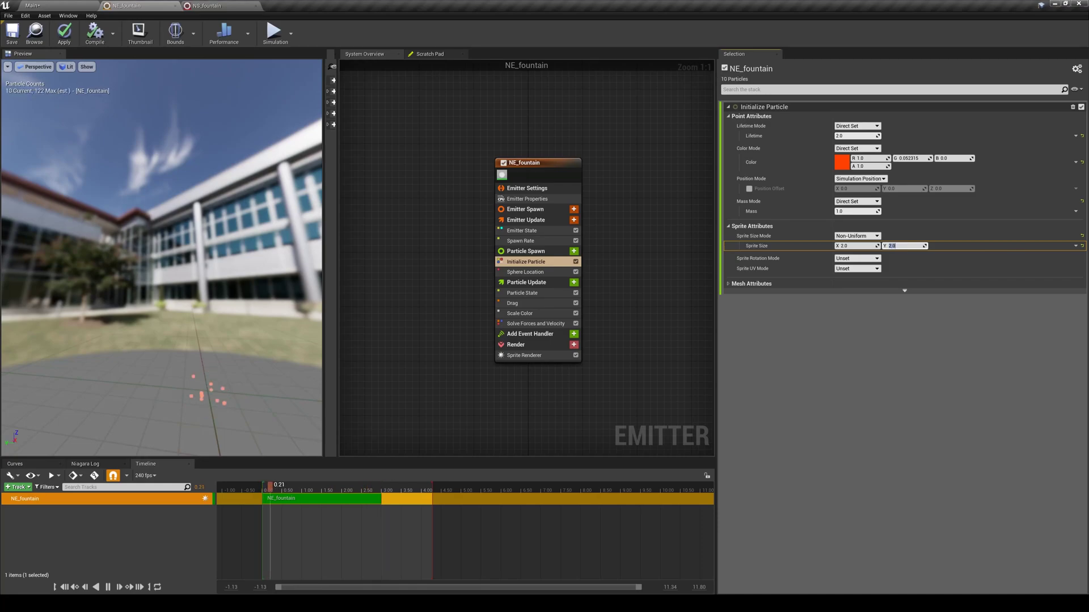
click(852, 246)
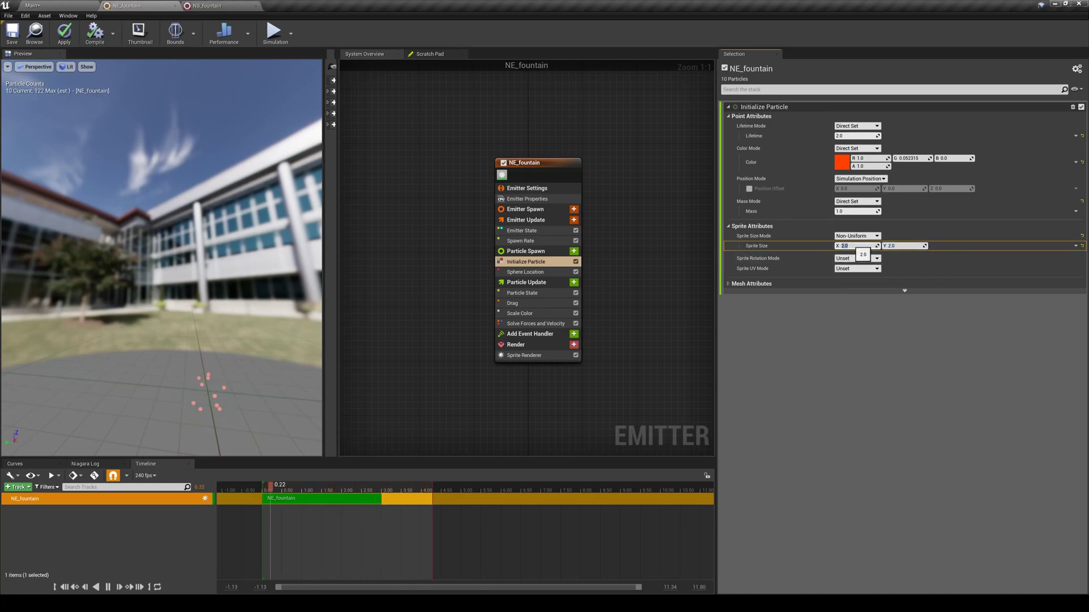
key(Tab)
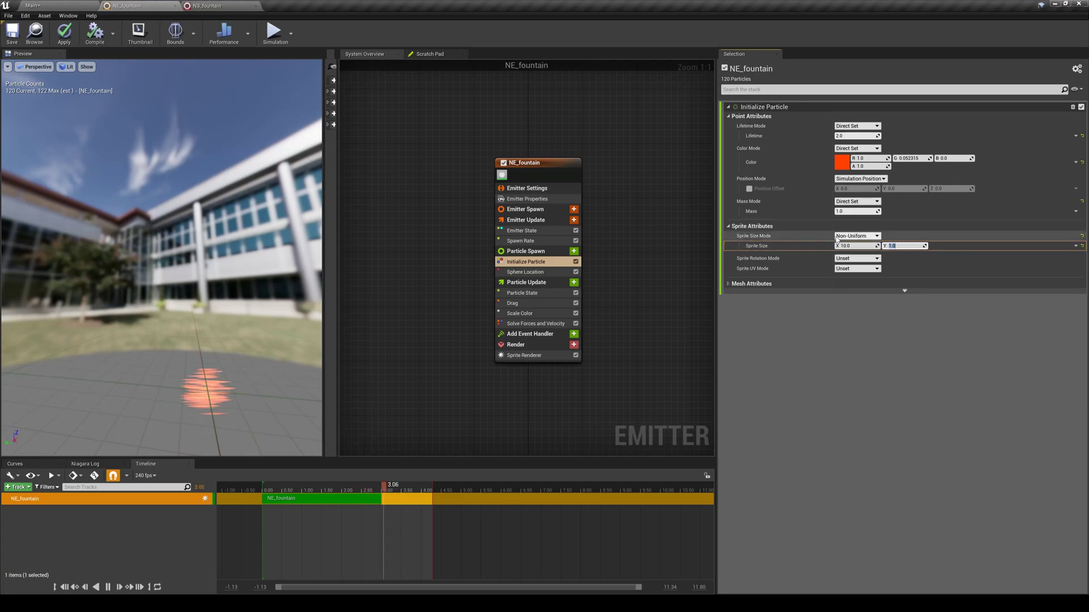
Set the Sprite Size Mode to Random Non-Uniform with minimum X 1.0, Y 10.0 and maximum X 2.0, Y 20.0
click(854, 236)
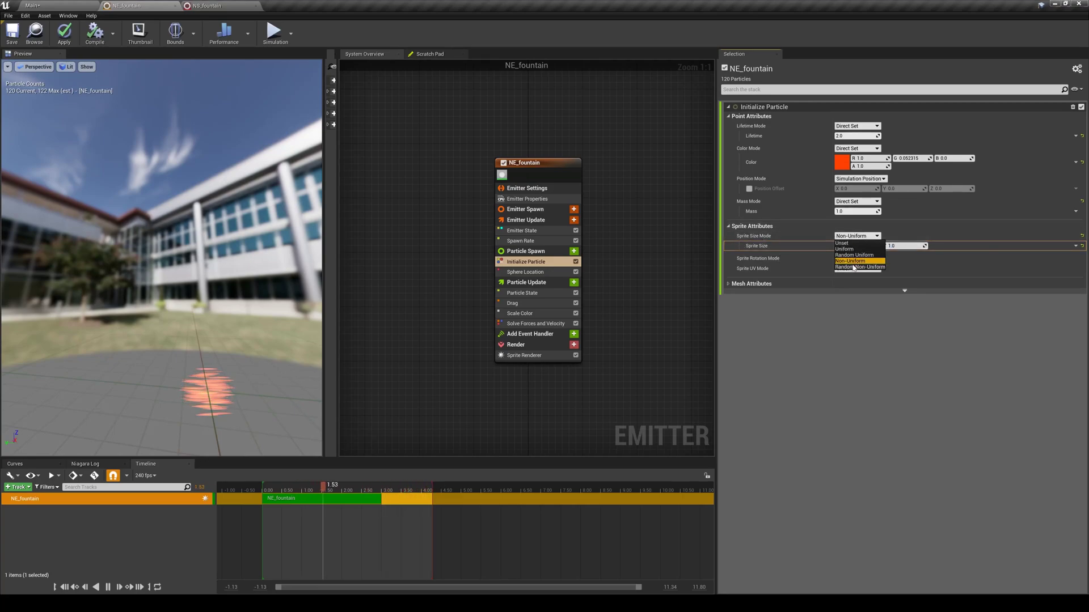
click(850, 267)
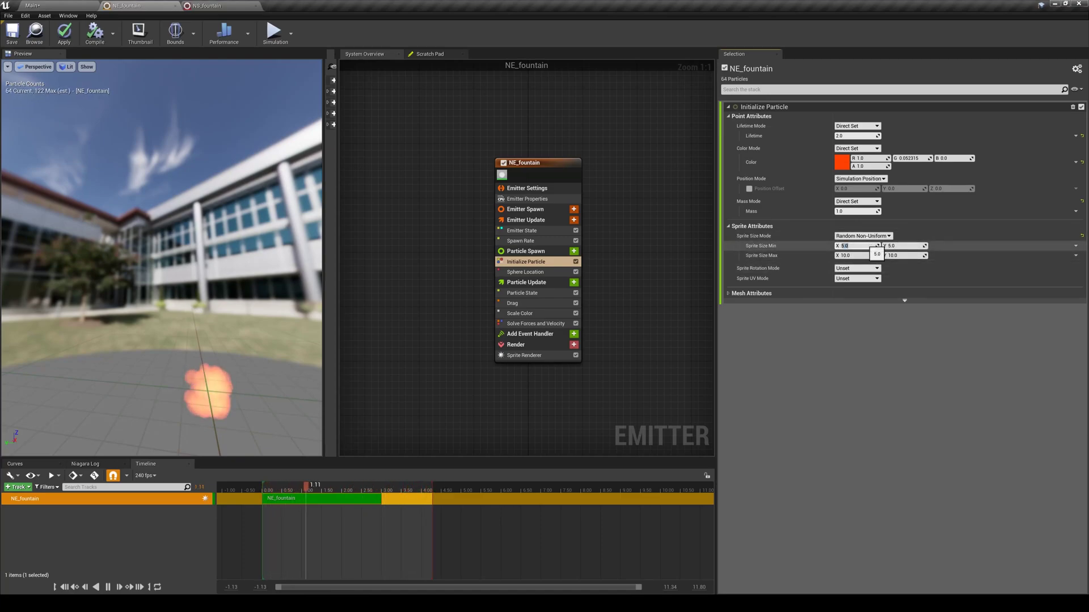
key(Tab)
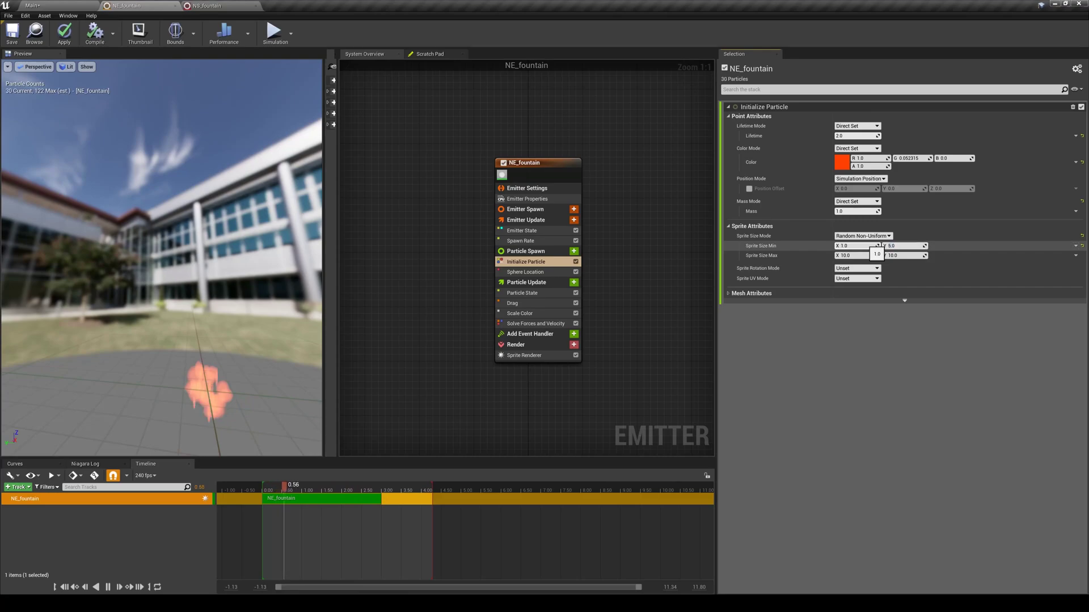
click(897, 245)
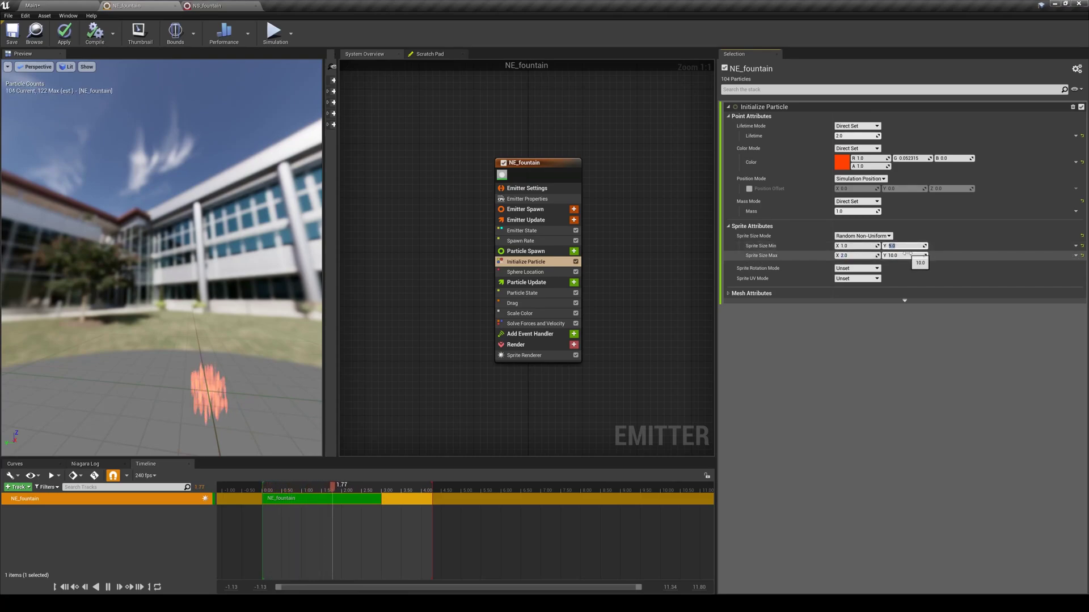
key(Return)
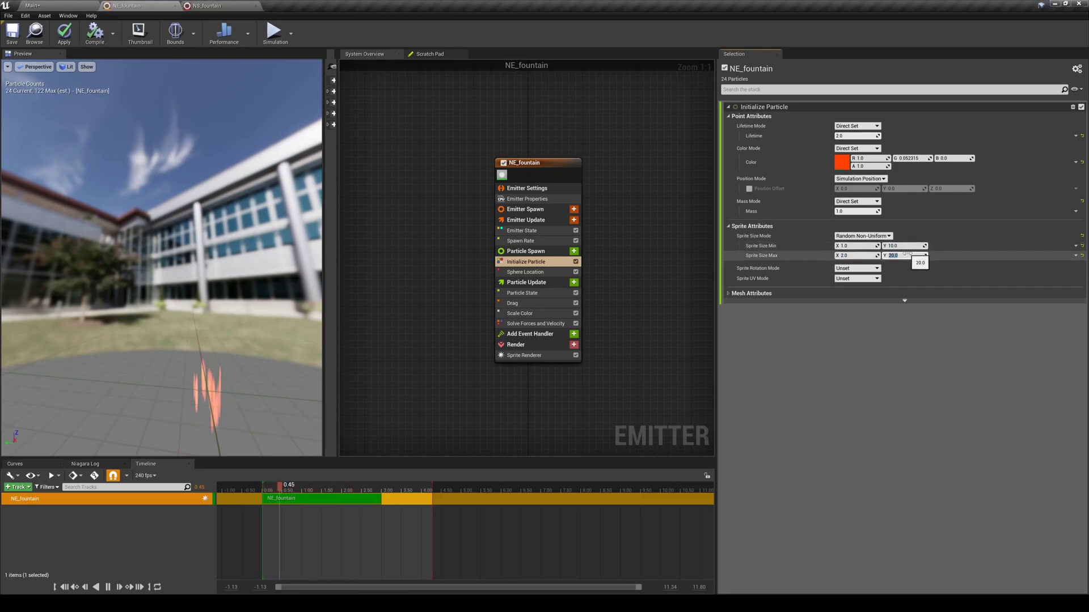
drag(216, 317, 298, 301)
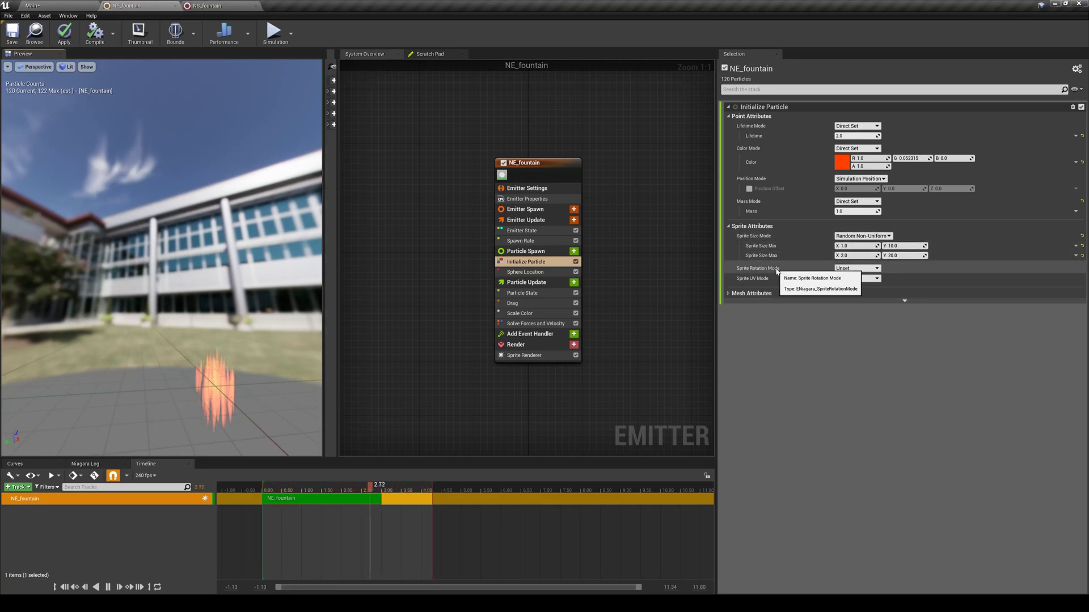
Set the Sprite Rotation Mode to Random and inspect the rotated sprites in the preview
click(862, 269)
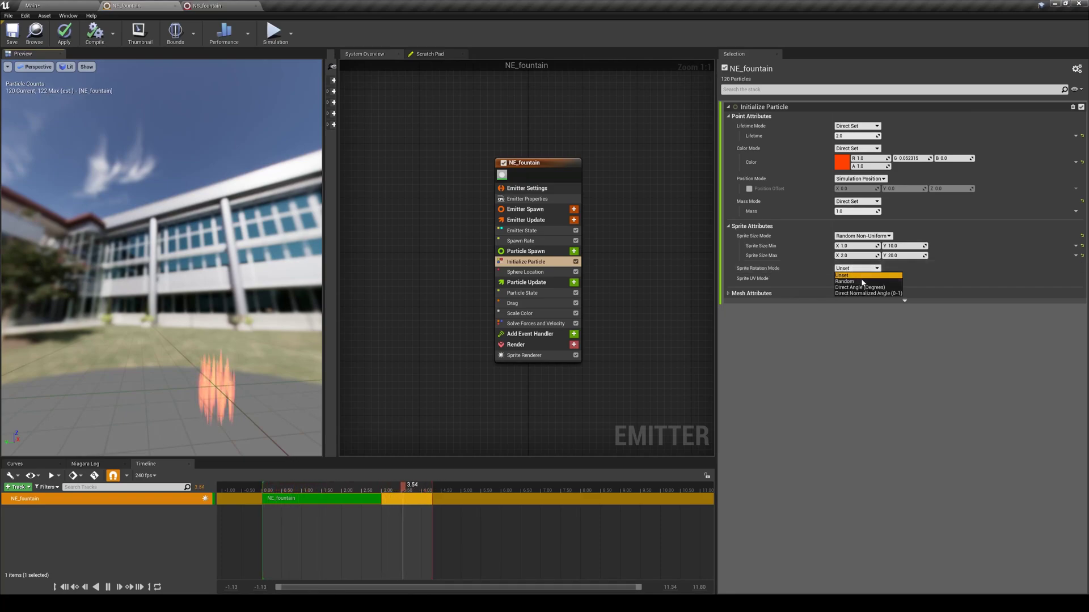
click(869, 283)
mouse_move(207, 360)
mouse_down()
mouse_move(252, 372)
mouse_move(219, 360)
mouse_up()
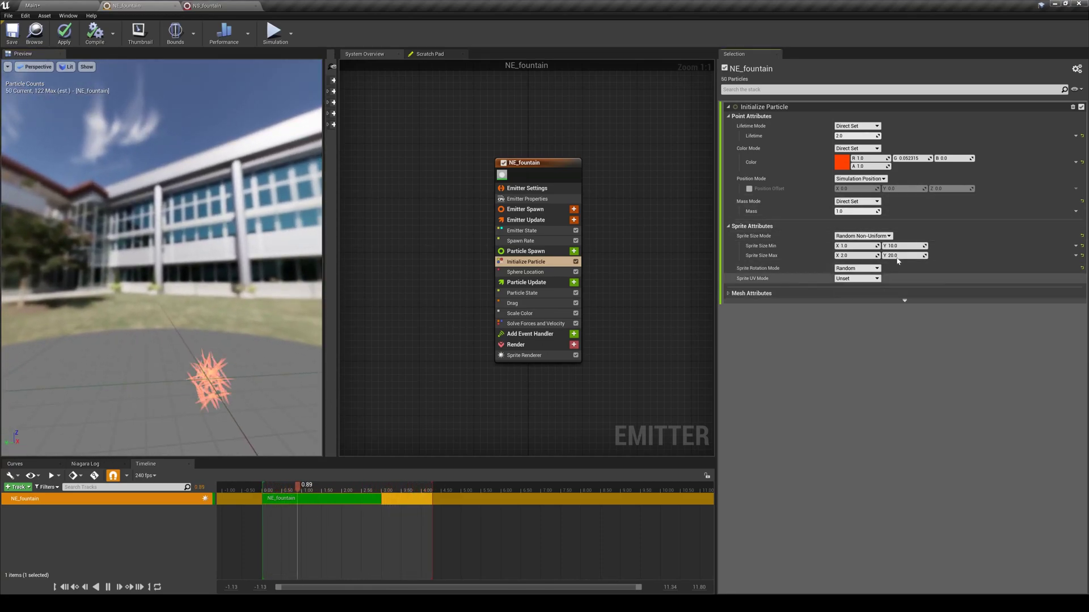
Set the Color Mode to Random Range and make the Color Minimum pure red (R 1.0, G 0.0, B 0.0)
click(872, 149)
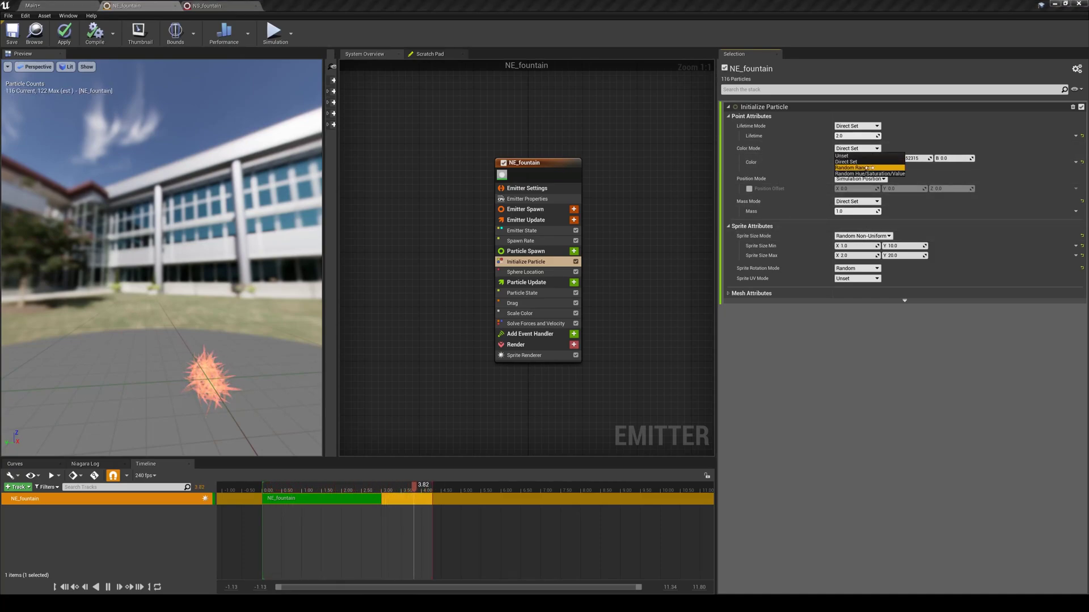
click(853, 166)
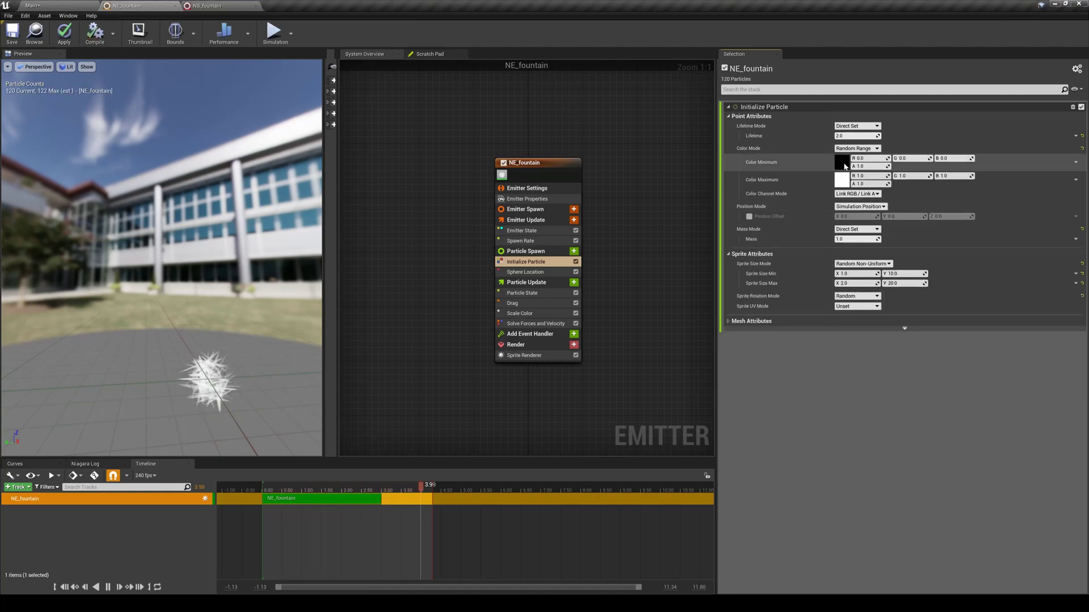
click(837, 168)
drag(908, 236, 935, 238)
click(976, 369)
click(843, 167)
drag(974, 324, 1021, 324)
drag(910, 312, 859, 331)
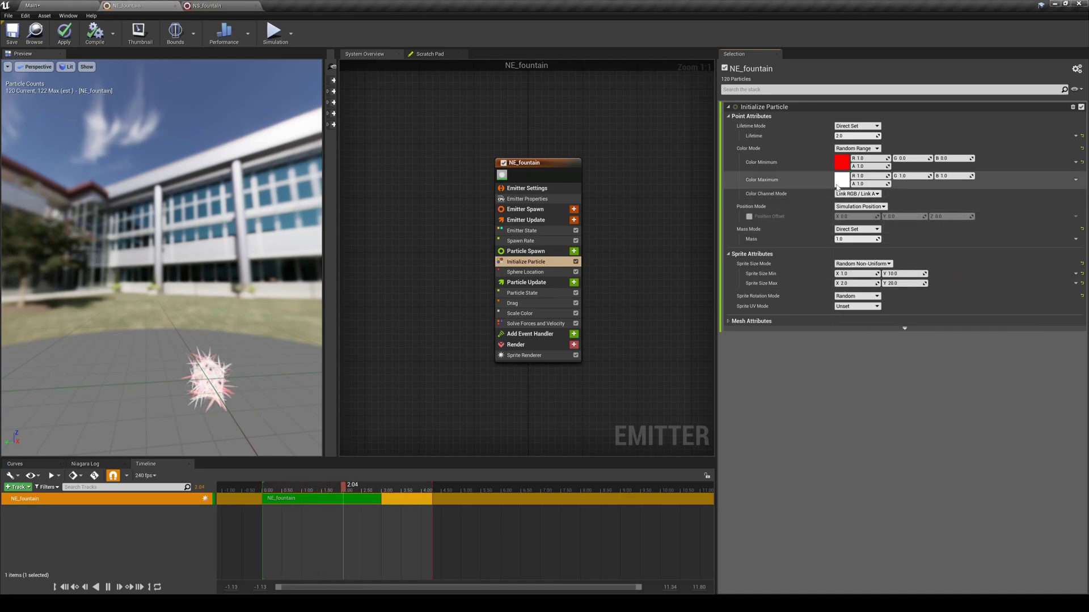
Set the Color Maximum to a bluish green (R 0.0, G 1.0, B 0.348192) and inspect the particles in the preview
click(847, 185)
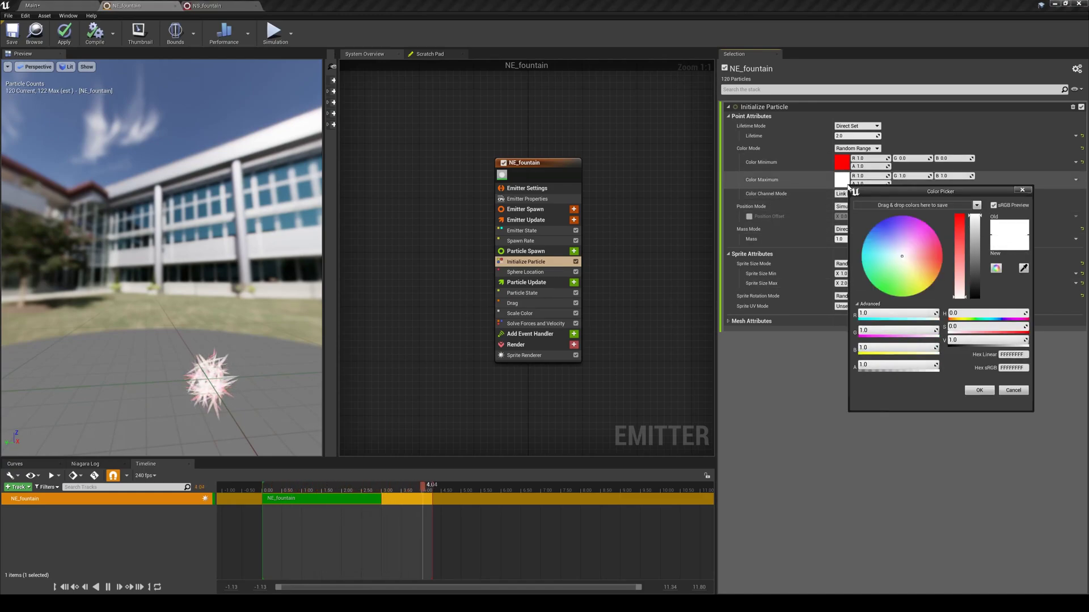
drag(886, 278, 861, 291)
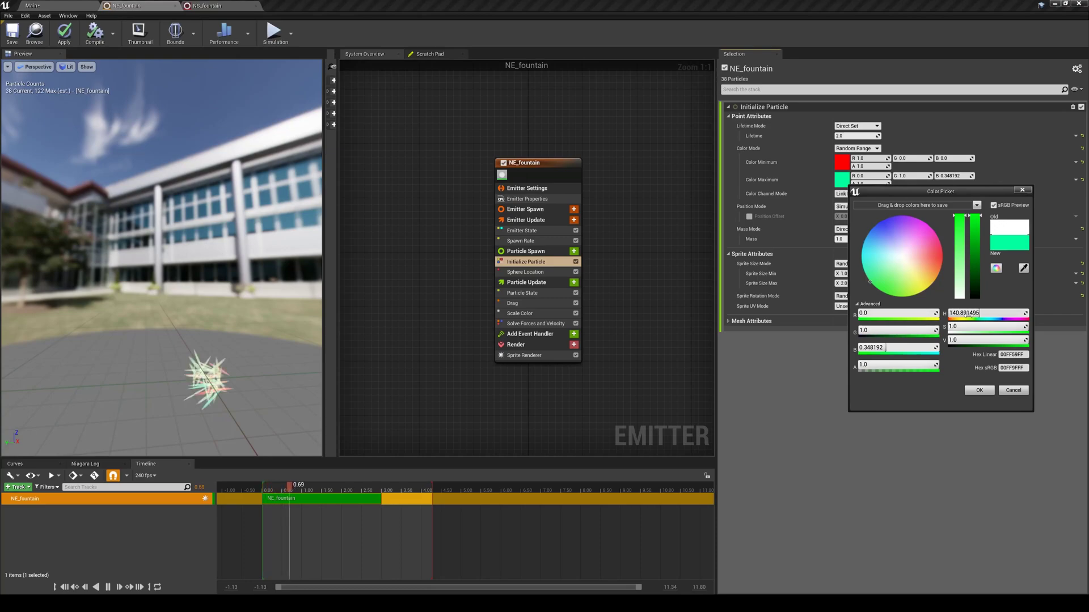
click(979, 391)
drag(222, 410, 128, 411)
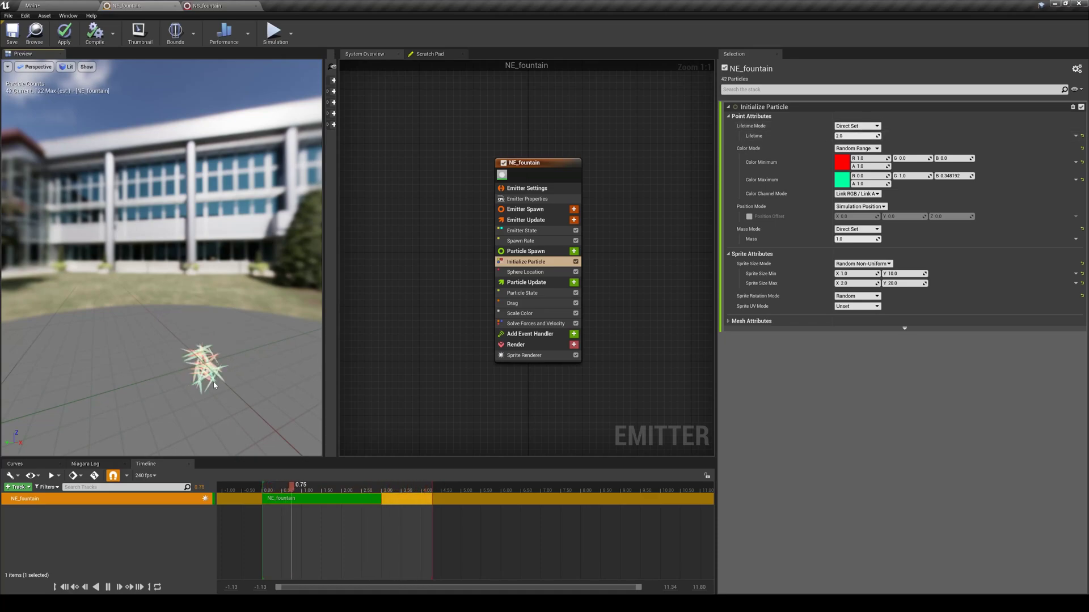
Set the Lifetime Mode to Random with a Lifetime Min of 0.1 and a Lifetime Max of 2.0
click(856, 126)
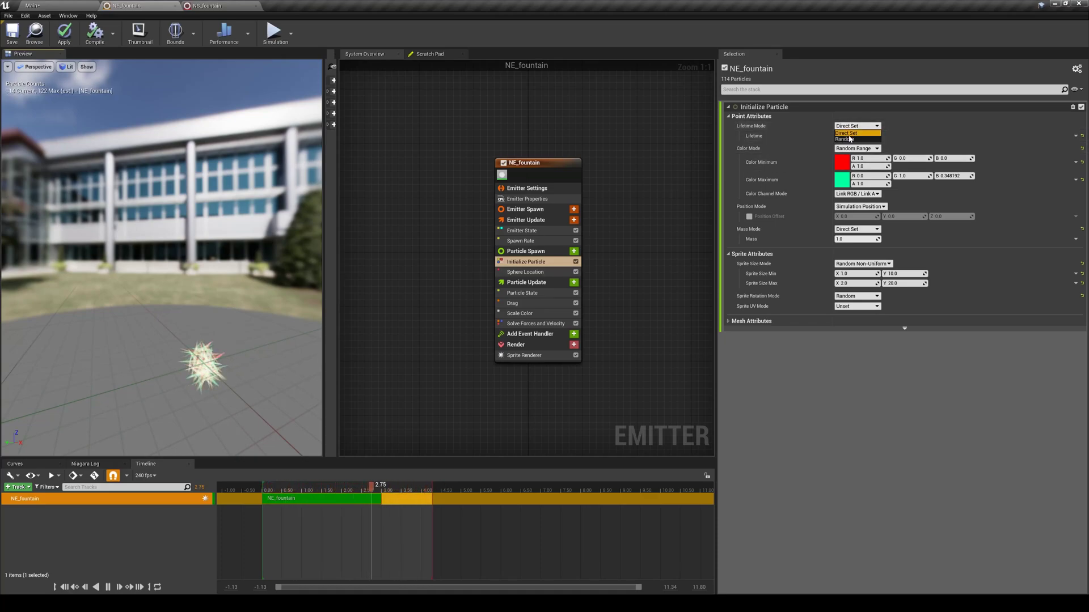
click(851, 139)
click(854, 134)
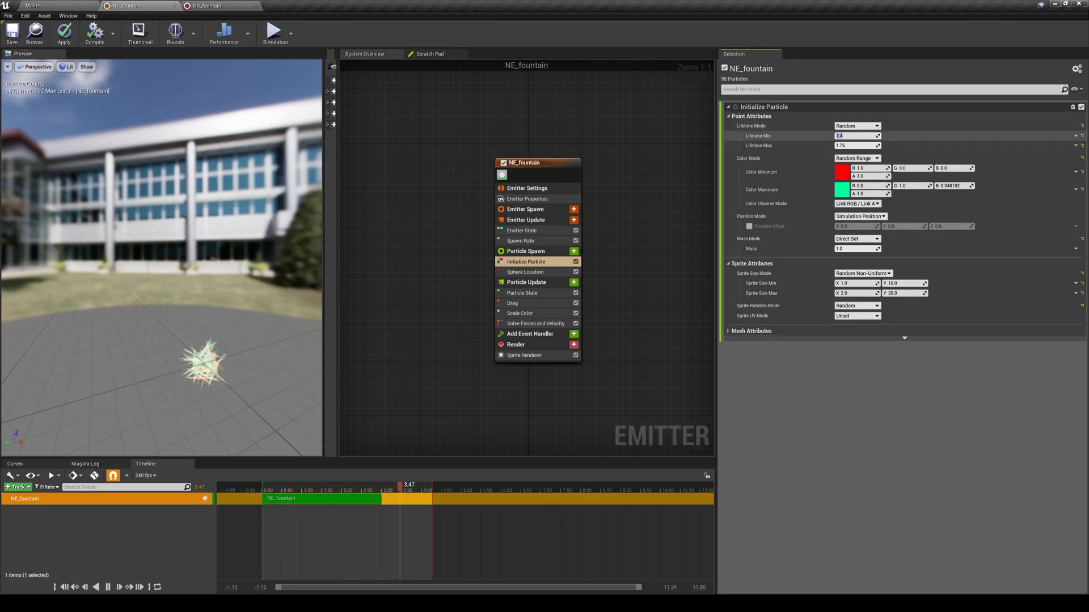
text(0.1)
key(Tab)
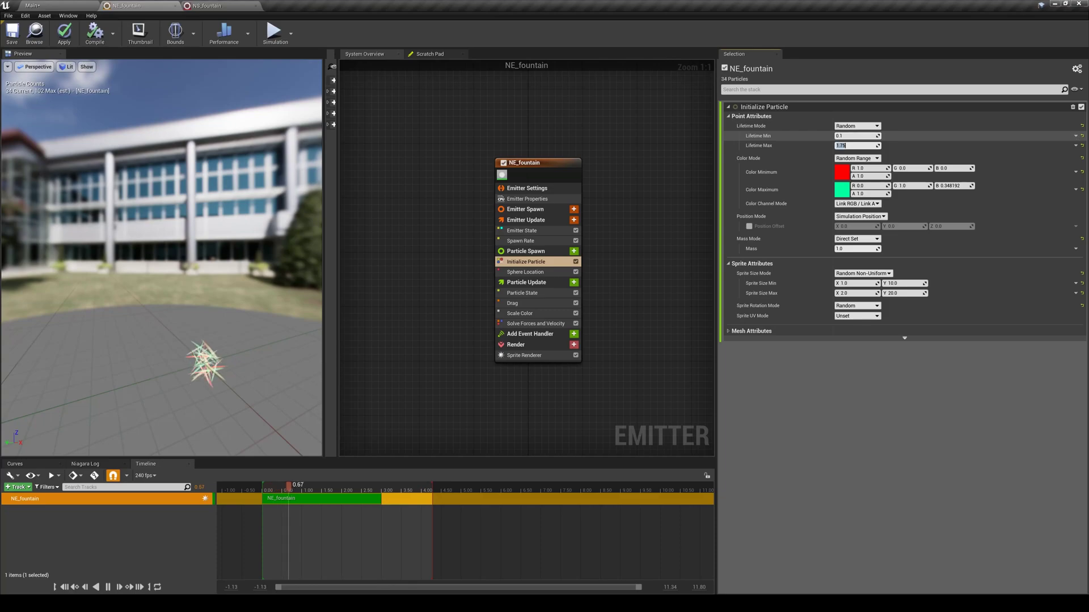
text(2.0)
key(Return)
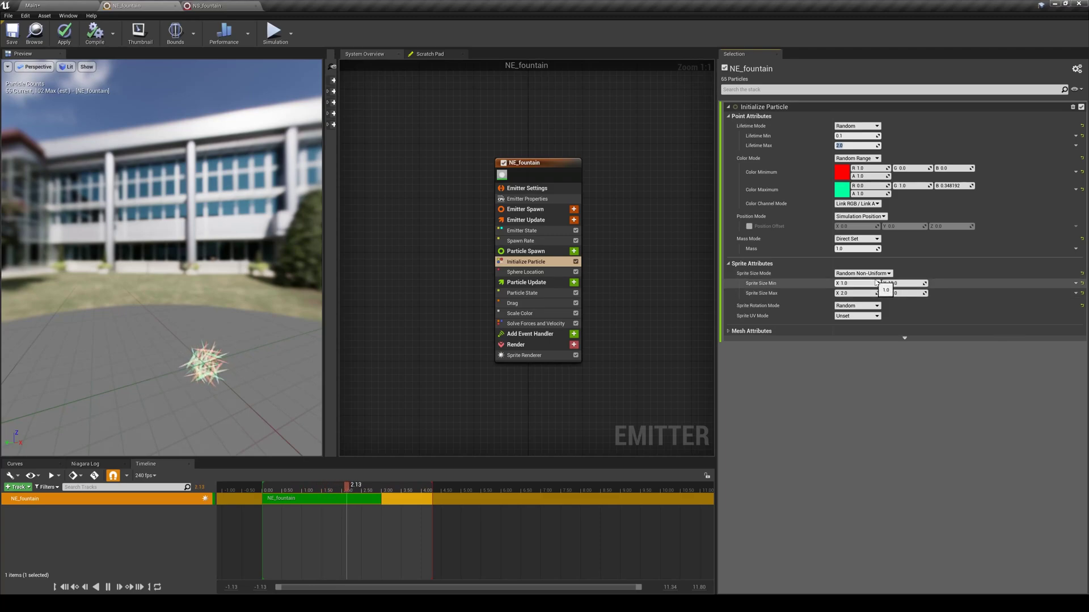
Set the Sprite Size Mode to Random Uniform and the Lifetime Max to 3.0, and apply the changes
click(892, 275)
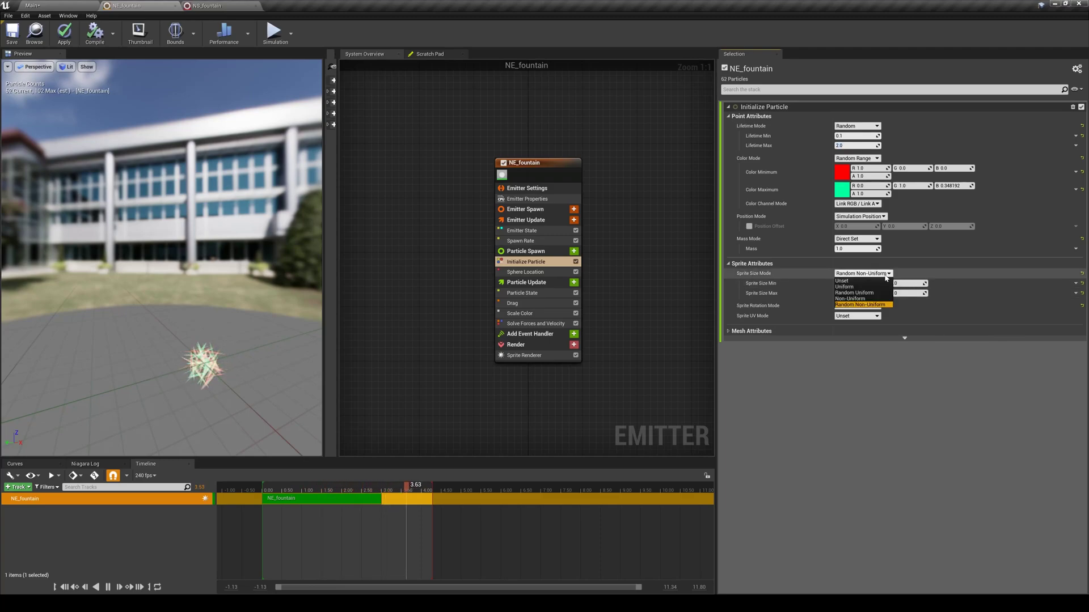
click(854, 293)
click(855, 146)
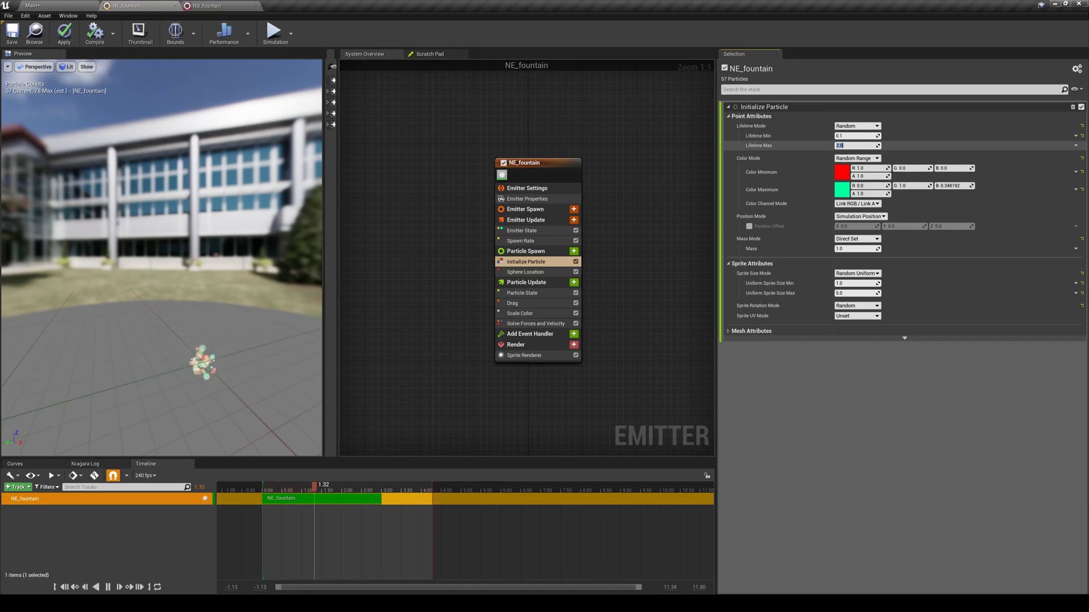
text(3)
key(Return)
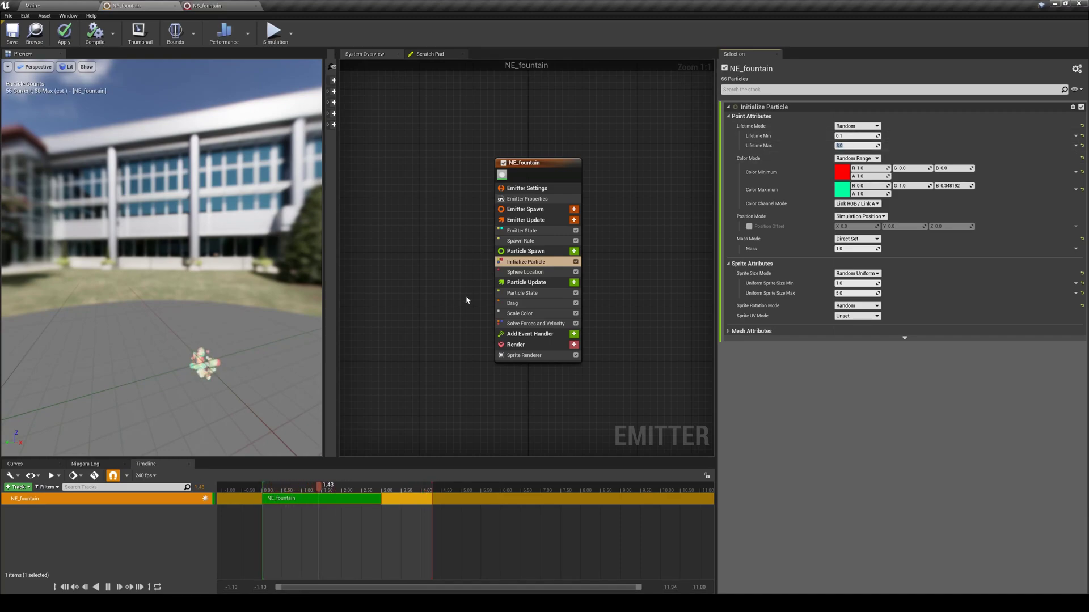
drag(227, 381, 170, 374)
click(64, 33)
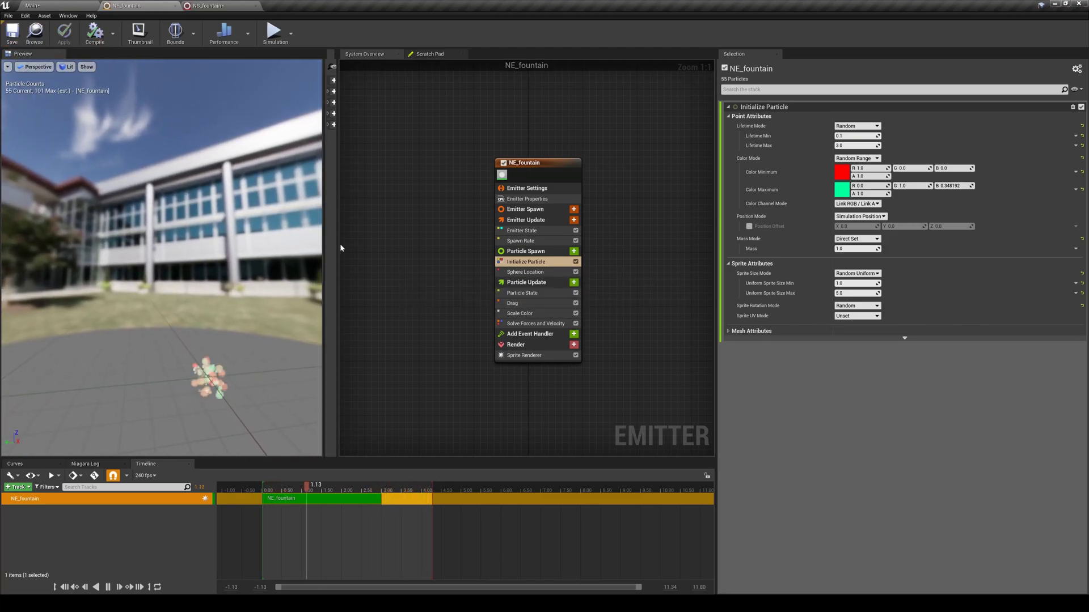
Try a Sphere Radius of 15 on the Sphere Location module, settle on 50, and inspect the spread in the preview
click(535, 273)
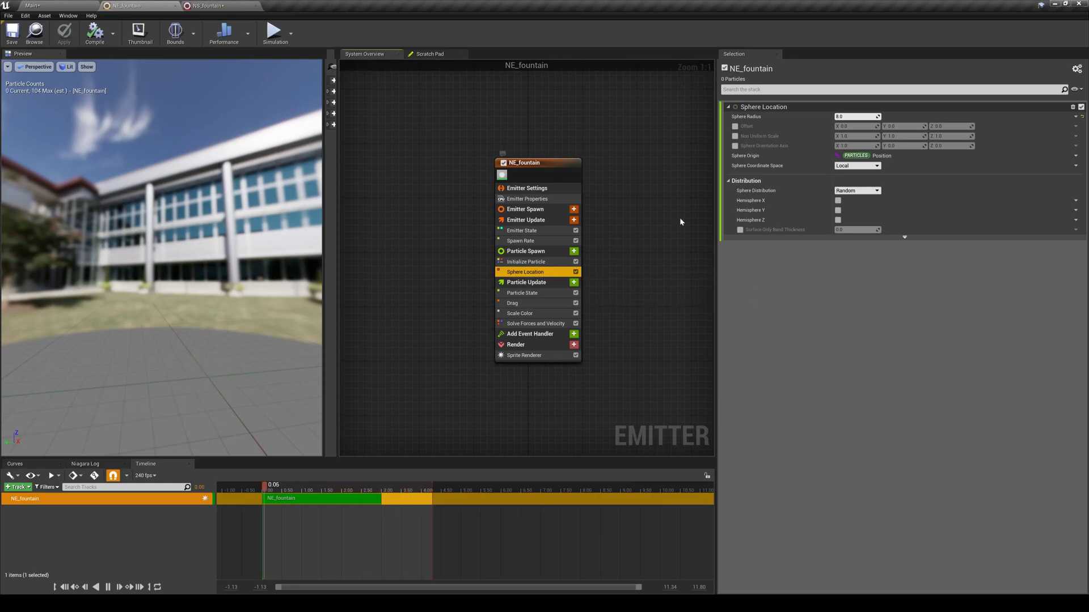
click(856, 116)
text(15)
key(Return)
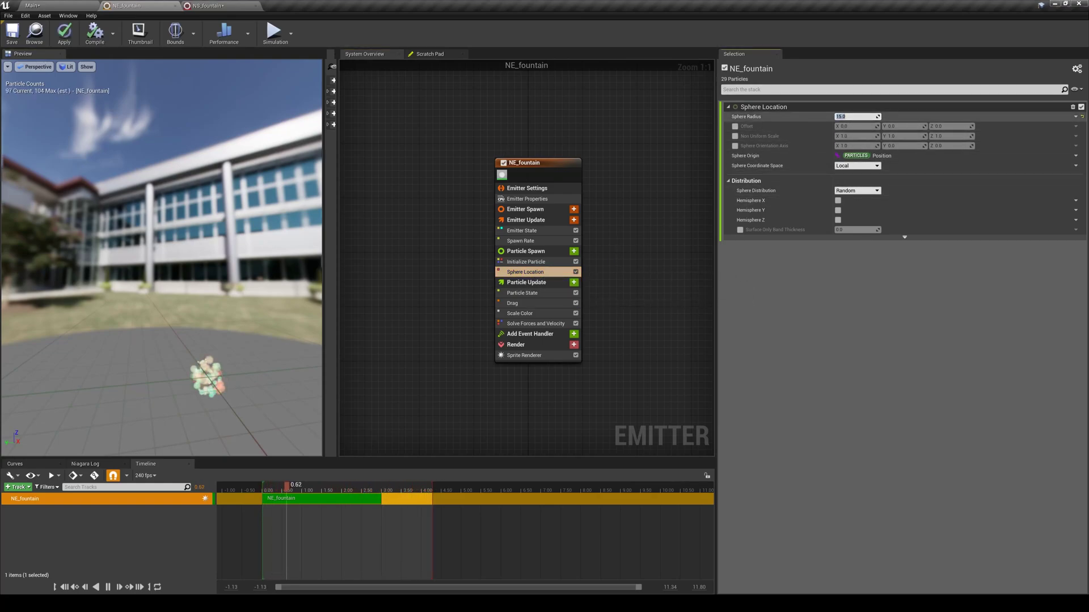
text(50)
key(Return)
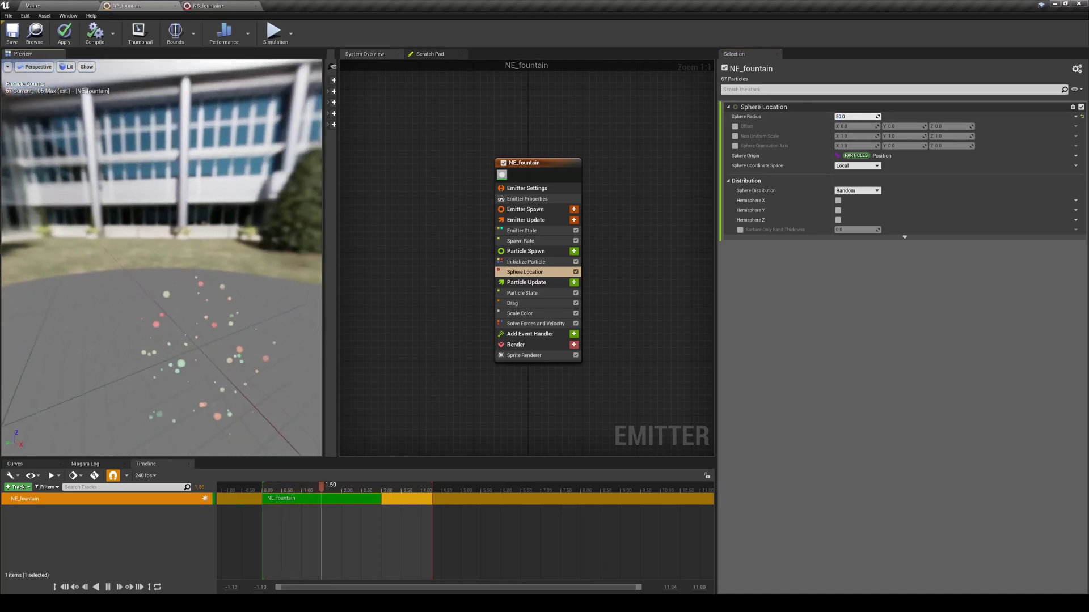
drag(201, 375, 201, 375)
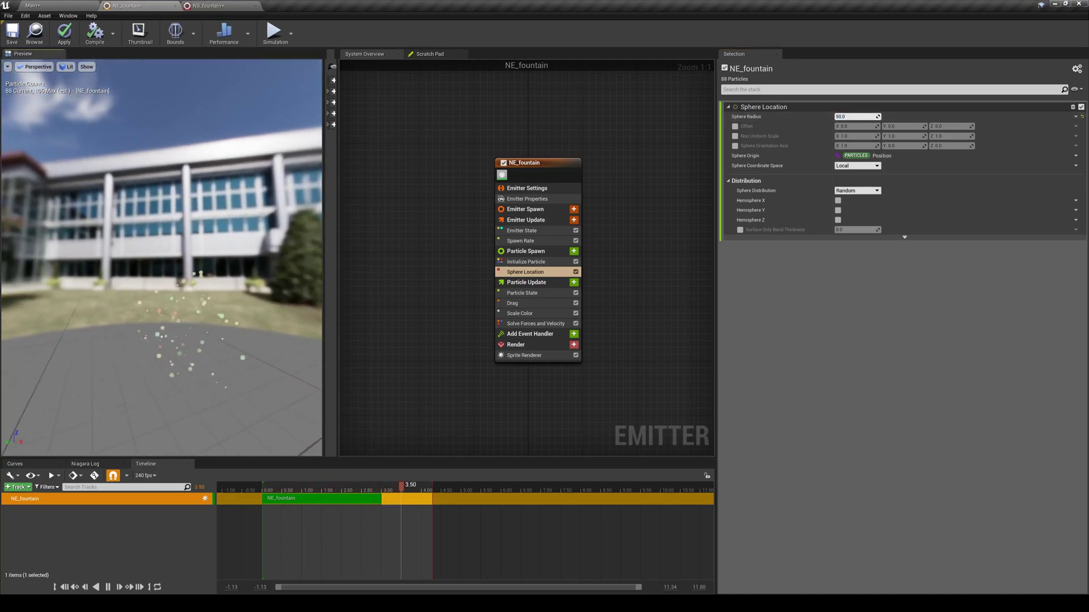
Set the emitter's Spawn Rate to 500
click(521, 241)
click(854, 117)
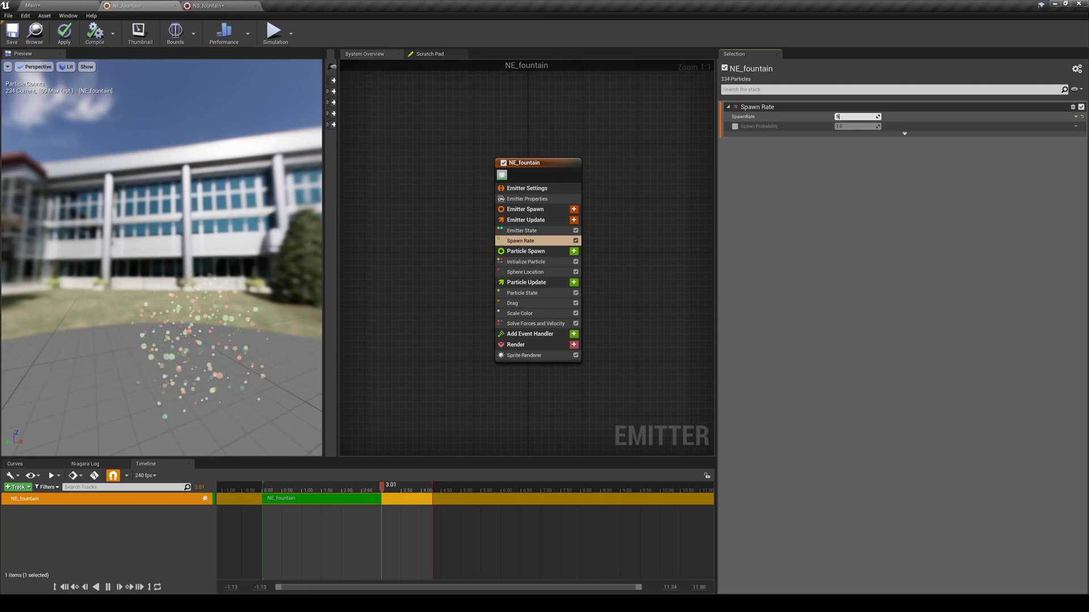
text(500.0)
Try the Offset option on the Sphere Location module and disable it again
click(526, 272)
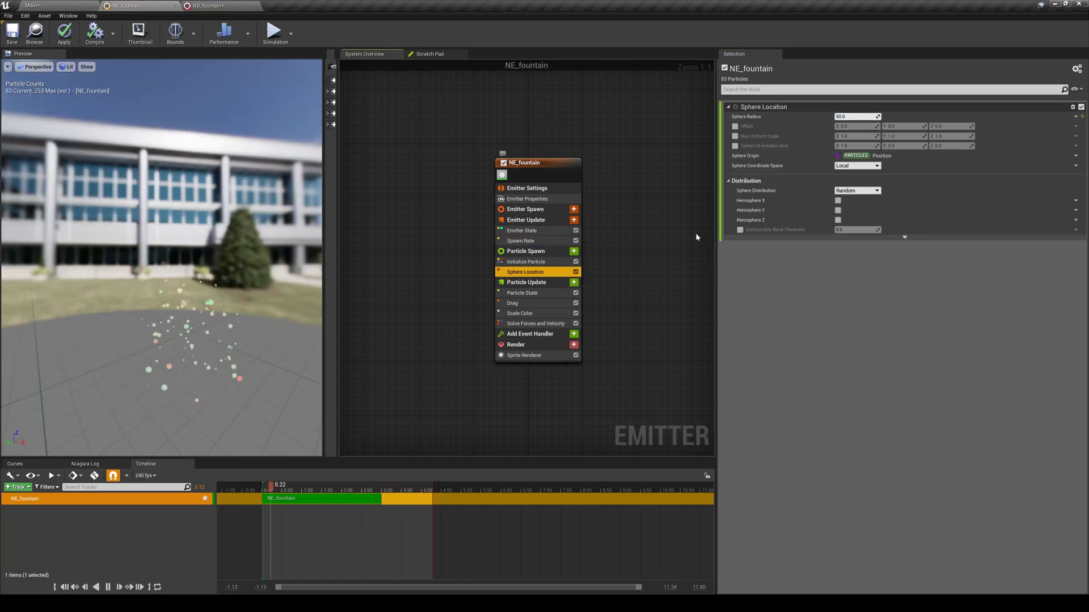
click(735, 126)
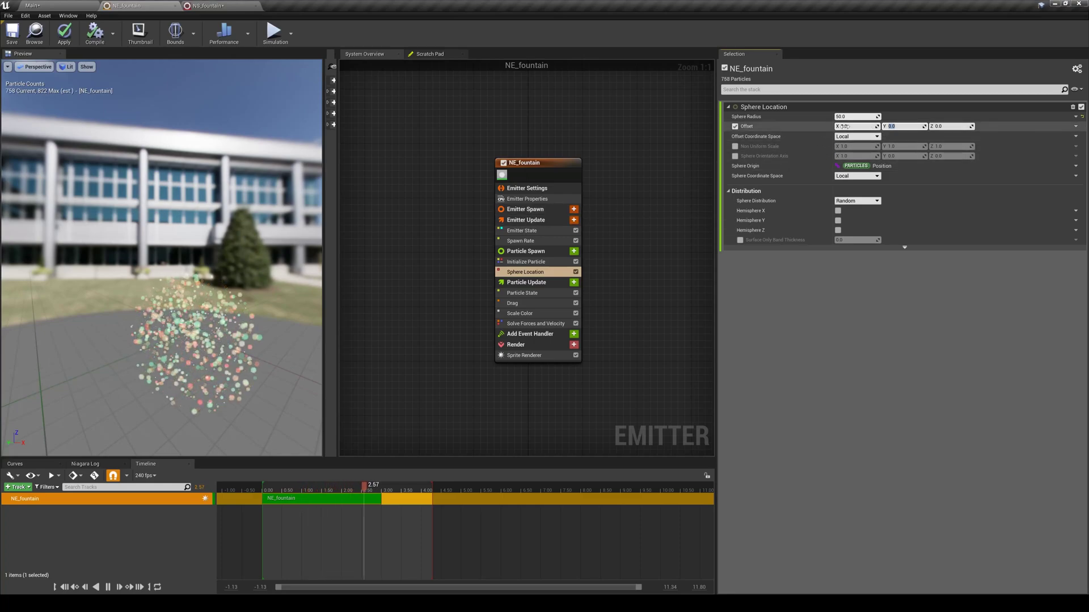
click(735, 126)
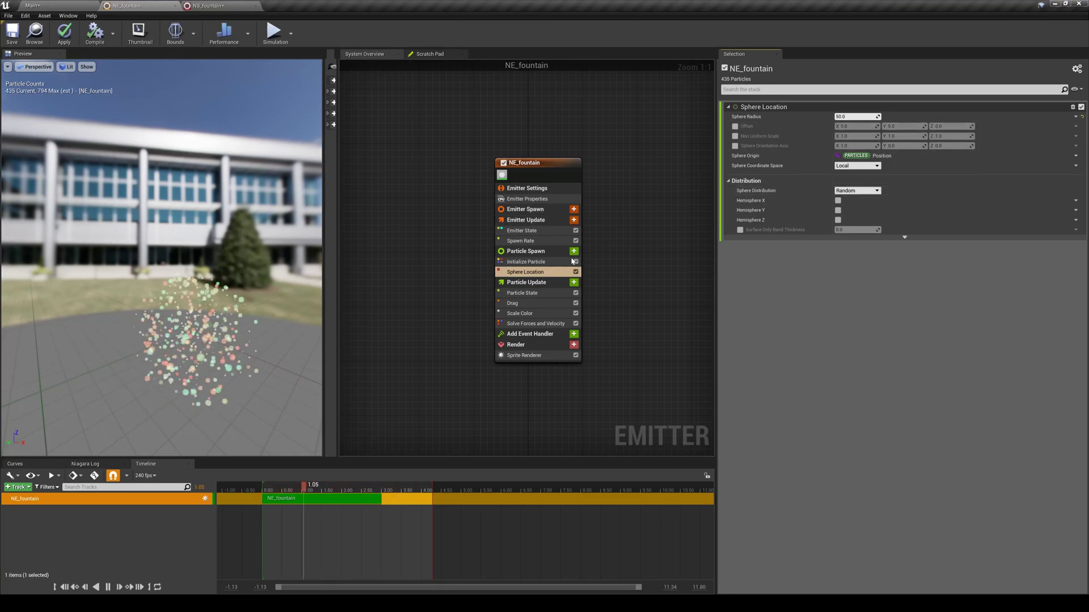
Add a Box Location module to Particle Spawn and delete the Sphere Location module
click(521, 276)
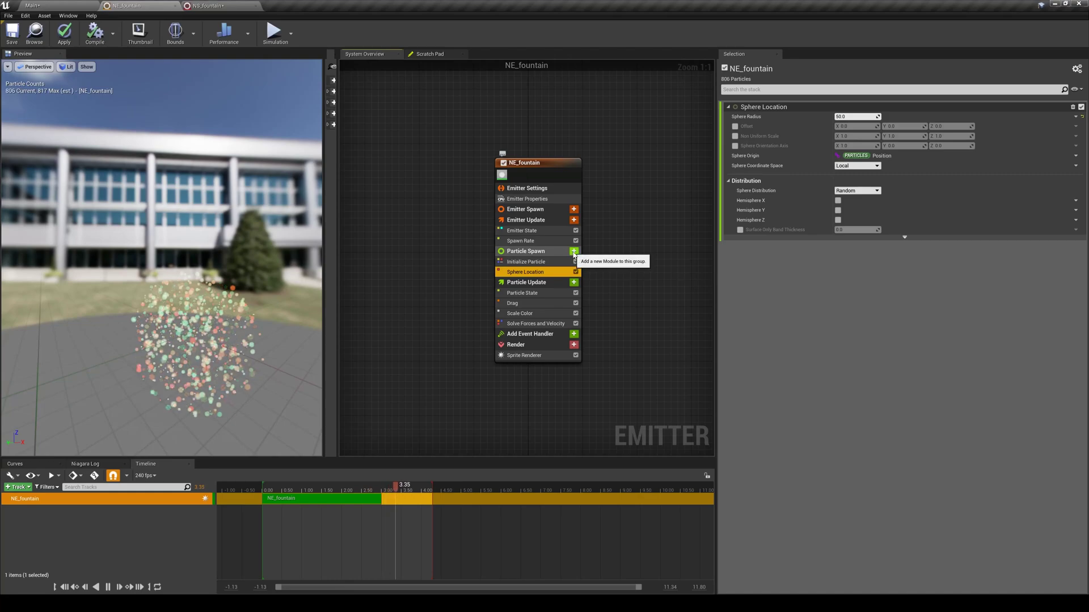
click(574, 252)
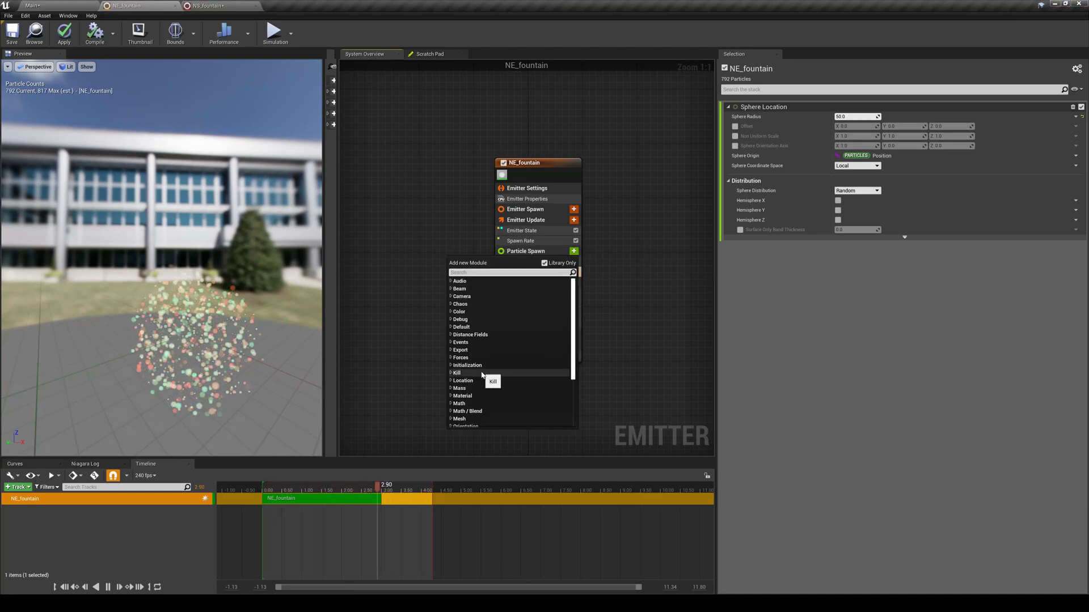
click(462, 381)
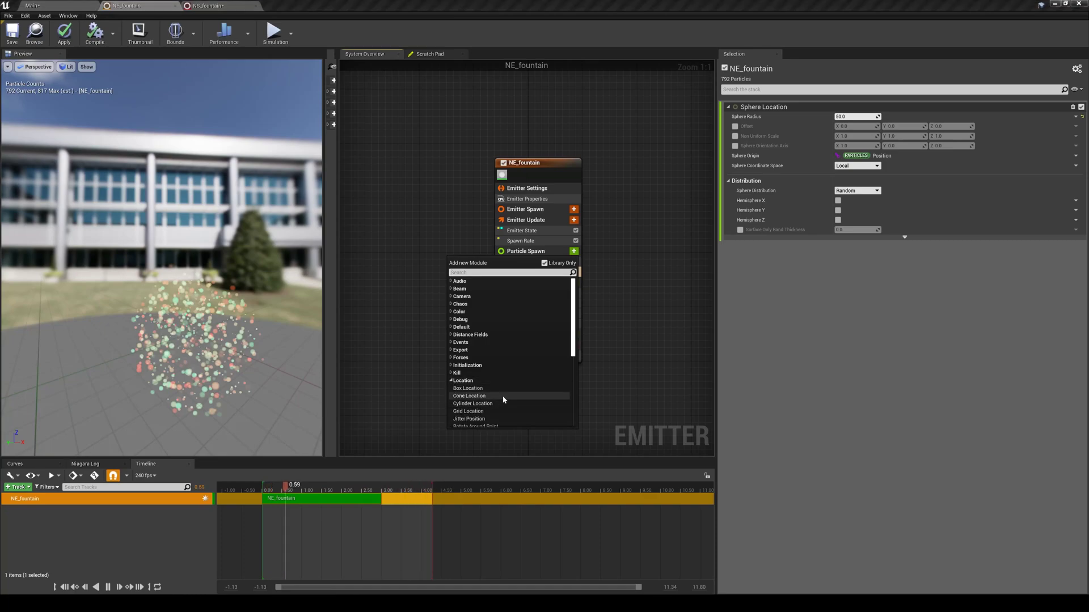
click(481, 388)
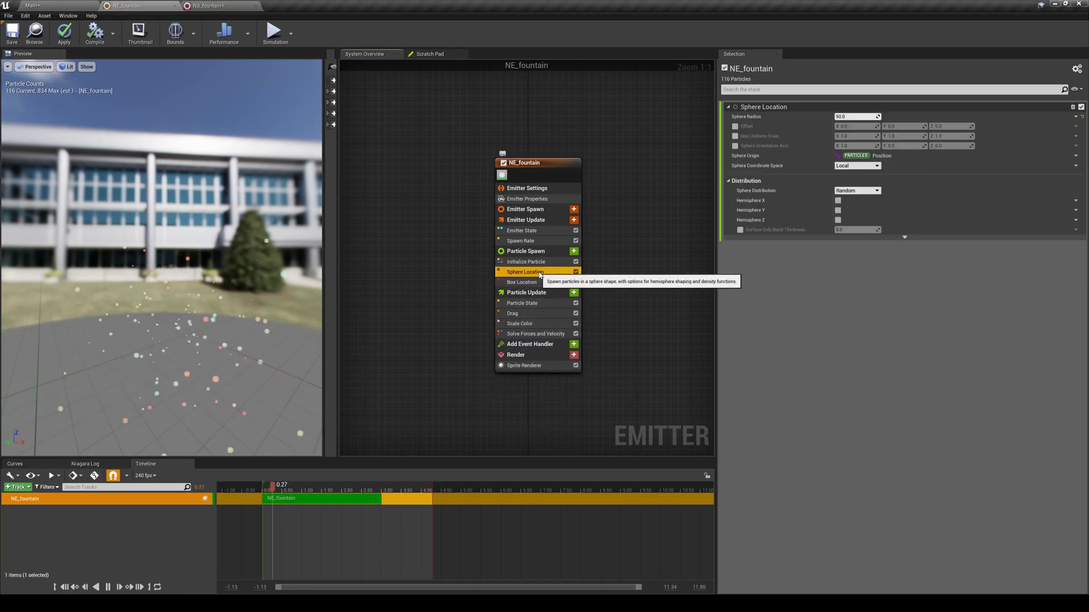
key(Delete)
drag(281, 357, 269, 326)
Set the Box Location's Box Size to X 200, Y 2, Z 2 and inspect the particles in the preview
click(521, 272)
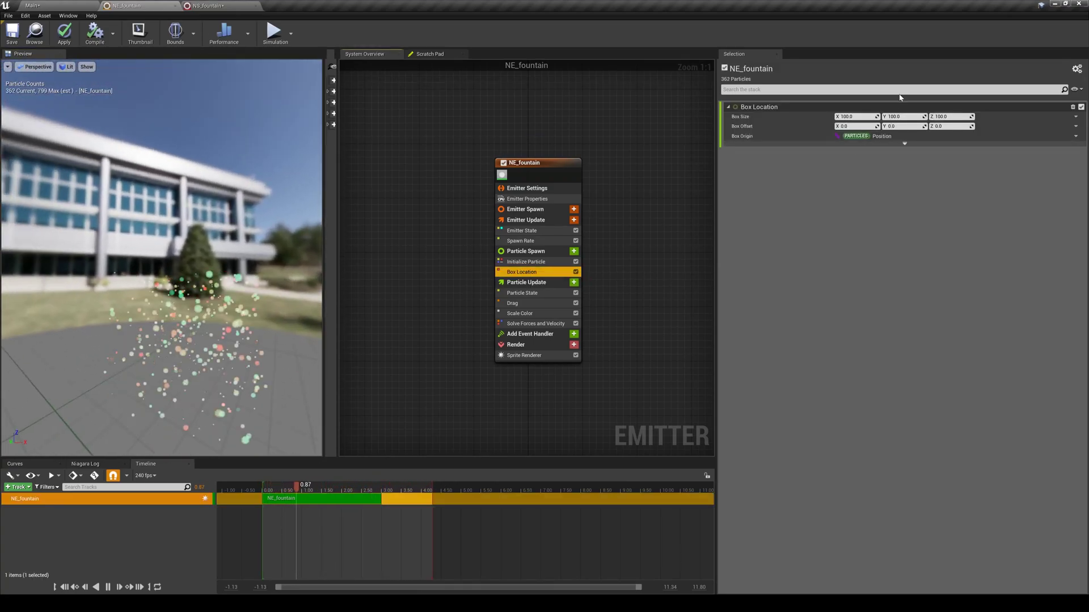
click(856, 117)
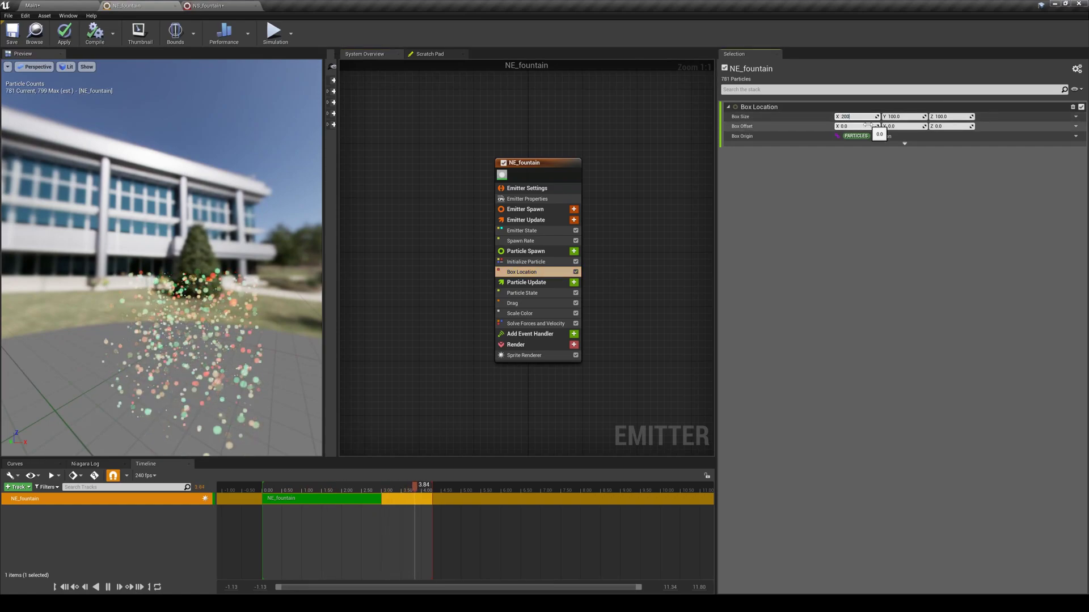
drag(244, 307, 264, 340)
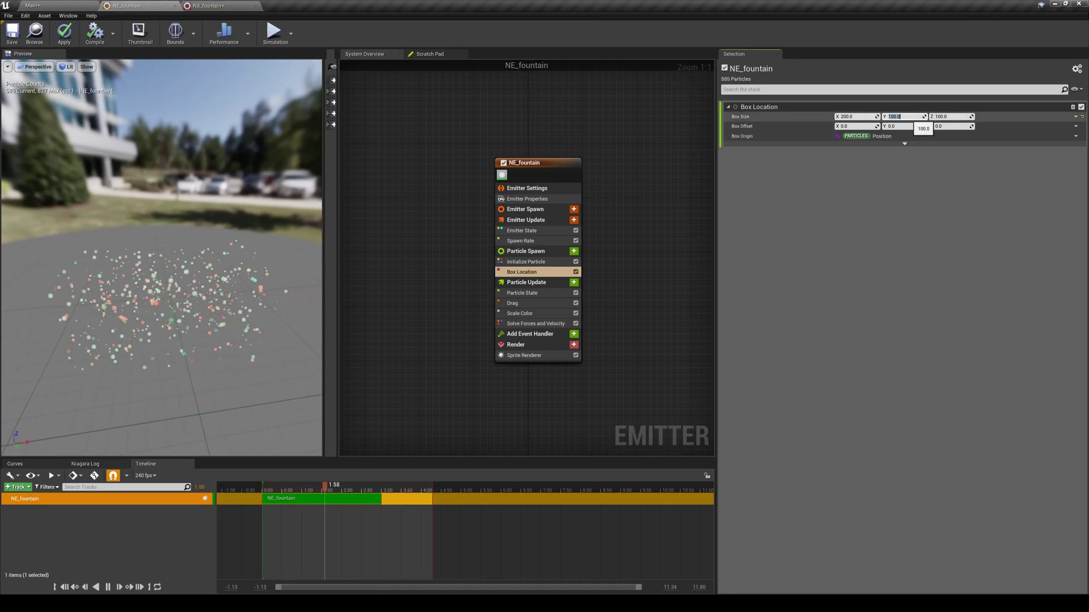
drag(283, 243, 241, 290)
scroll(241, 289, up, 4)
drag(181, 261, 102, 328)
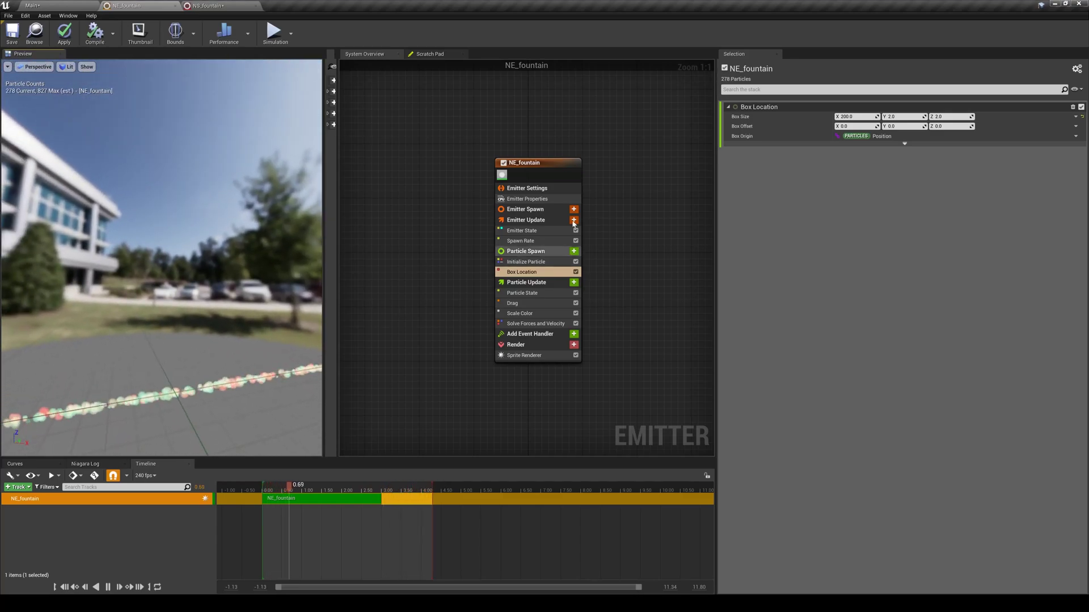
Set the Box Size Y and Z to 50 and inspect the box of particles
click(896, 117)
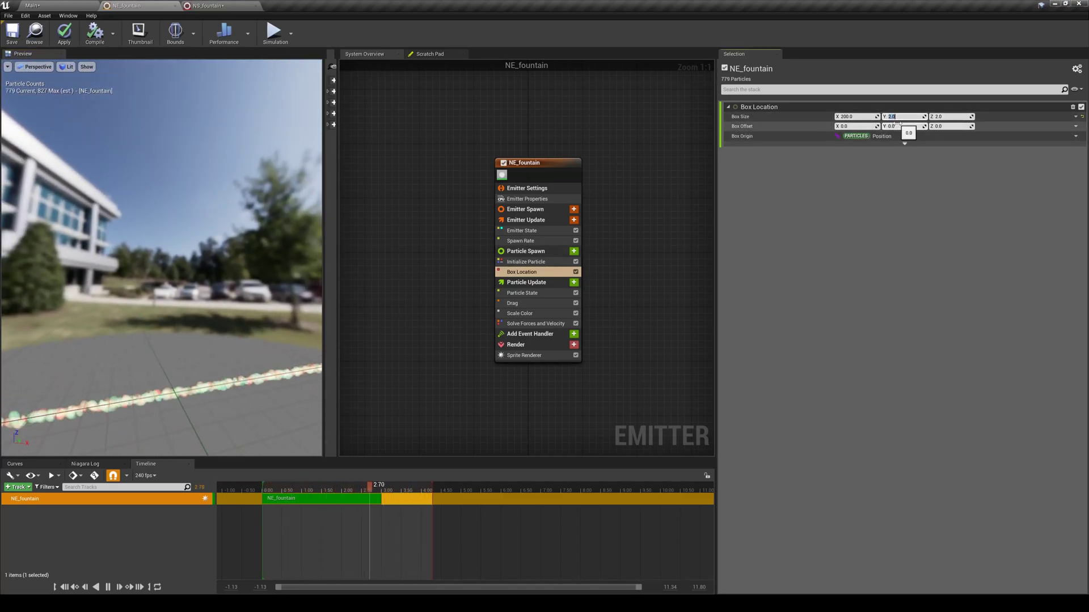
text(50)
key(Tab)
text(50)
key(Return)
drag(244, 283, 295, 284)
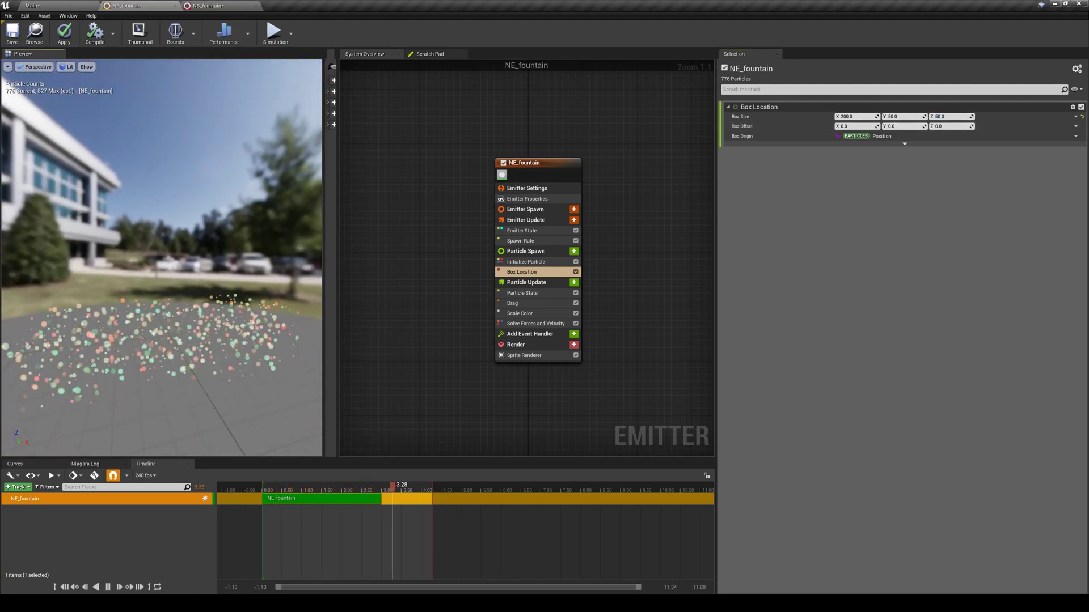
Add a Cone Location module to Particle Spawn and disable the Box Location module
click(574, 251)
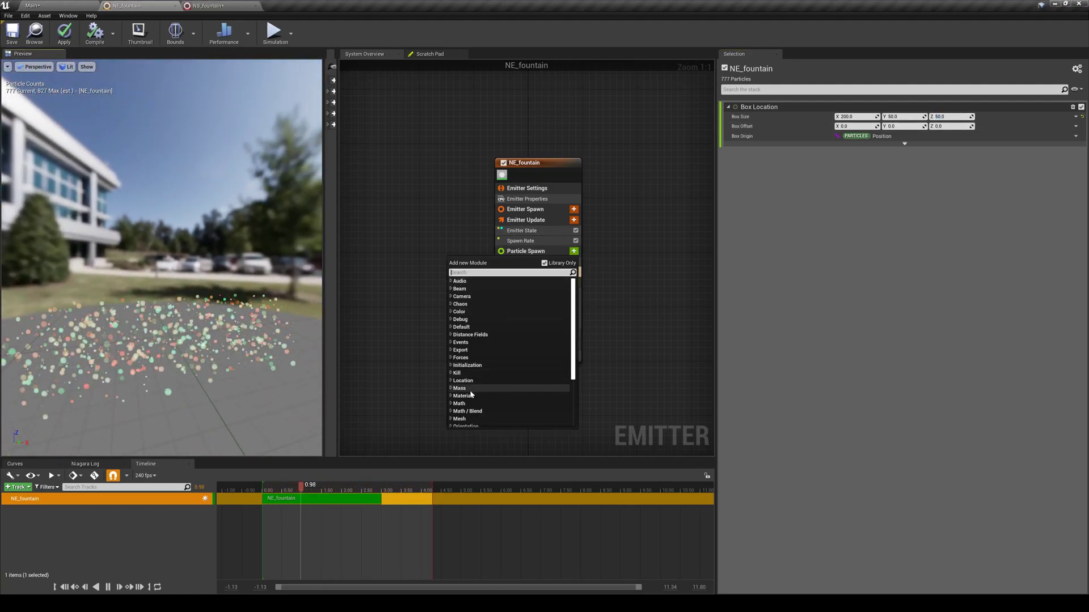
click(452, 380)
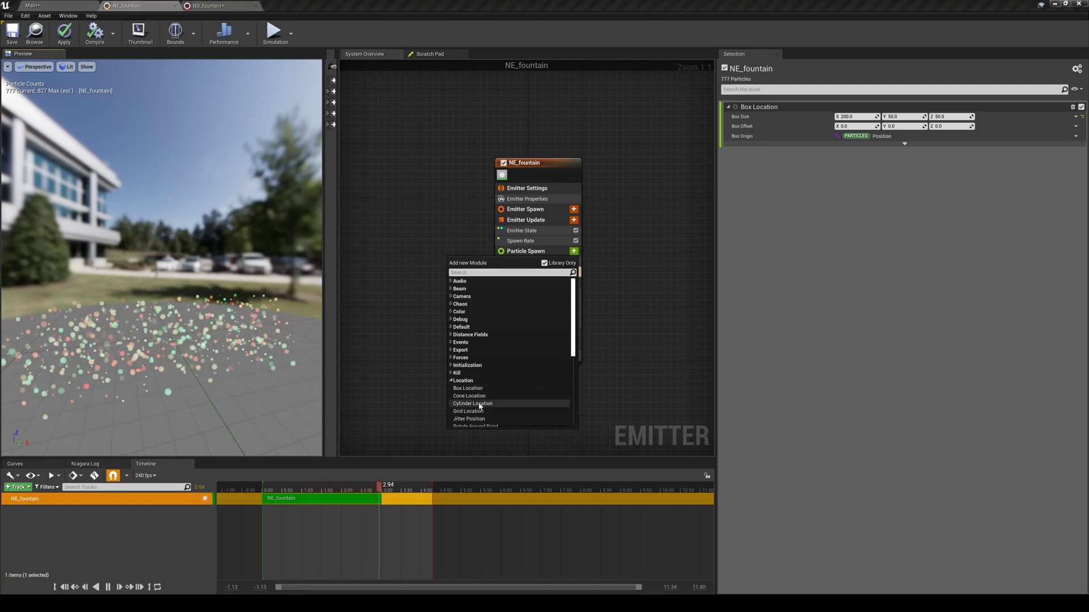
scroll(481, 403, down, 2)
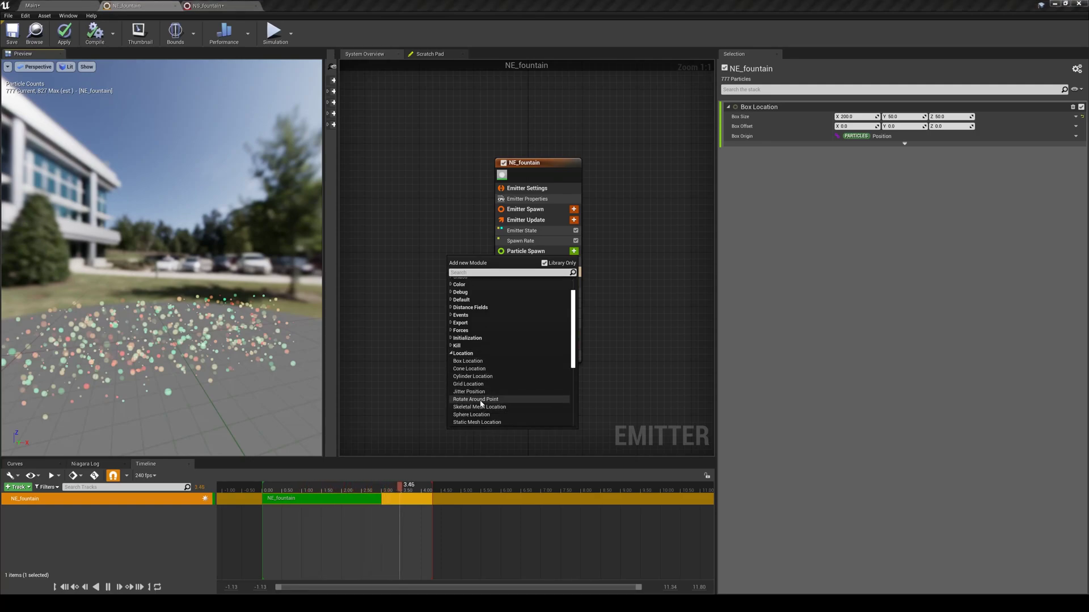
click(469, 369)
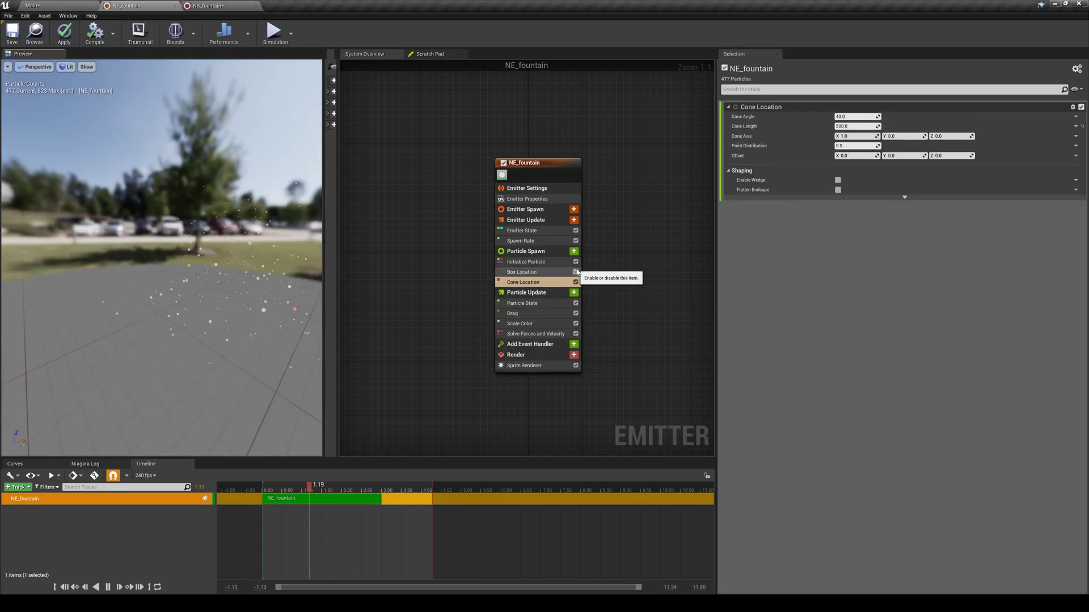
click(577, 273)
Set the Cone Angle to 20 and the Spawn Rate to 5000, and inspect the particle cone from several sides
drag(224, 296, 168, 280)
right_drag(167, 280, 164, 255)
drag(164, 255, 317, 260)
drag(75, 338, 48, 338)
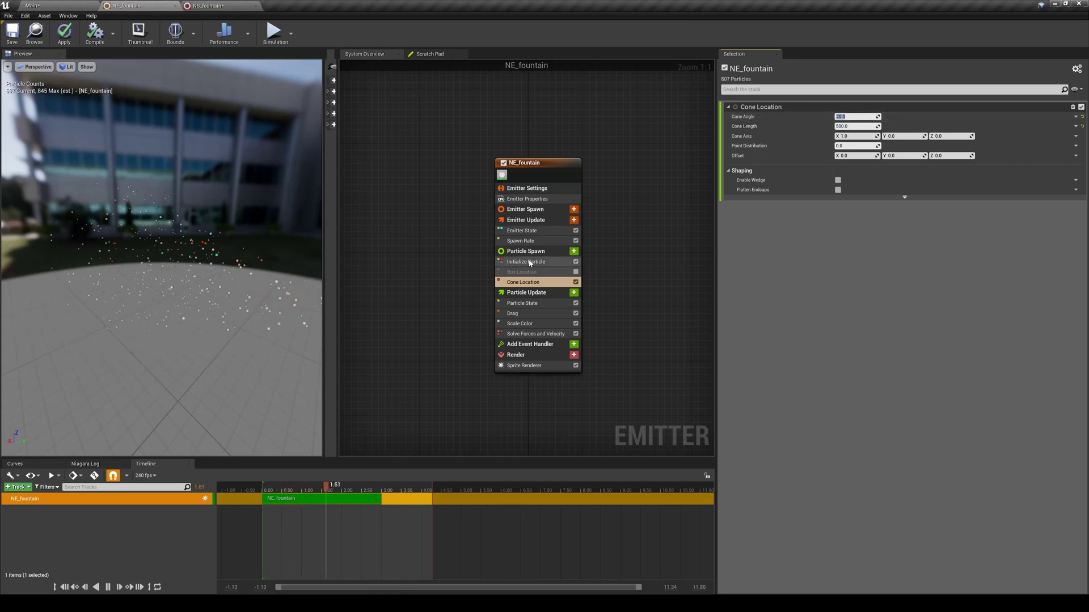
click(520, 241)
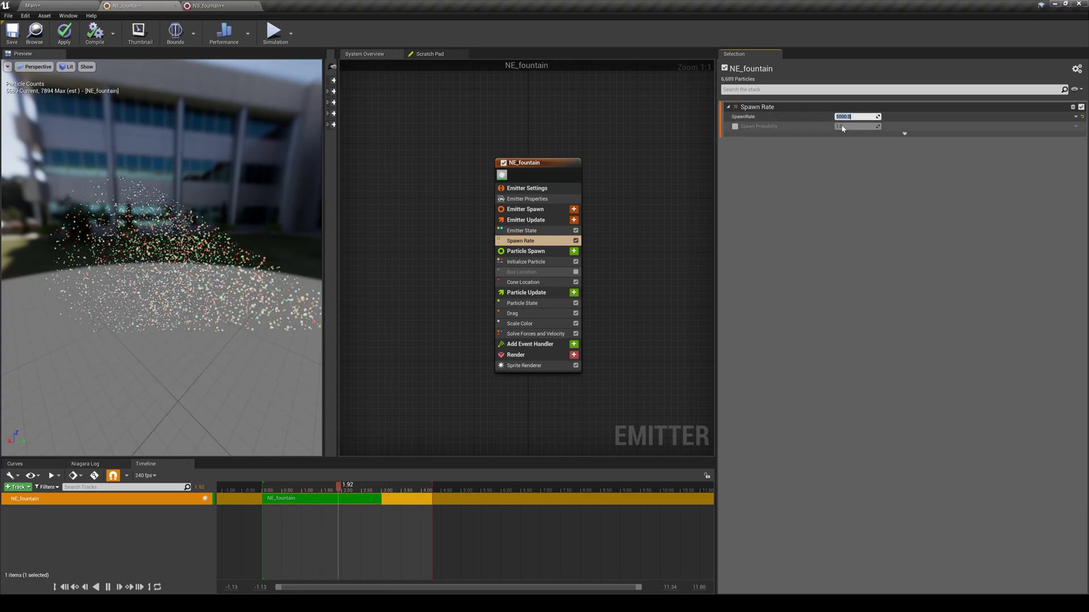
drag(227, 224, 283, 183)
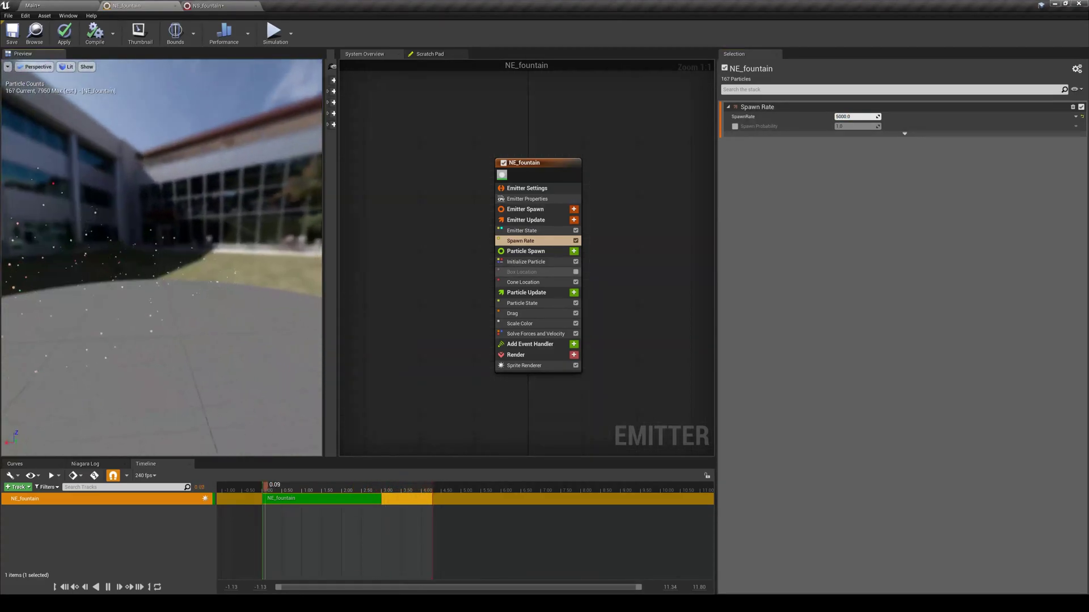
Set the Cone Location's Cone Axis to X 0, Y 0, Z 1 and inspect the cone in the preview
click(525, 282)
click(845, 136)
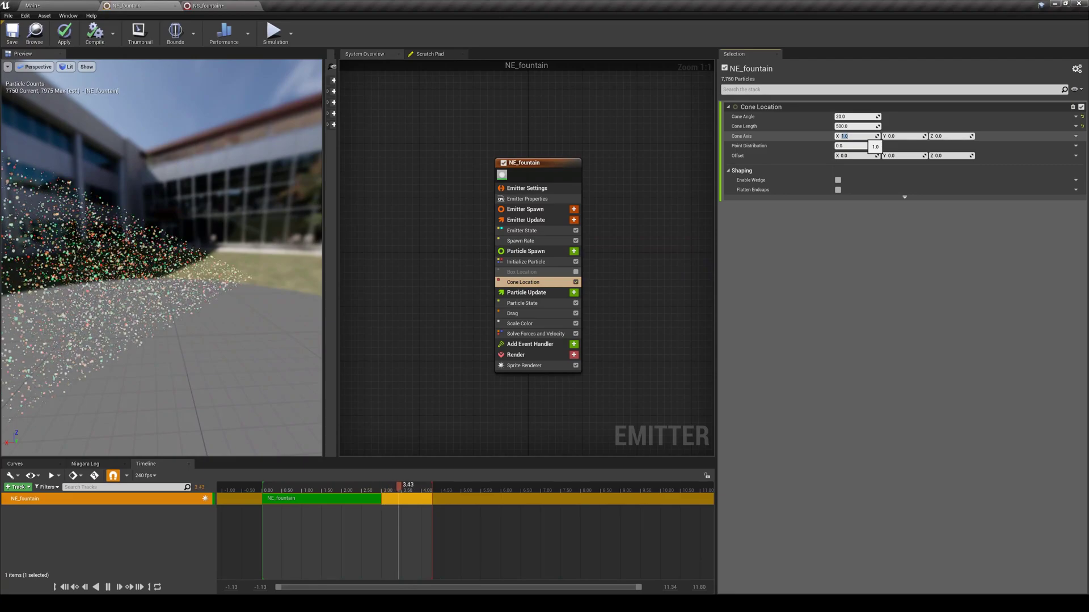
key(Tab)
key(Tab)
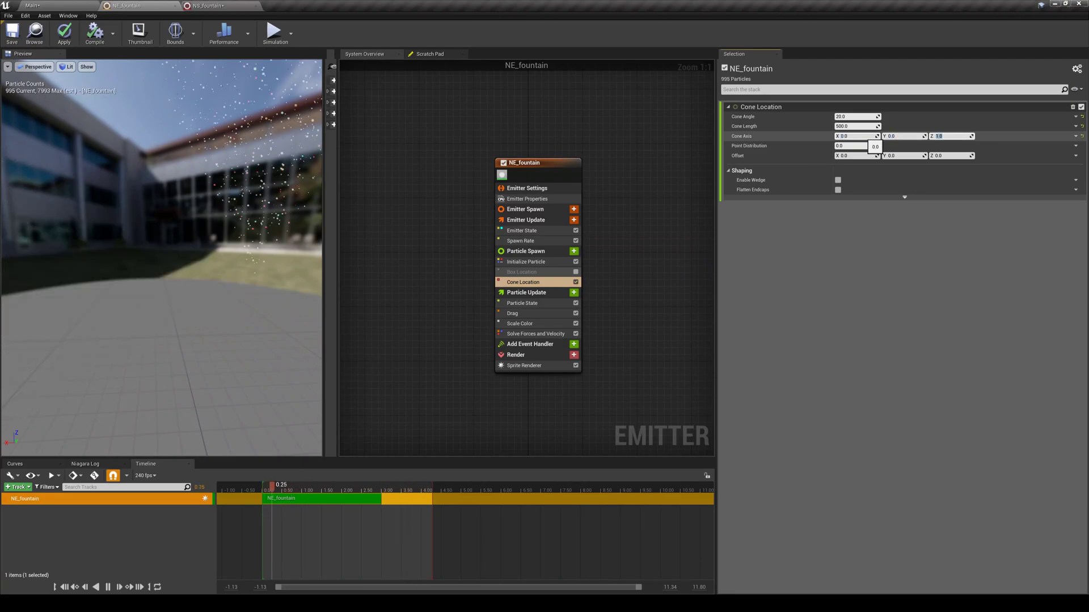
drag(164, 227, 272, 235)
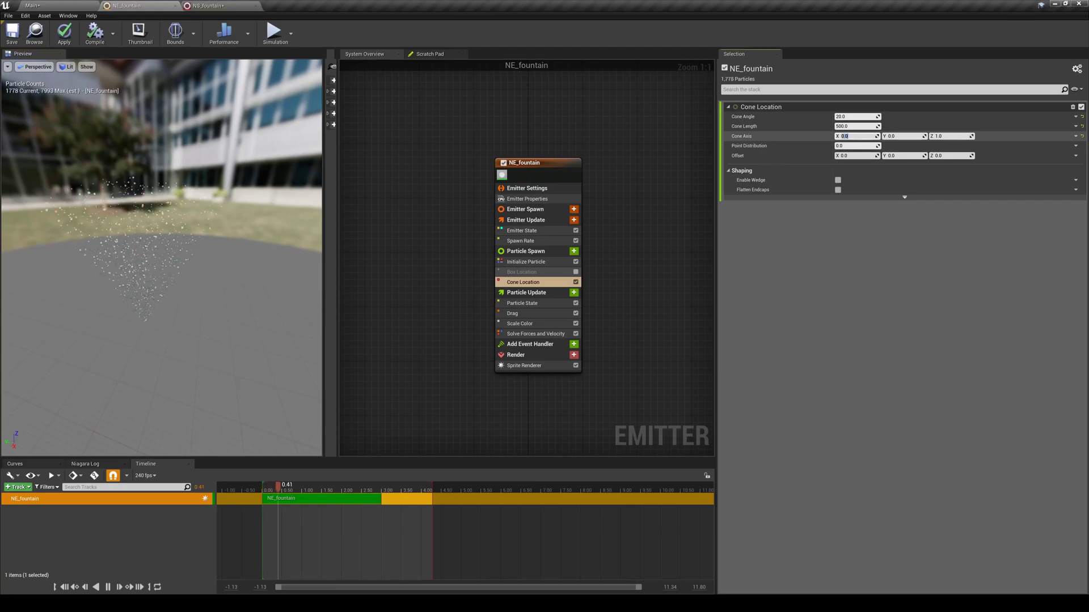
Try a Cone Axis of X 1, Z 1, and set it to X 5, Y 0, Z 5
drag(282, 352, 122, 309)
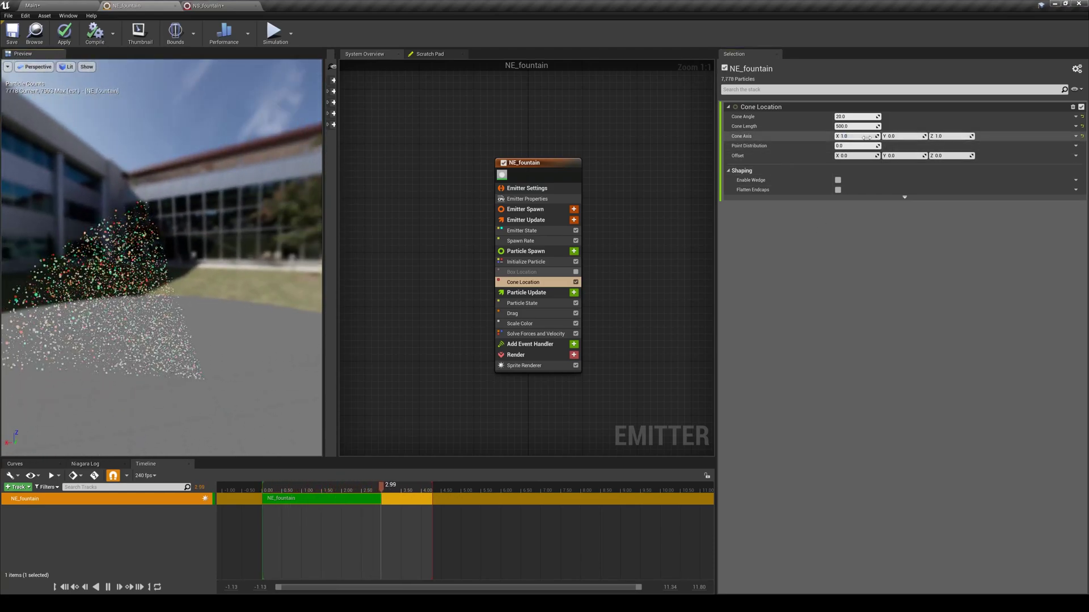
text(5)
key(Tab)
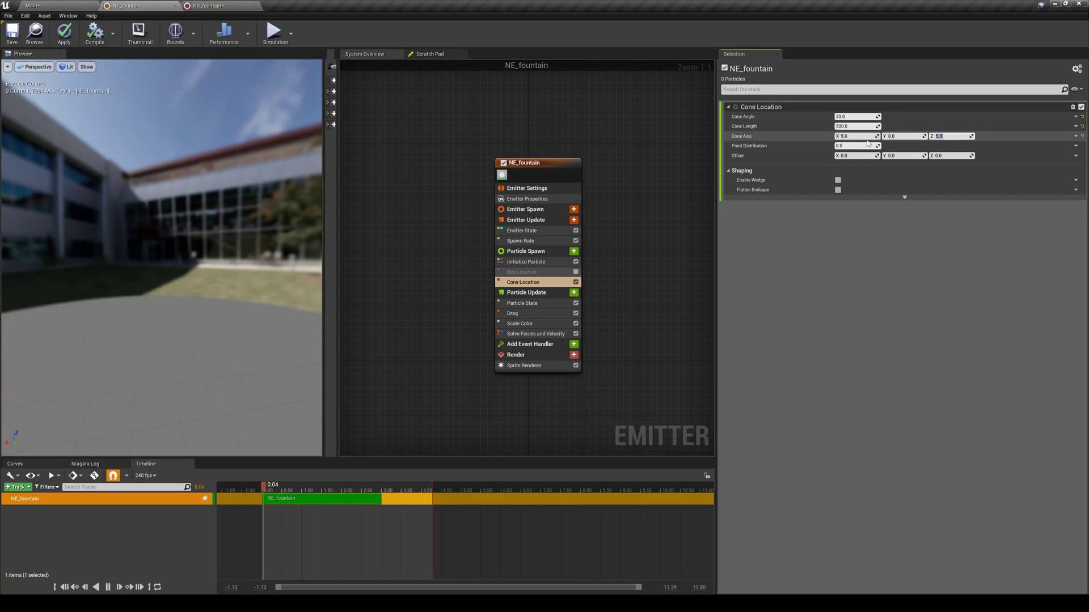
key(Return)
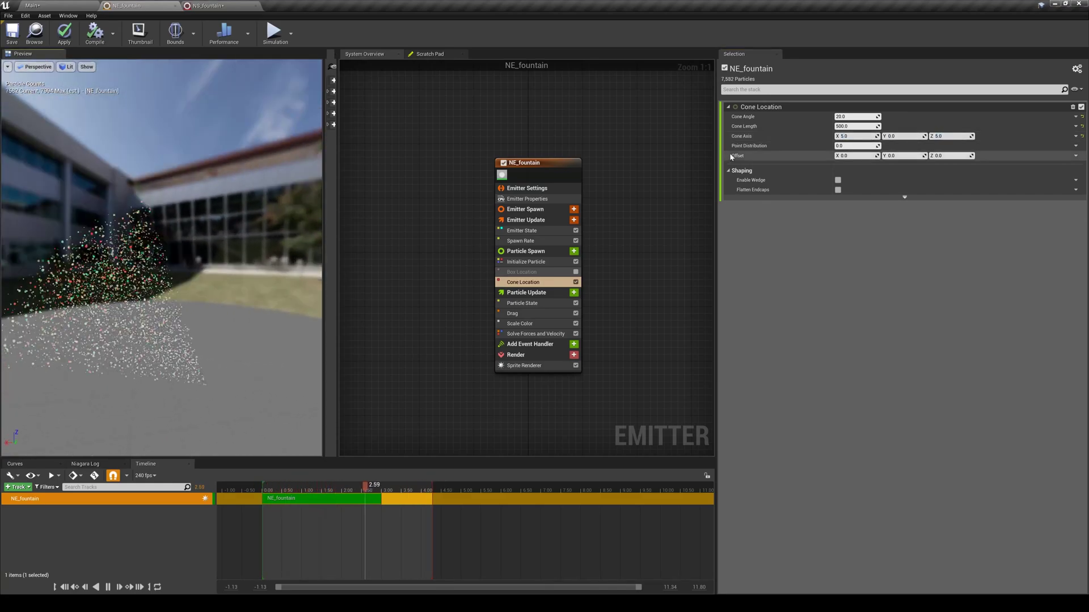
Set the Cone Location's Cone Axis X to 0 and inspect the upright cone in the preview
click(861, 135)
text(0)
key(Return)
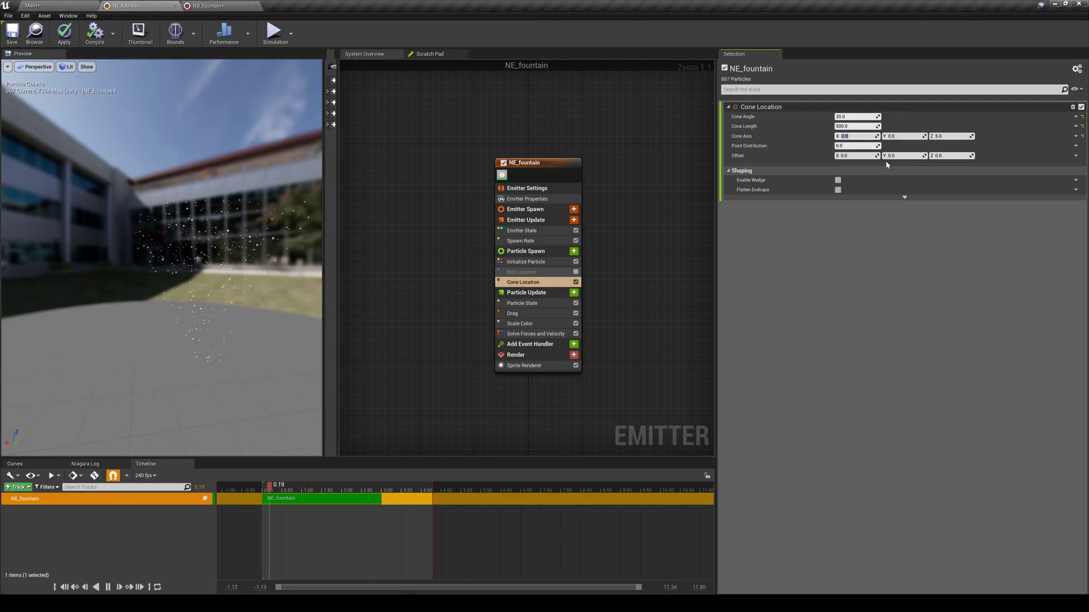
mouse_move(175, 244)
mouse_down()
mouse_move(221, 272)
mouse_move(196, 249)
mouse_up()
Enable the Box Location module alongside Cone Location and inspect the combined particle shape from several sides
click(579, 272)
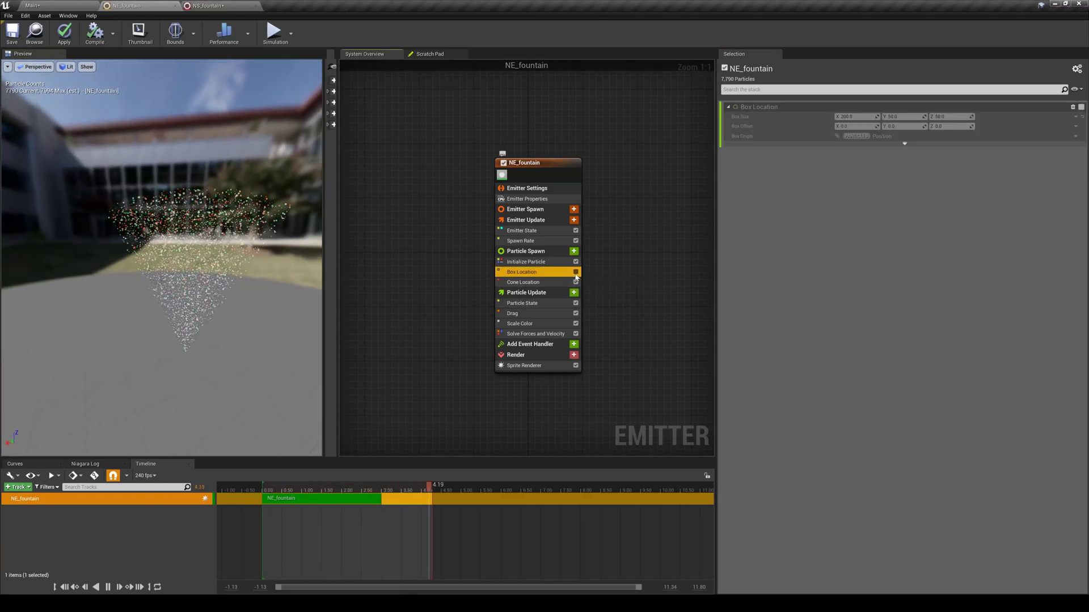
click(577, 272)
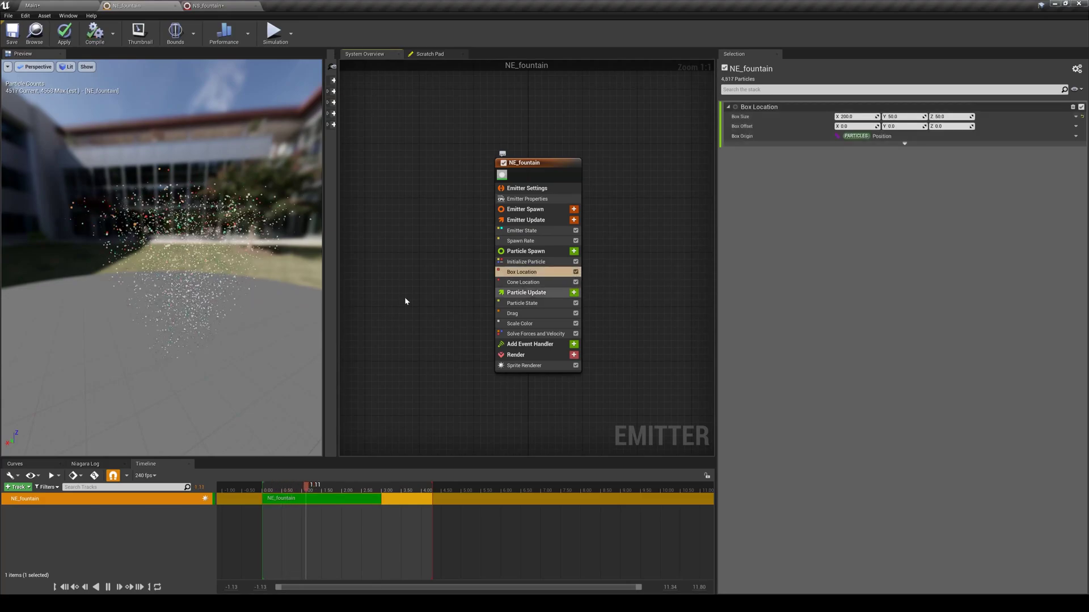
drag(216, 255, 266, 270)
drag(170, 255, 232, 238)
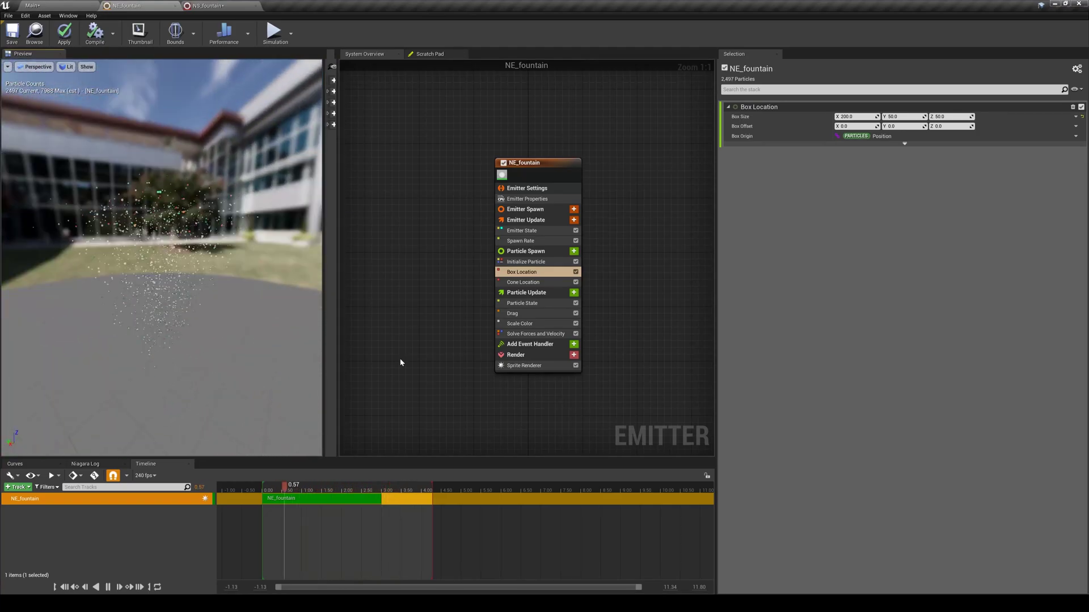
Delete the Box Location module, search the Particle Spawn modules for sphere, and review the remaining Cone Location
click(533, 282)
click(574, 251)
click(452, 313)
click(451, 313)
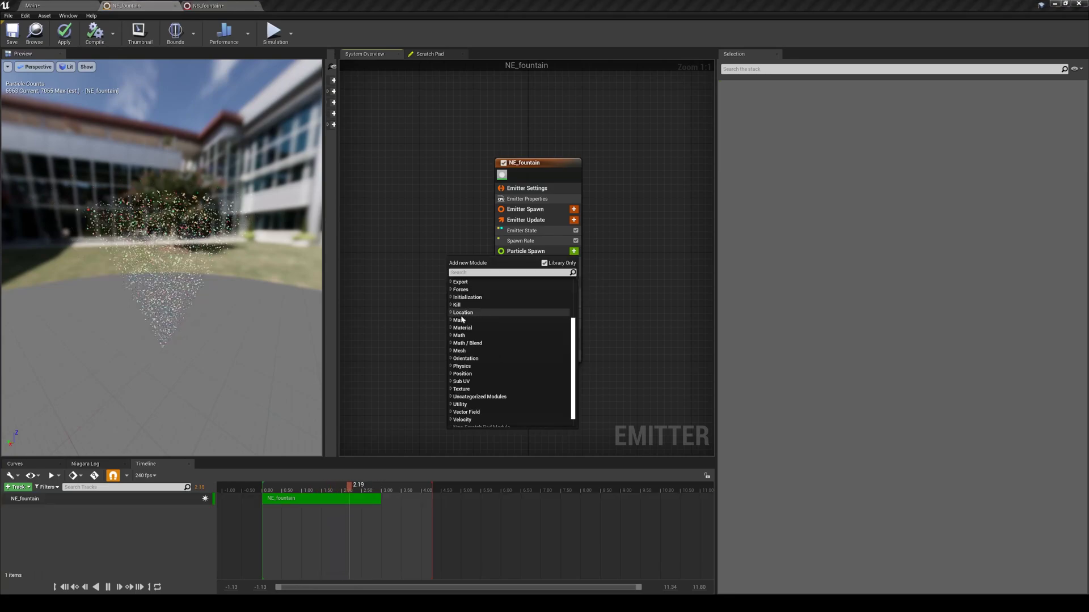
text(sphere)
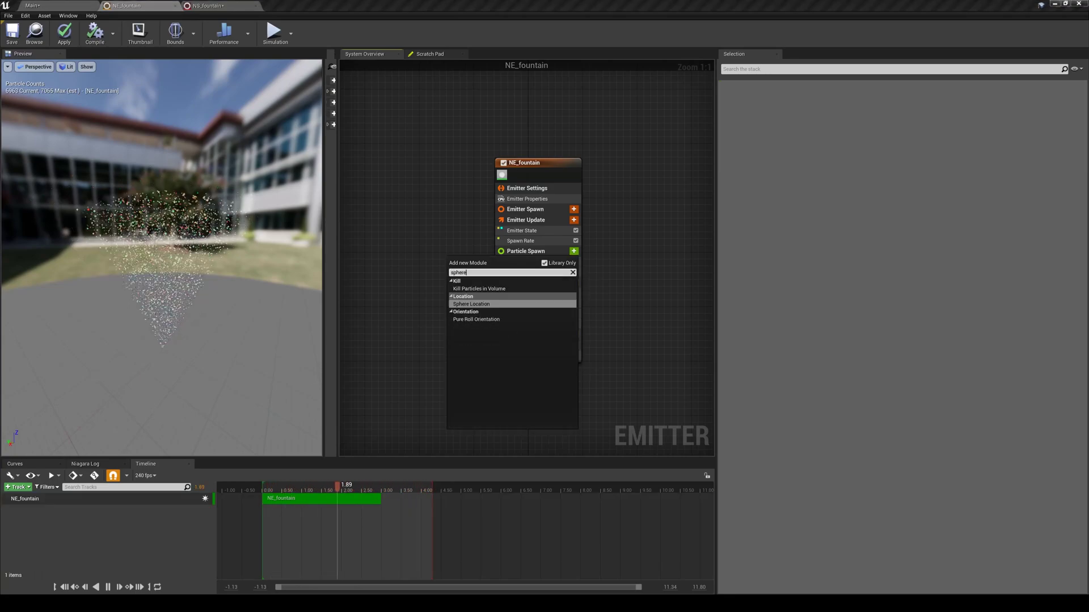
click(418, 302)
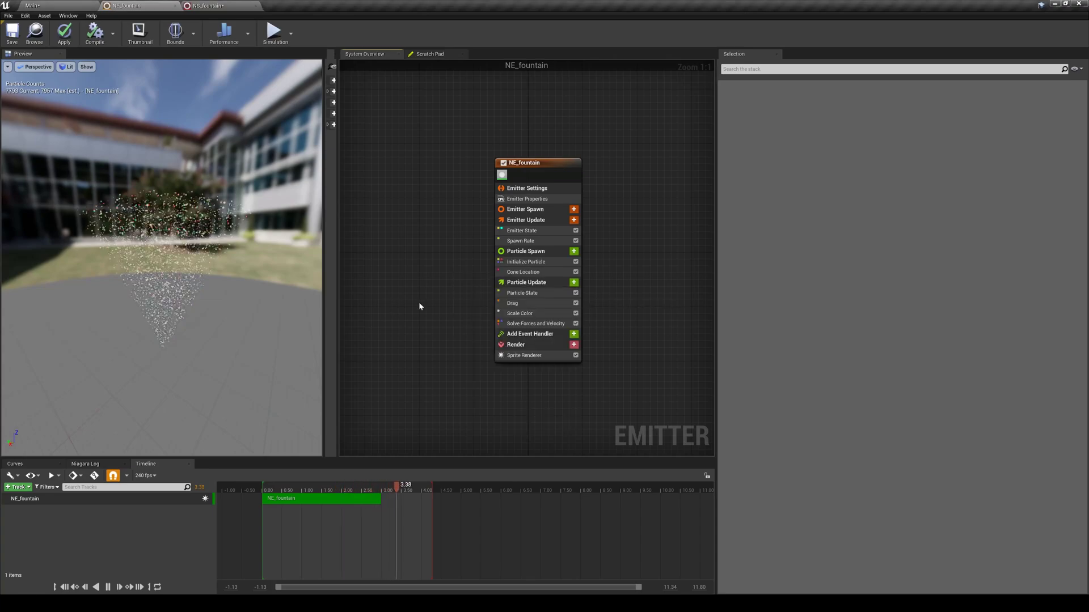
click(564, 271)
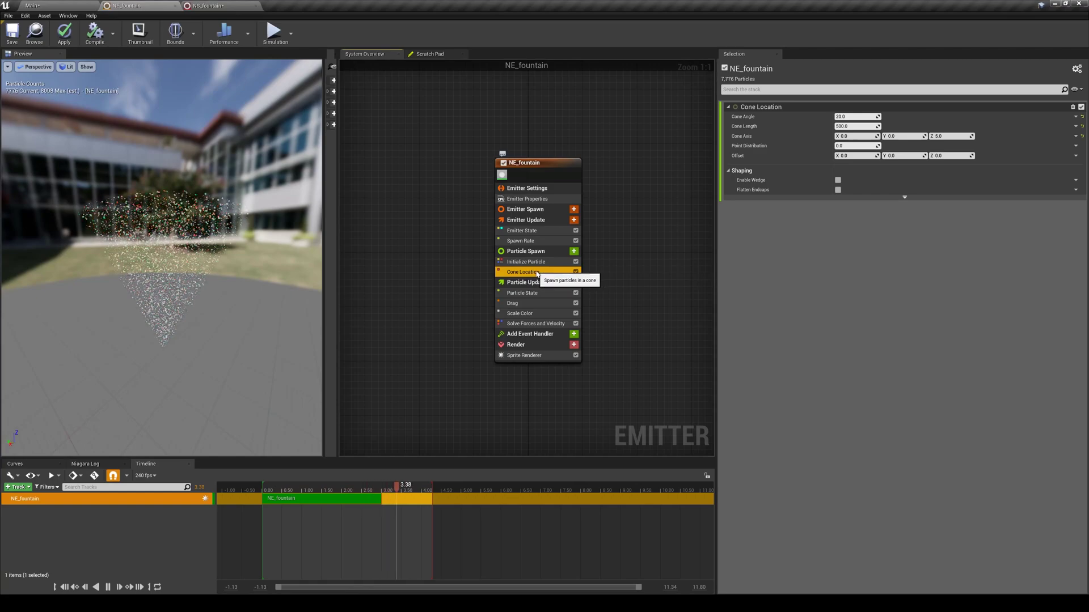
mouse_move(223, 307)
mouse_down()
mouse_move(267, 317)
mouse_move(232, 307)
mouse_move(199, 324)
mouse_move(227, 316)
mouse_up()
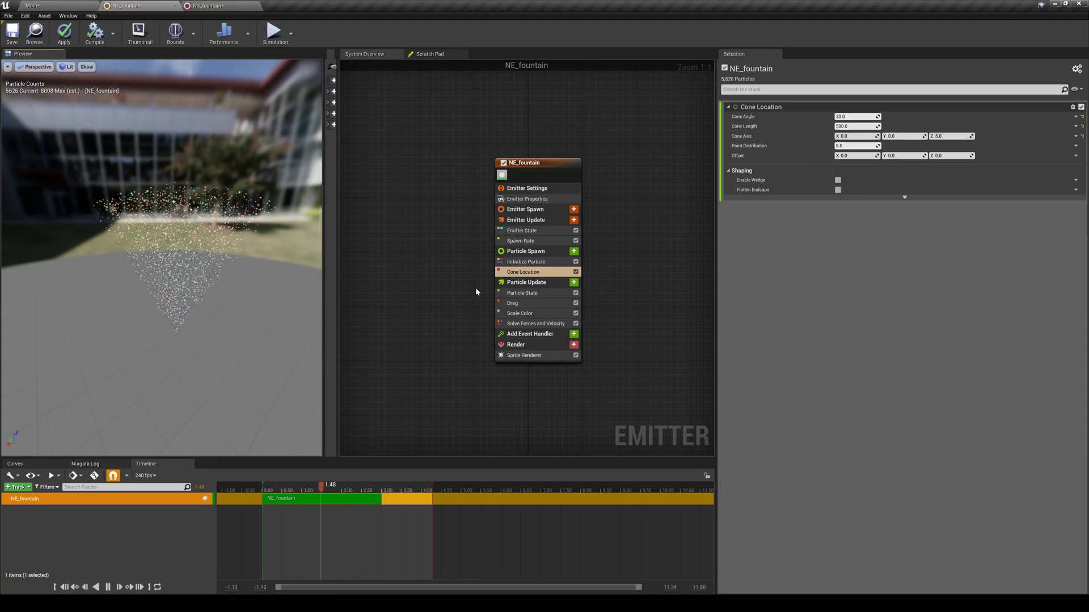
Add a Color module to Particle Spawn and set its color to blue with R 0.115265, G 0.221207, B 1.0
click(554, 263)
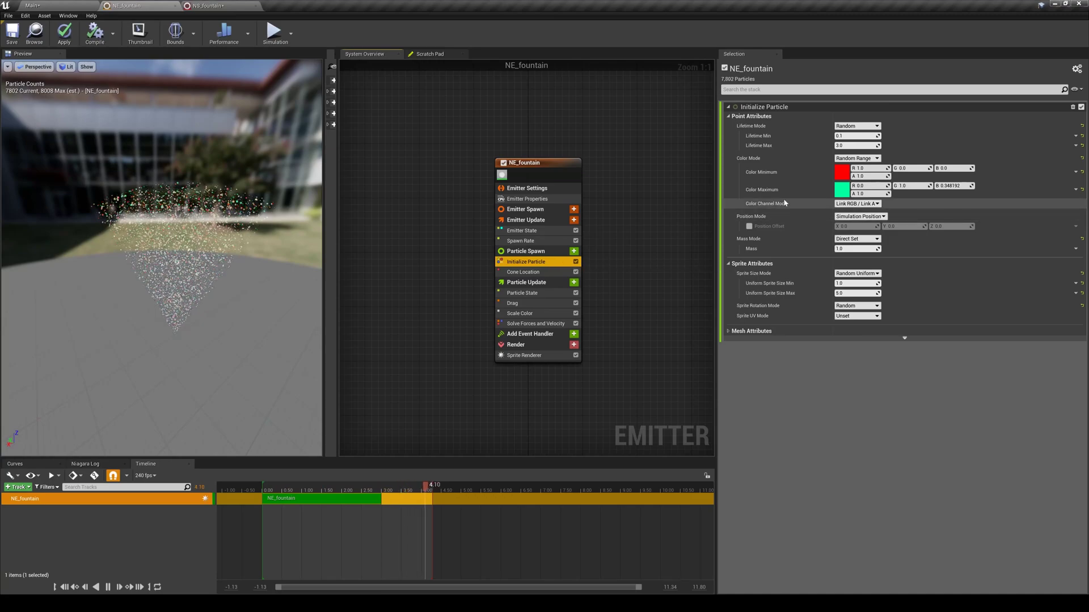
click(573, 251)
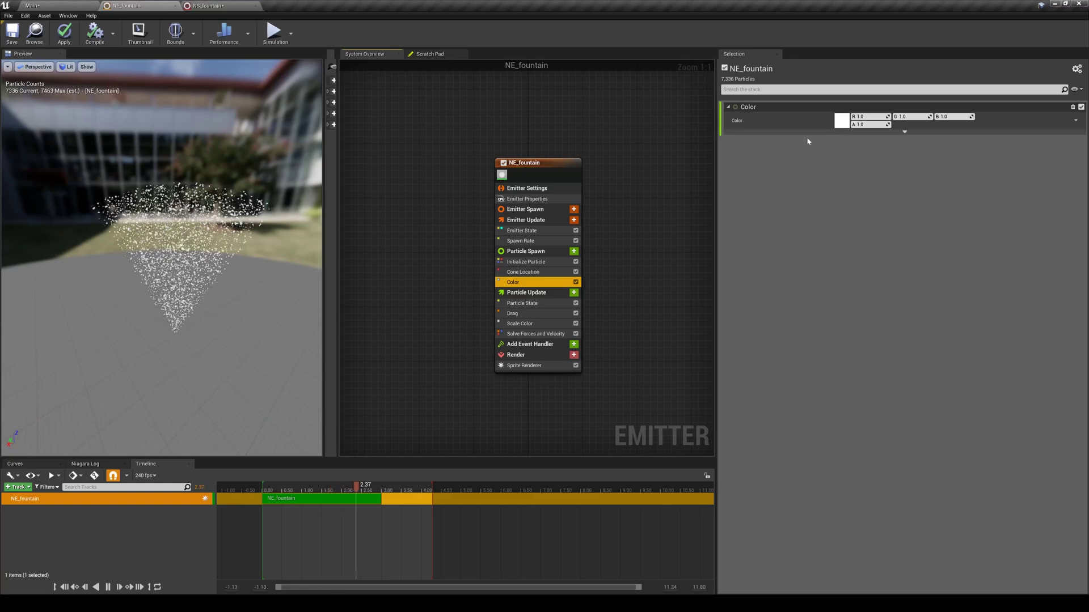
click(539, 261)
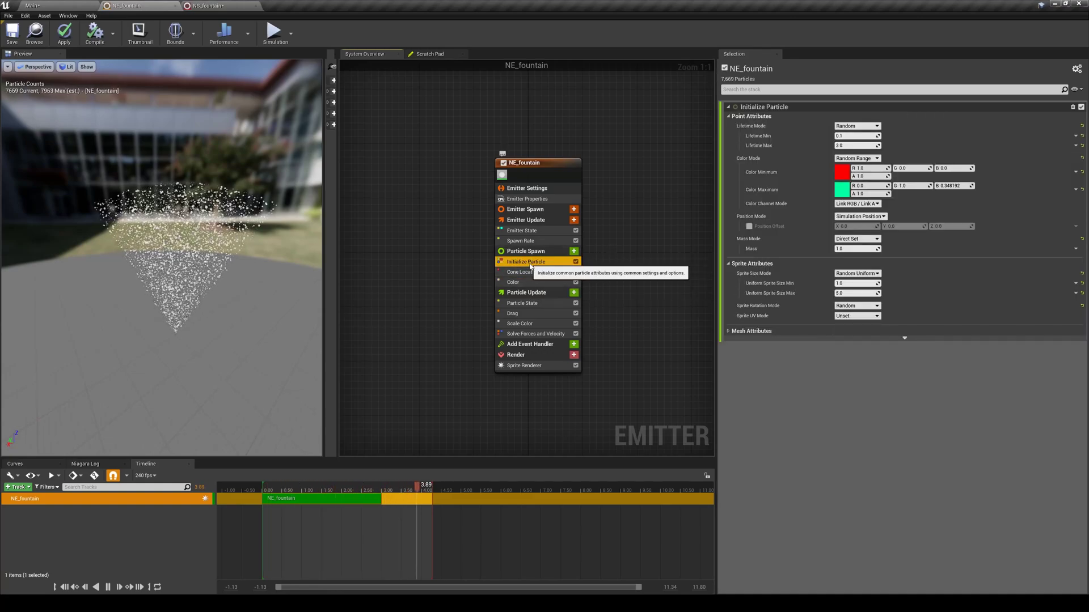
click(518, 282)
click(842, 120)
mouse_move(876, 184)
mouse_down()
mouse_move(859, 171)
mouse_move(877, 166)
mouse_up()
click(976, 330)
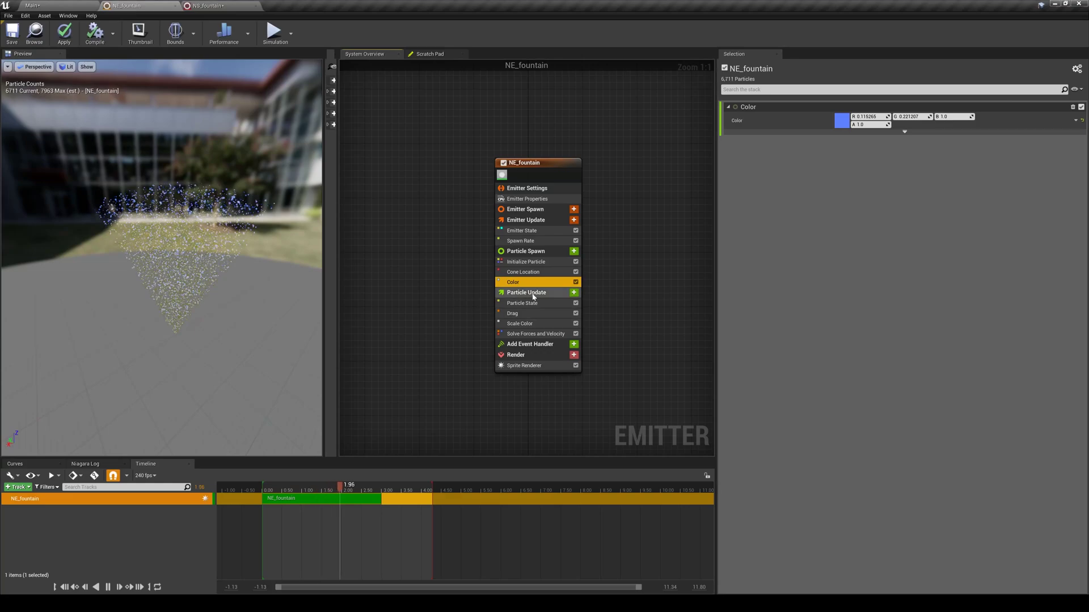
Compare the Initialize Particle color settings with the Color module and examine the particle colors in the preview
click(526, 262)
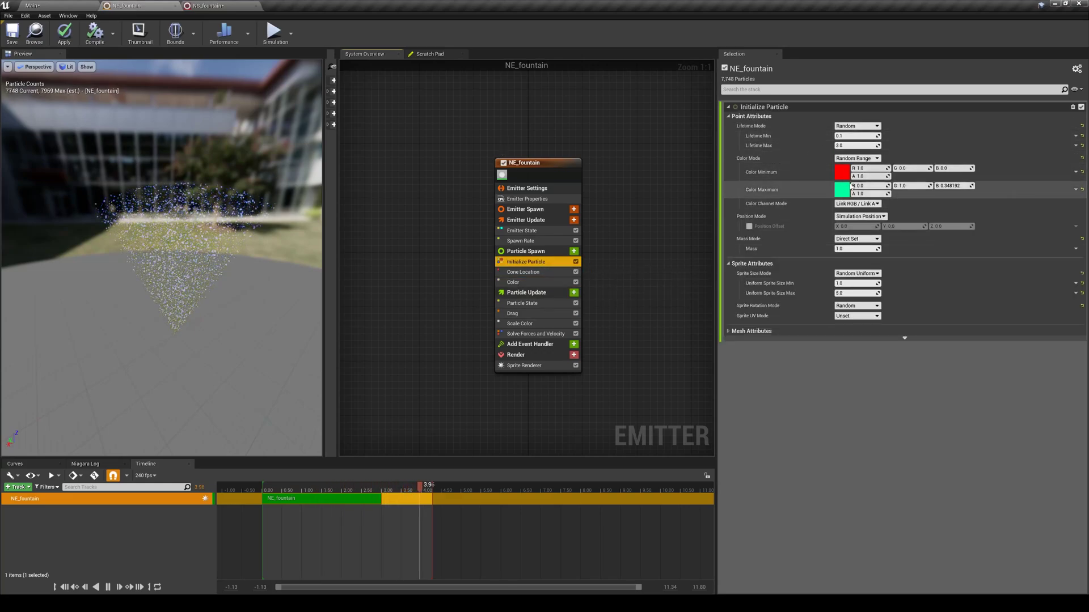
click(525, 283)
drag(170, 255, 136, 258)
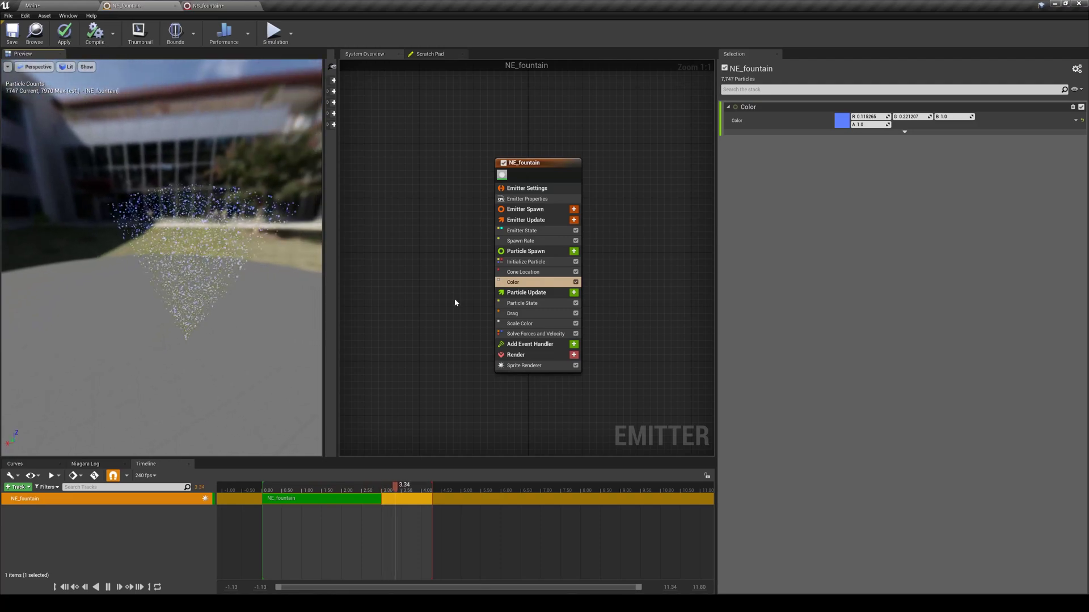
click(533, 262)
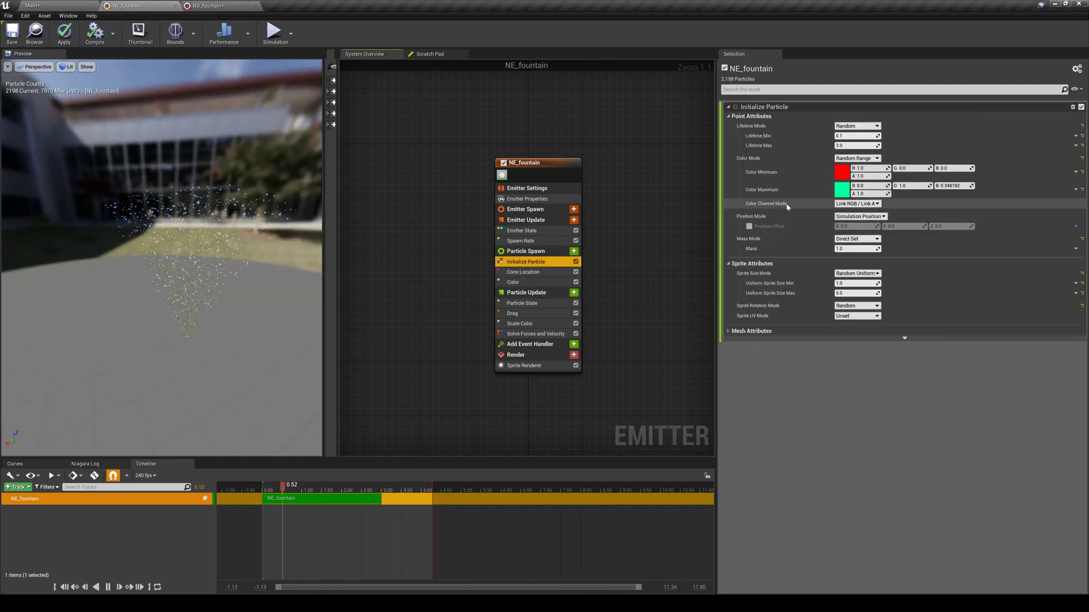
click(541, 282)
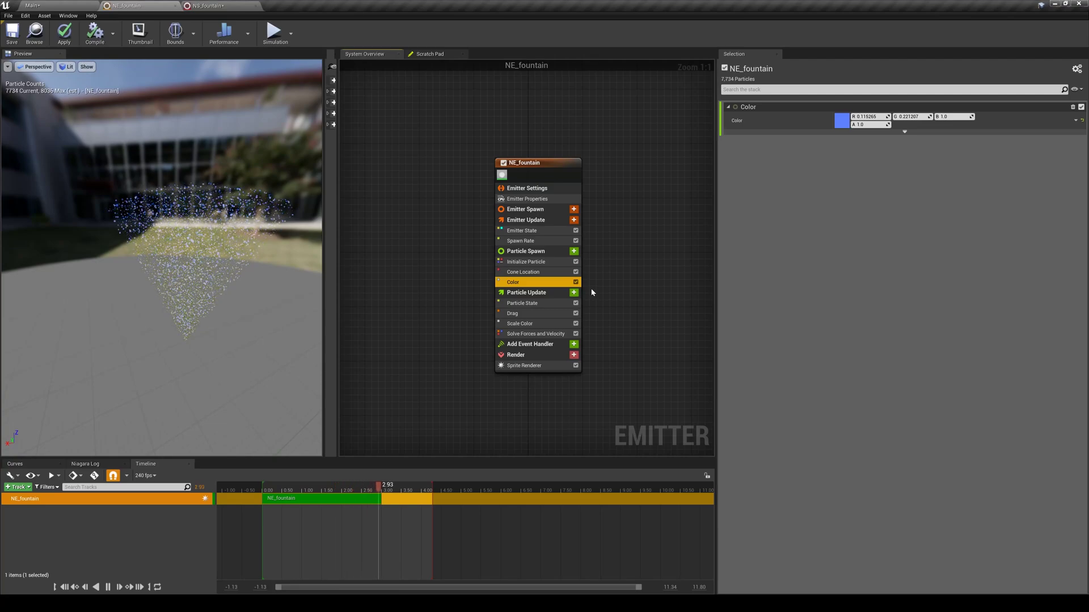
Add a Sphere Location module to Particle Spawn and delete the Cone Location module
click(536, 273)
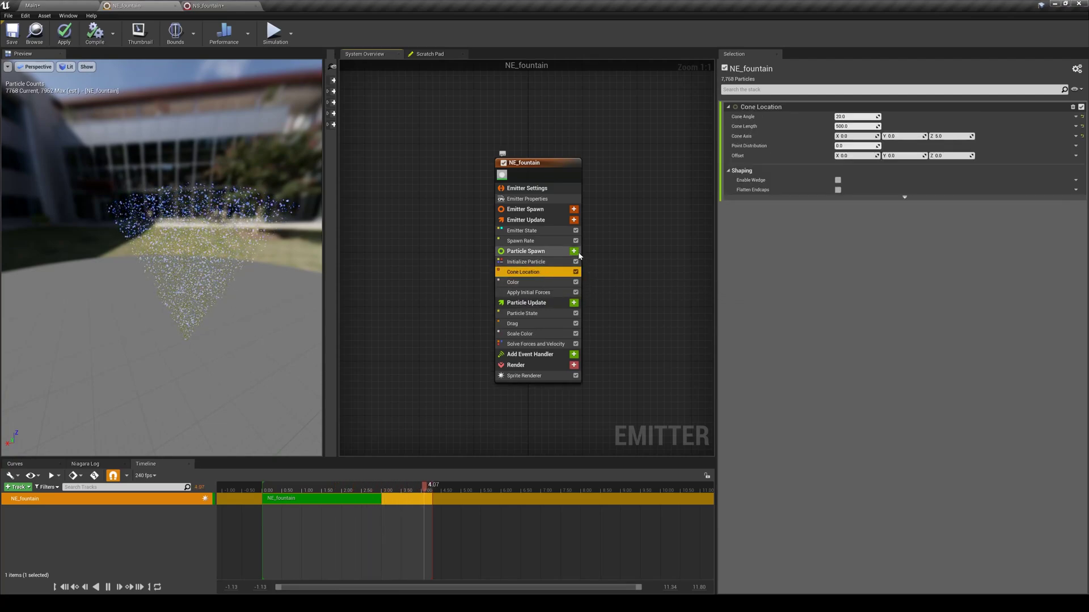
click(574, 251)
text(sphere)
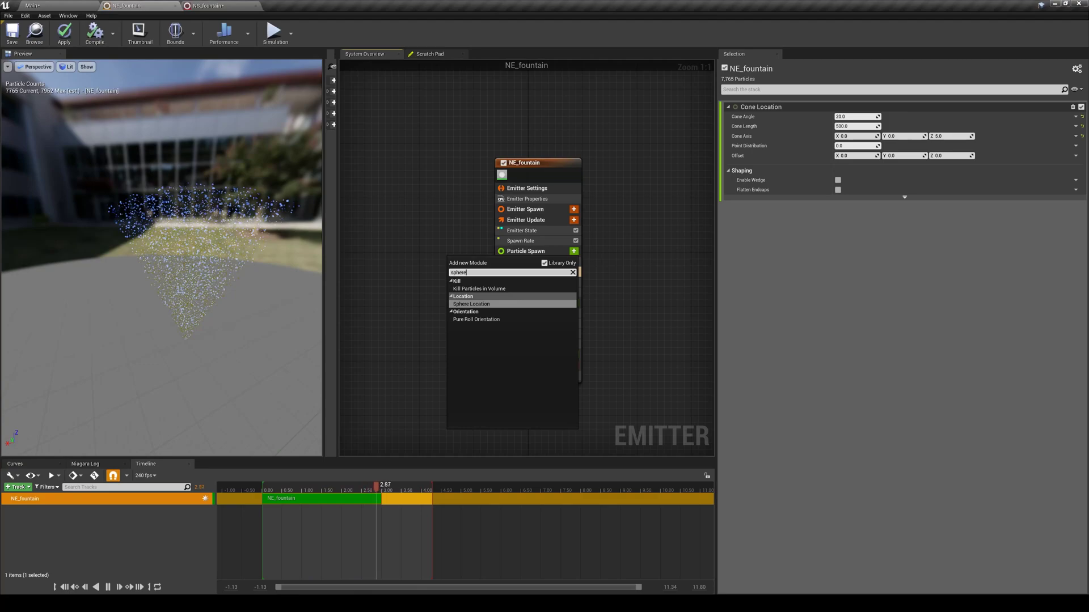
key(Return)
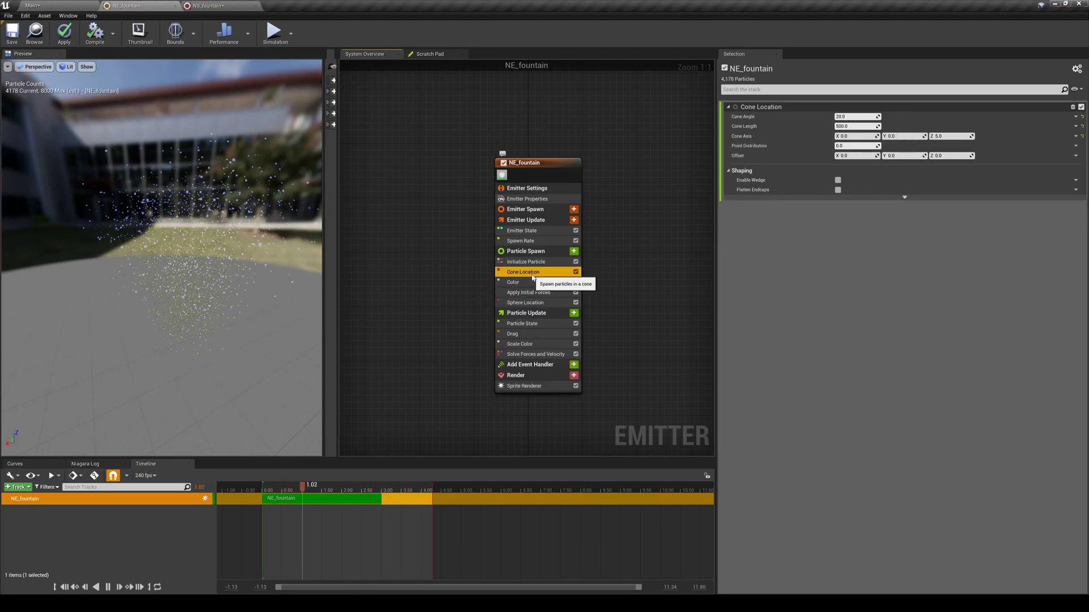
key(Delete)
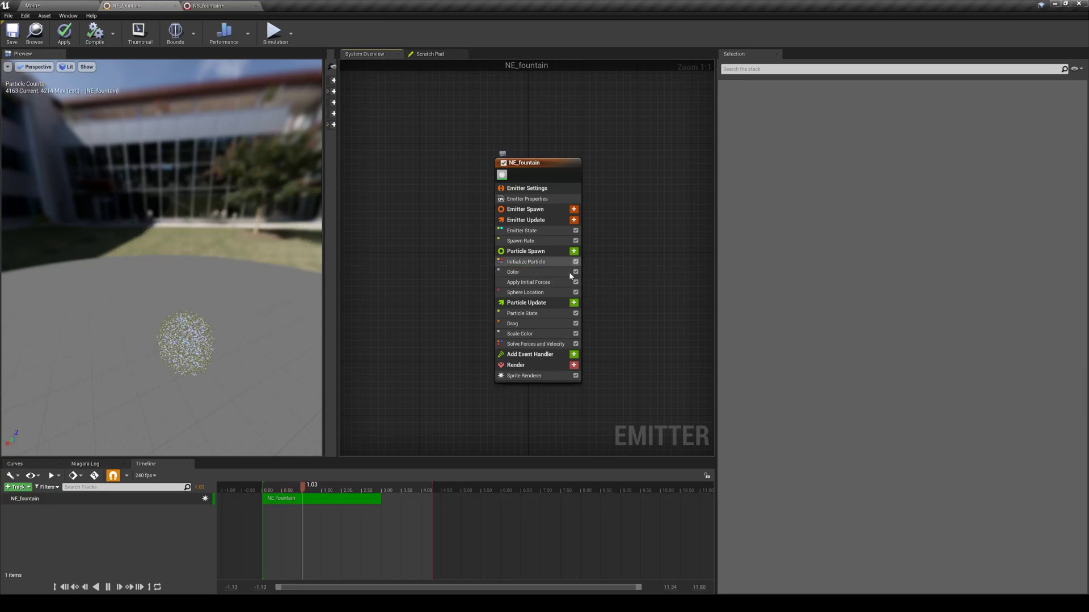
Move the Sphere Location module directly below Initialize Particle and inspect the particle sphere from several distances
click(535, 294)
drag(537, 297, 531, 273)
right_drag(255, 346, 259, 323)
key(w)
key(s)
key(w)
key(s)
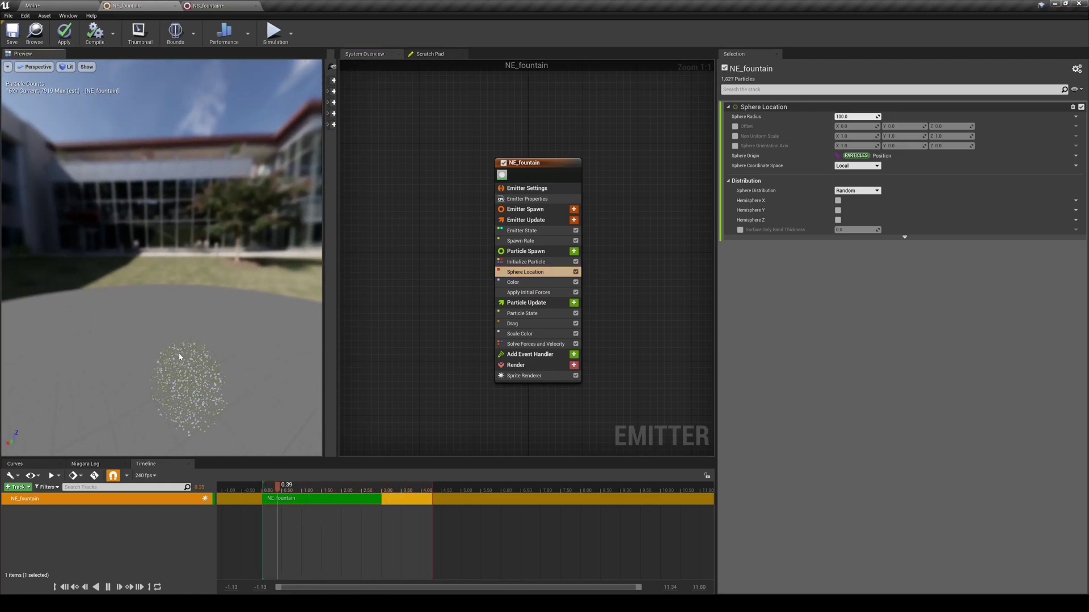
middle_drag(164, 375, 184, 425)
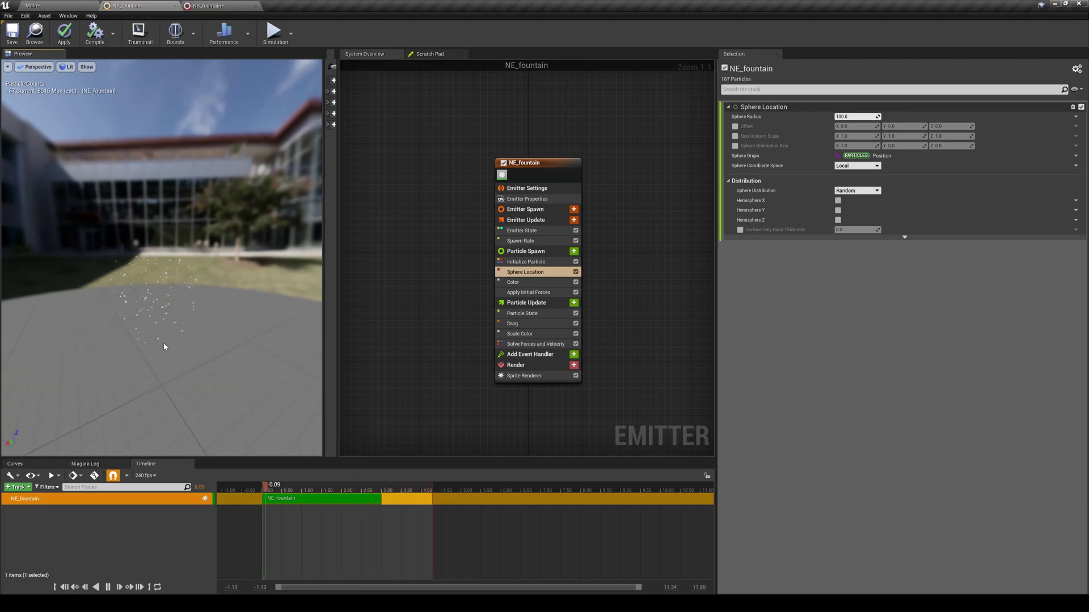
Disable the Color module and remove the Apply Initial Forces module from Particle Spawn
click(562, 283)
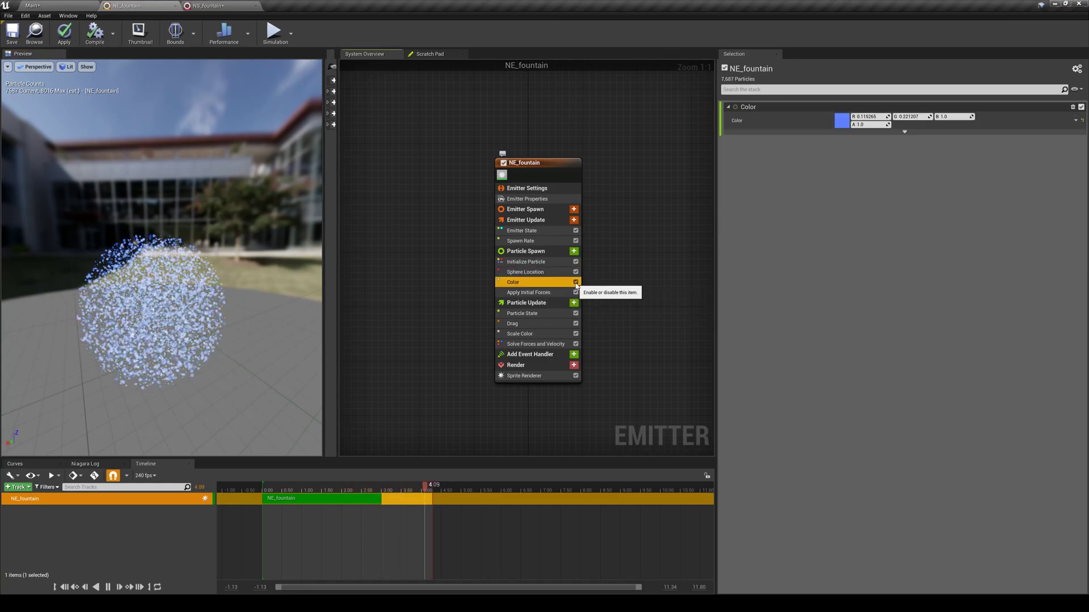
click(575, 282)
mouse_move(123, 328)
mouse_down()
mouse_move(164, 324)
mouse_move(126, 336)
mouse_move(139, 334)
mouse_up()
key(ctrl+z)
Add a Wind Force module to Particle Spawn and fix its unmet dependency by adding the Apply Initial Forces module
click(573, 252)
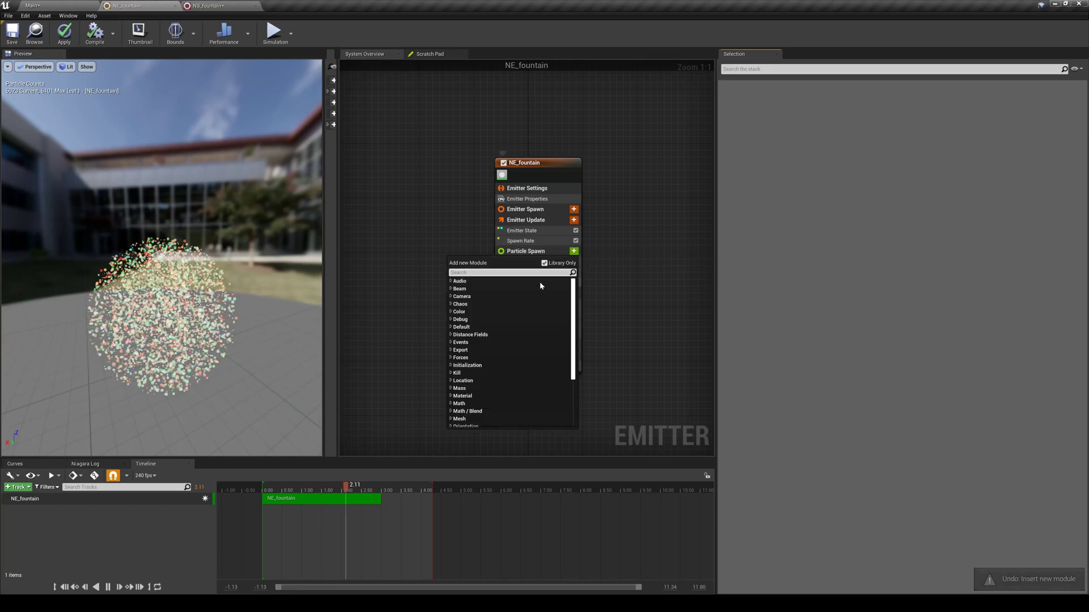
click(460, 358)
scroll(482, 391, down, 3)
click(502, 397)
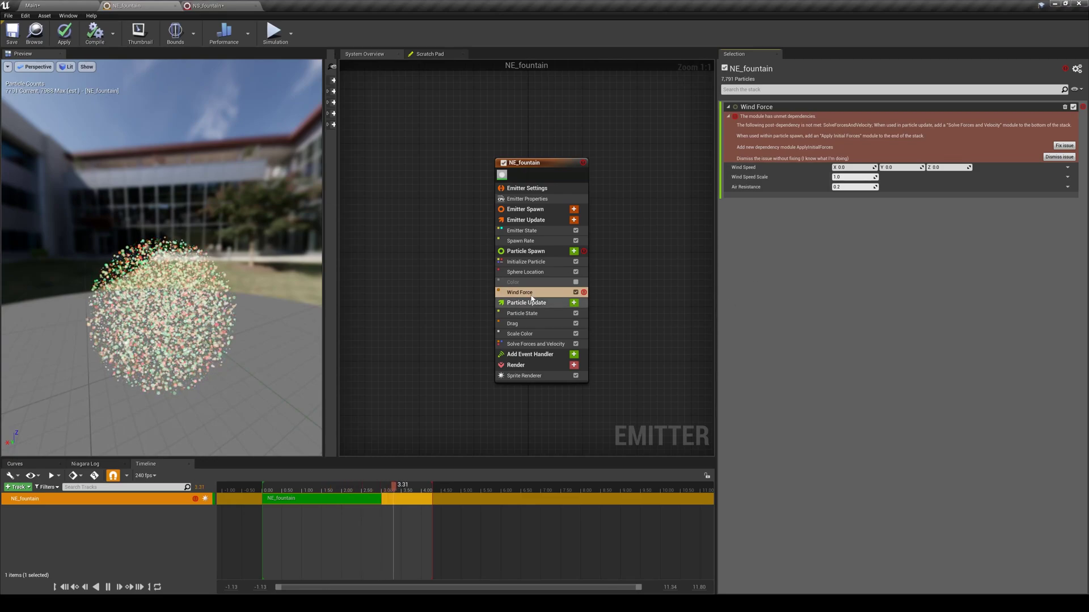
click(1064, 146)
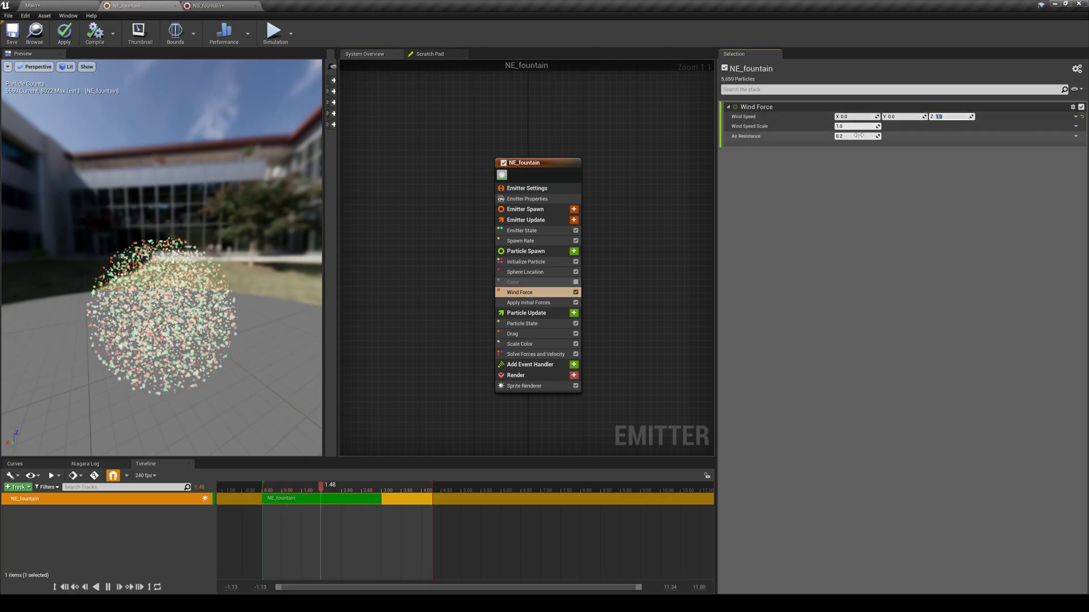
Set the Wind Force's Wind Speed Z to 1.0 and Wind Speed Scale to 50, and inspect the particles
key(Tab)
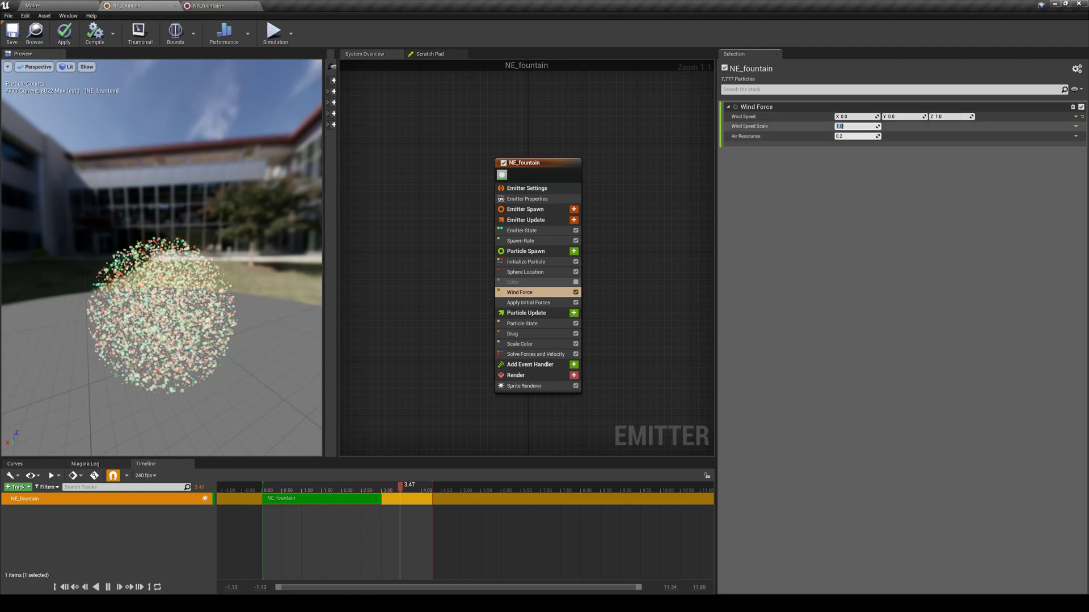
mouse_move(231, 331)
right_down()
mouse_move(275, 331)
mouse_move(182, 327)
mouse_move(262, 325)
mouse_move(227, 325)
mouse_move(242, 325)
right_up()
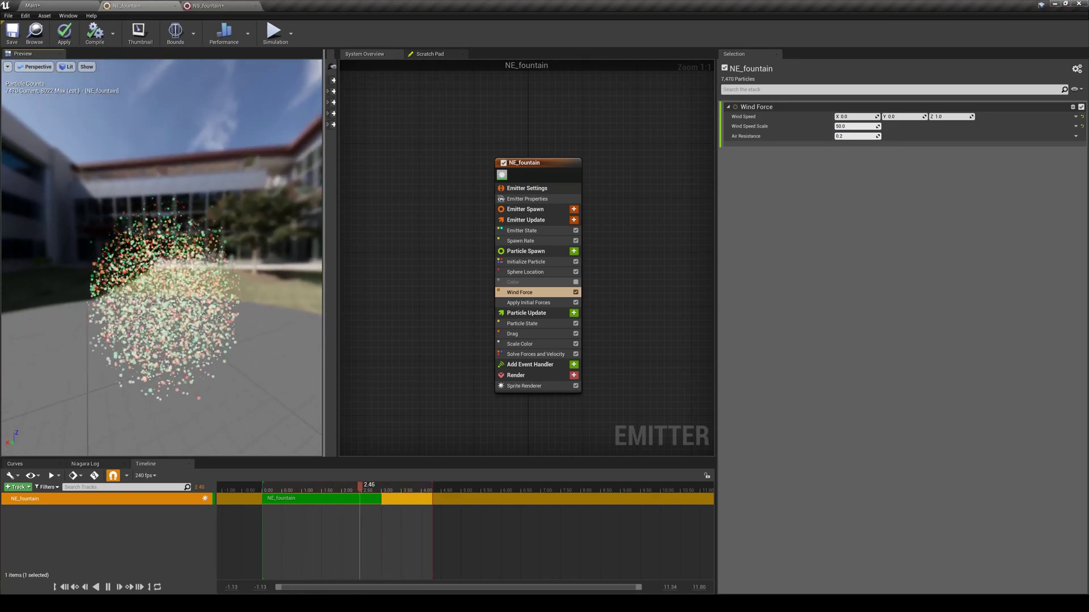
Delete the Wind Force module from Particle Spawn and undo the deletion
click(524, 293)
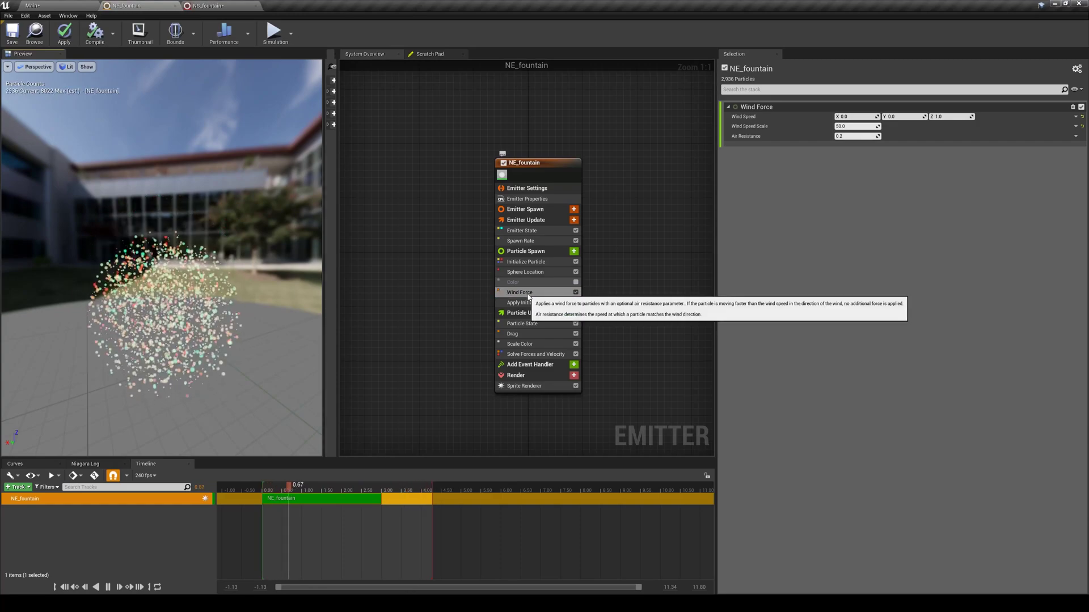
click(525, 291)
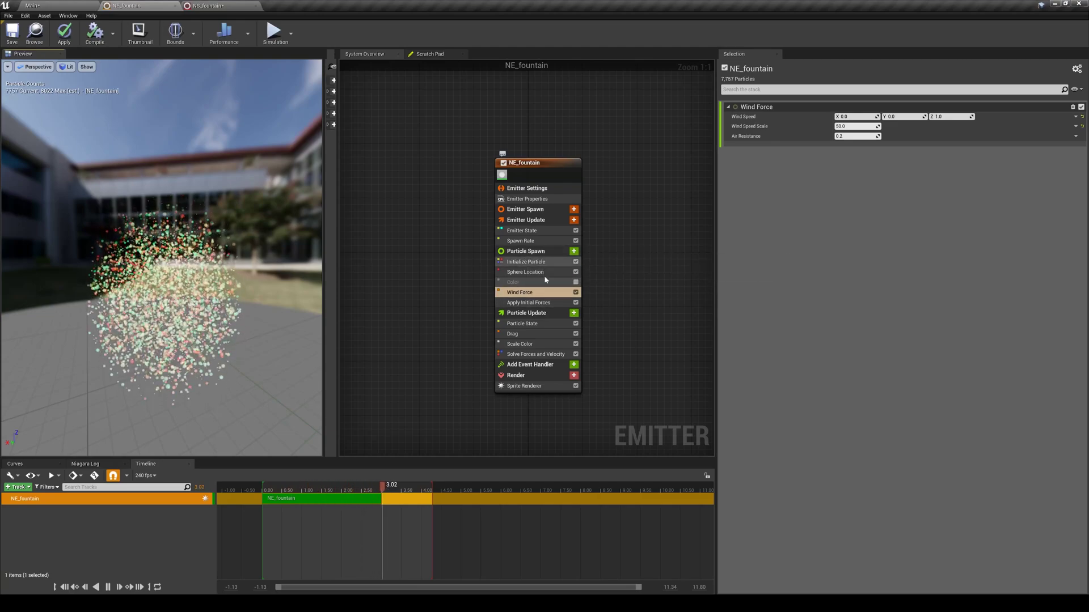
key(ctrl+z)
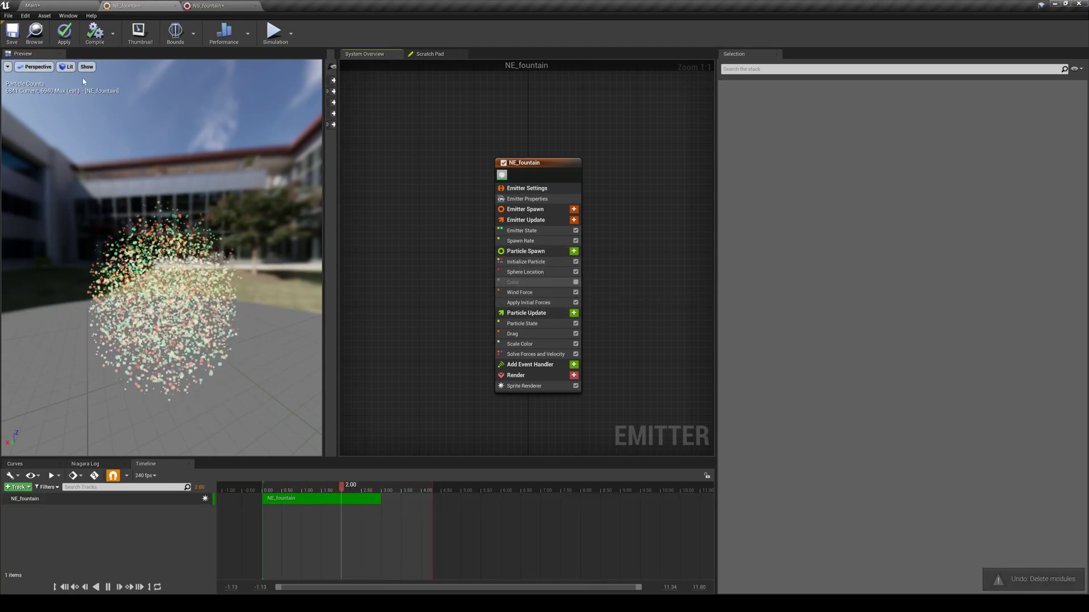
Save the NE_fountain emitter and the NS_fountain system
click(5, 39)
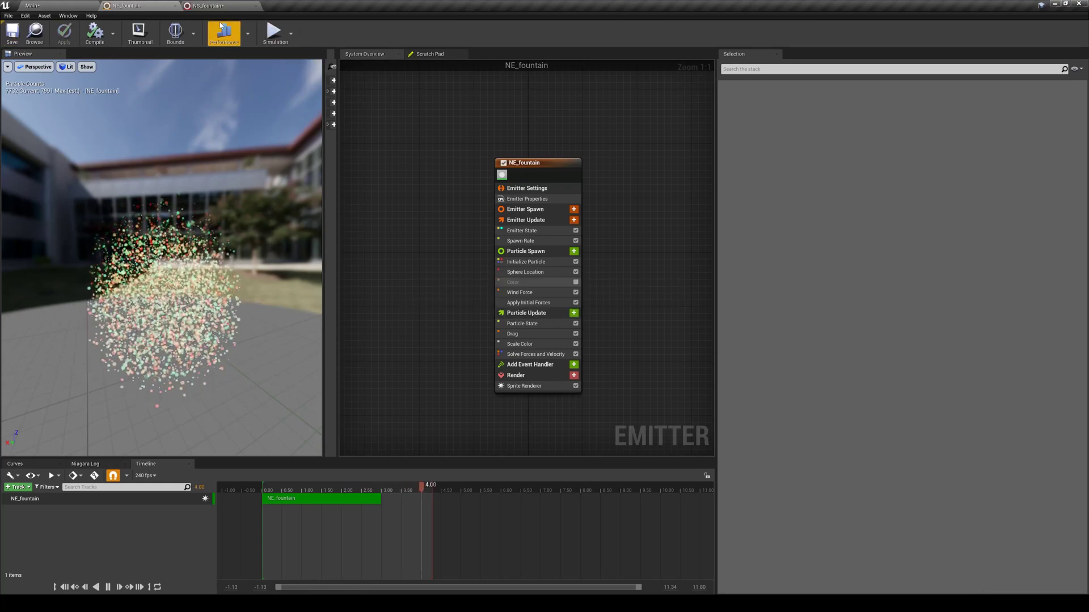
click(224, 7)
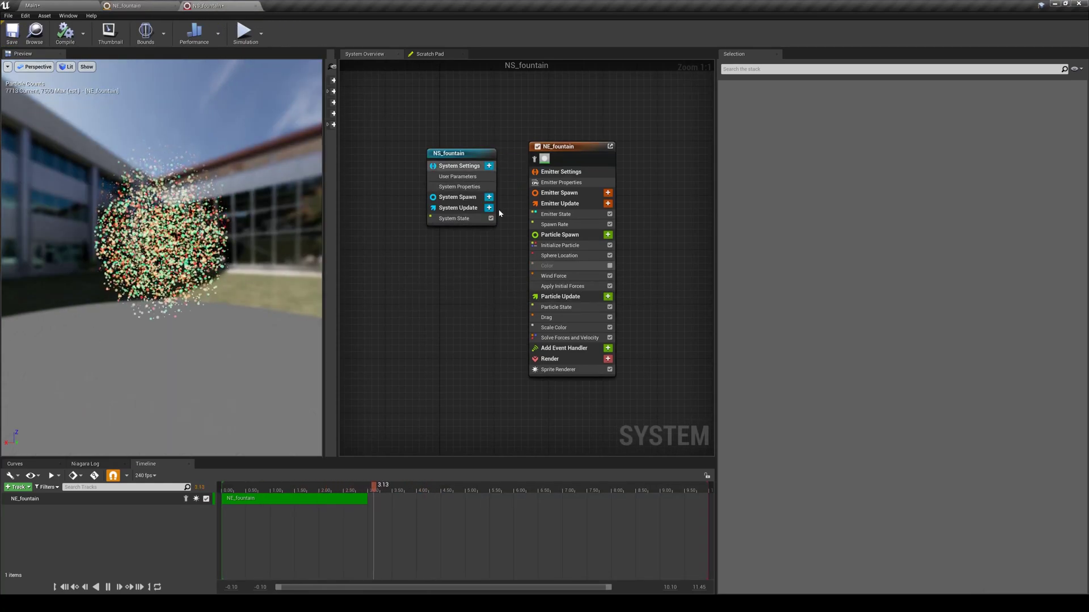
click(5, 39)
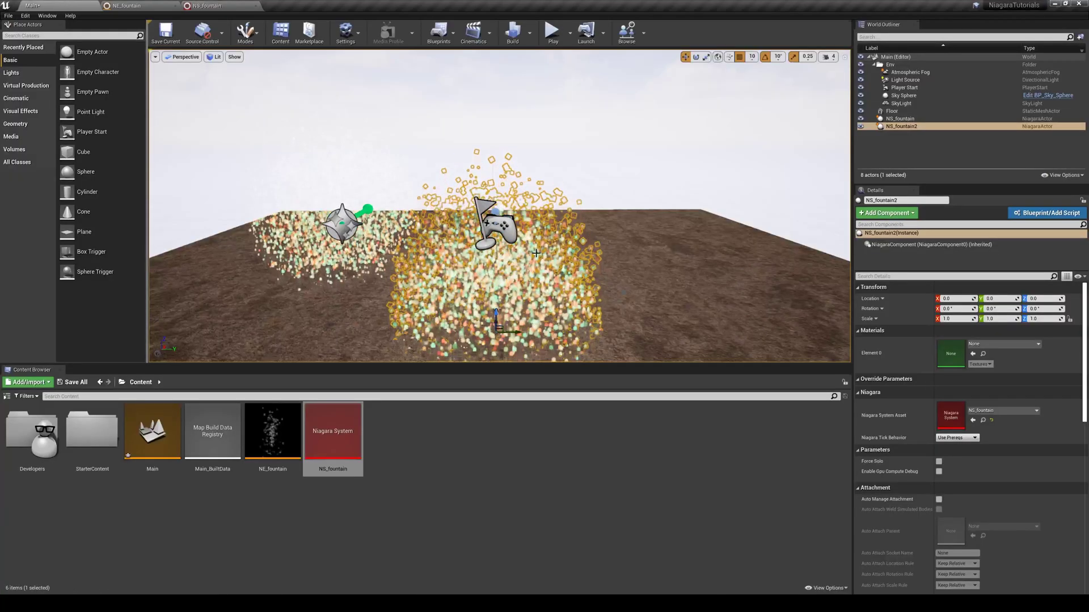
Switch to the Main level and delete the NS_fountain2 actor
mouse_move(536, 253)
right_down()
mouse_move(557, 255)
mouse_move(524, 253)
mouse_move(534, 253)
right_up()
key(s)
click(447, 148)
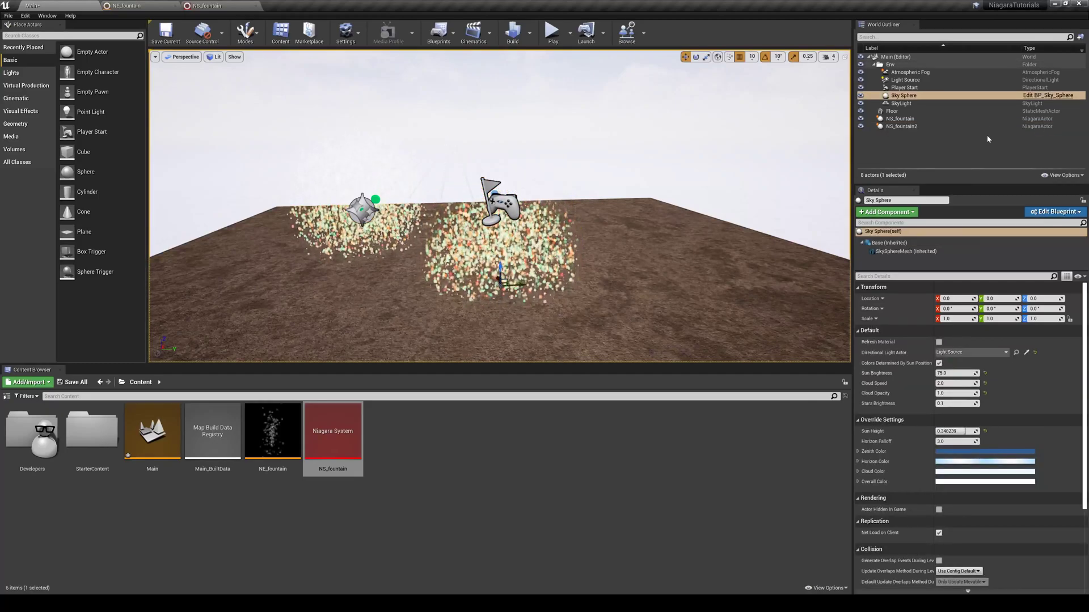
click(907, 127)
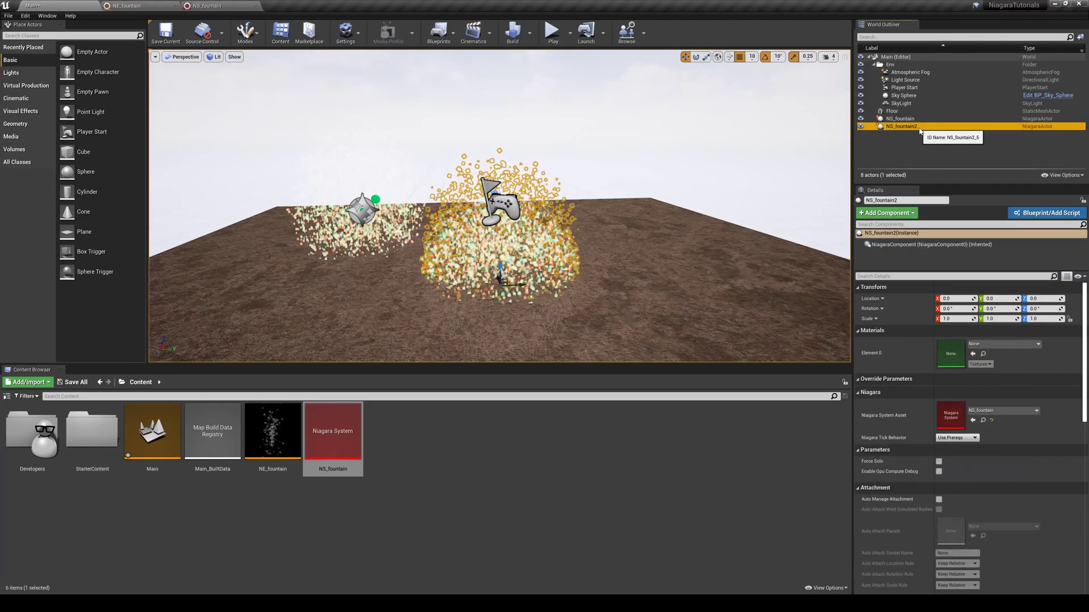
key(Delete)
Reset the remaining NS_fountain actor's location to 0, 0, 0 in the level
click(906, 119)
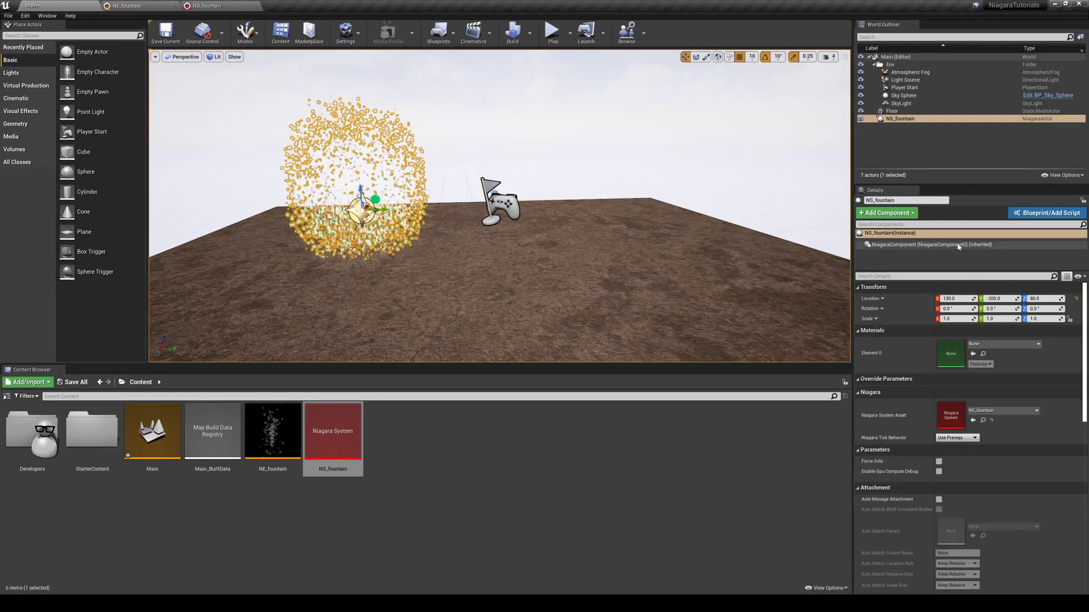
click(1070, 299)
right_drag(469, 325, 498, 325)
drag(421, 262, 420, 200)
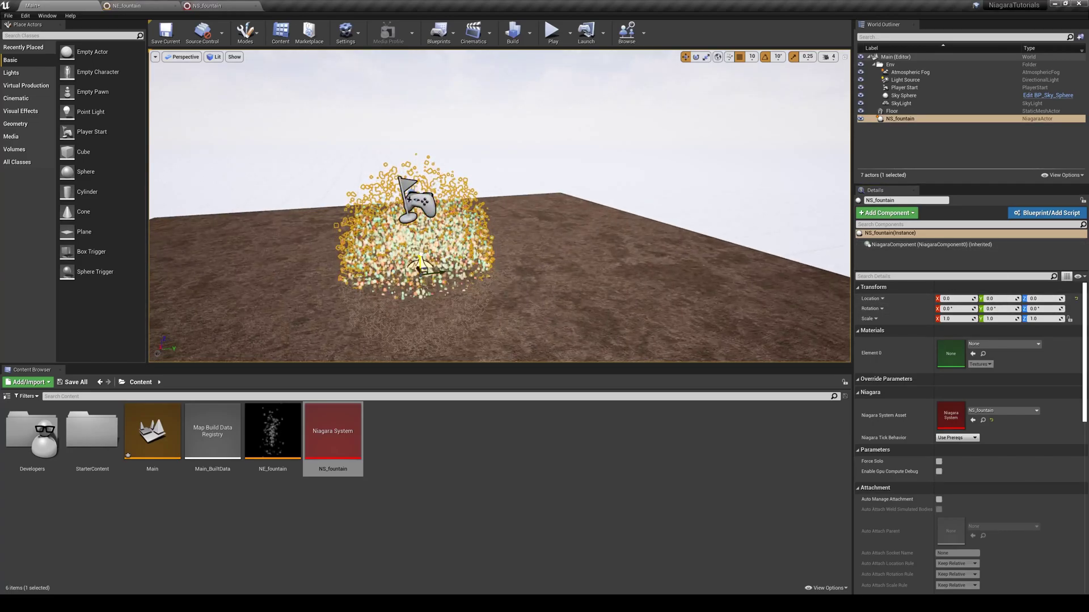
Deselect the fountain actor to examine its particles in the level, and return to the NE_fountain emitter
click(276, 110)
right_drag(276, 110, 377, 241)
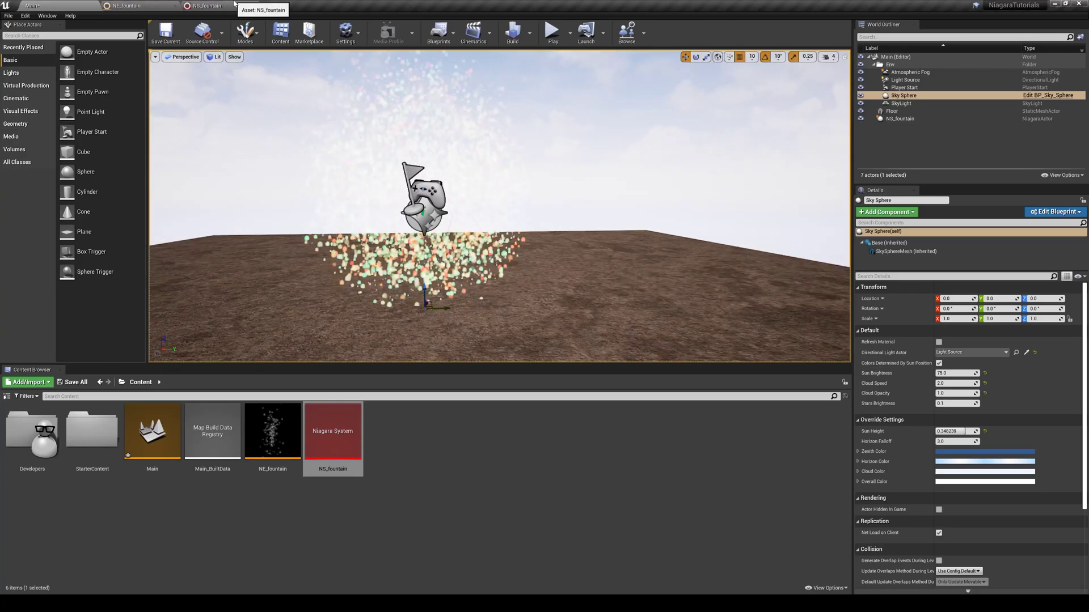
click(133, 6)
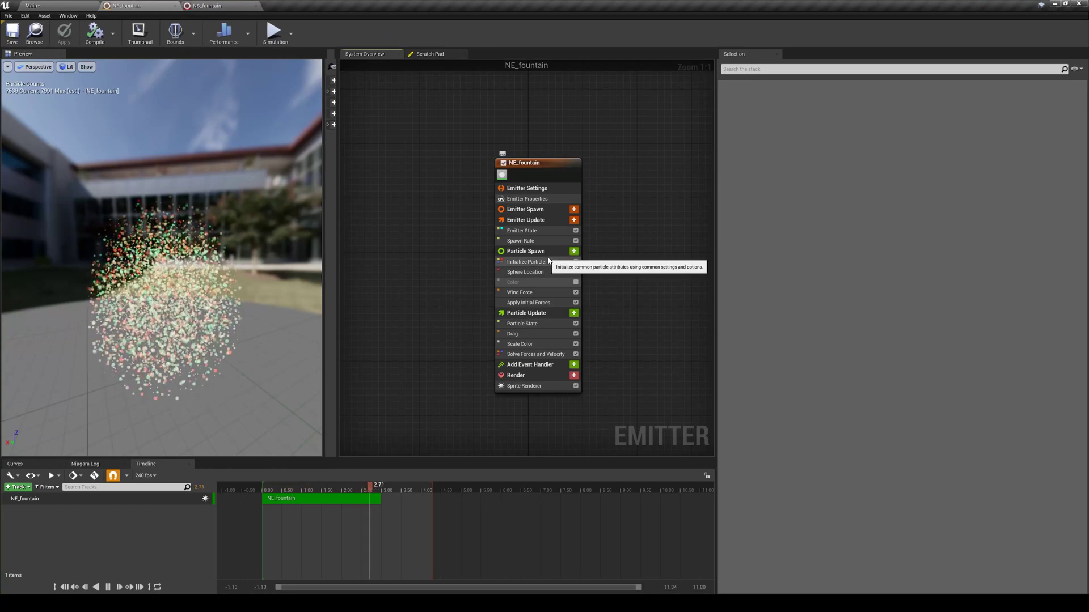